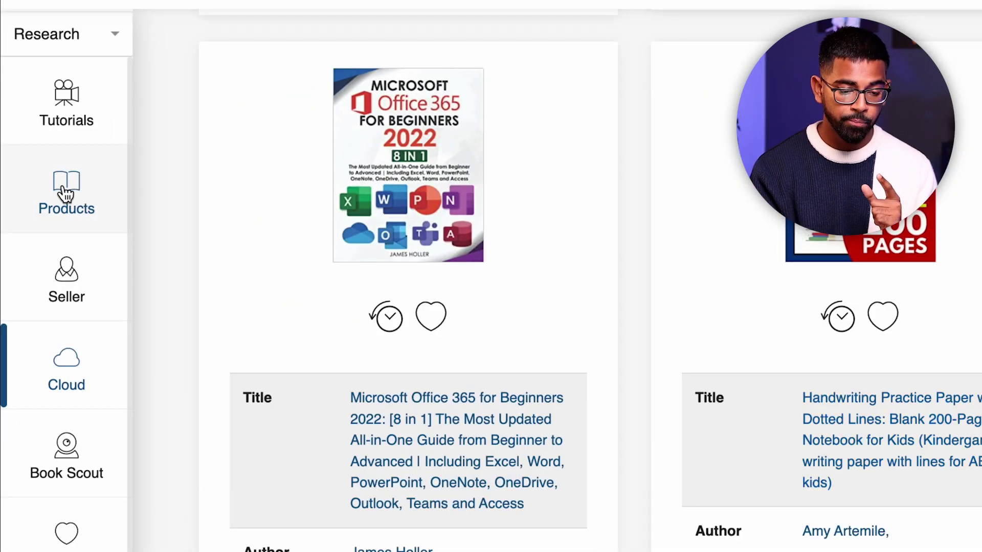
# Run a product search for the keyword "Handwriting Practice" in the Notebook category
pyautogui.click(65, 194)
pyautogui.click(484, 140)
pyautogui.write('handwriting')
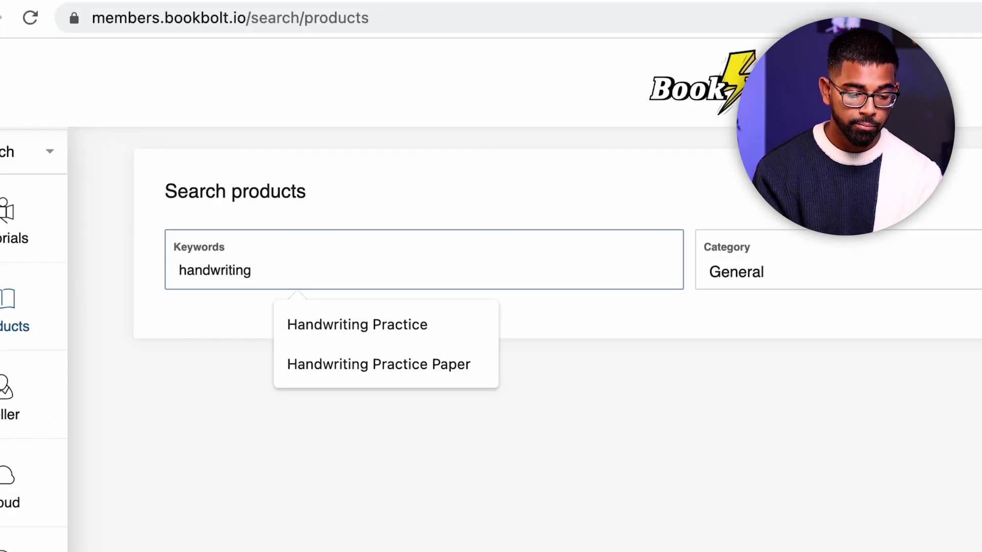
pyautogui.press('Down')
pyautogui.click(467, 337)
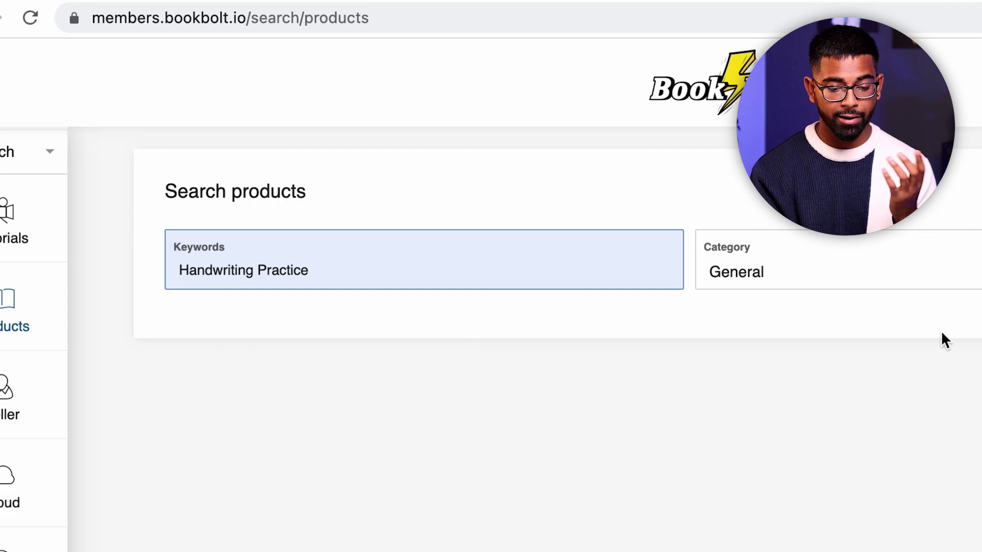
pyautogui.click(900, 275)
pyautogui.scroll(5, 255, 399)
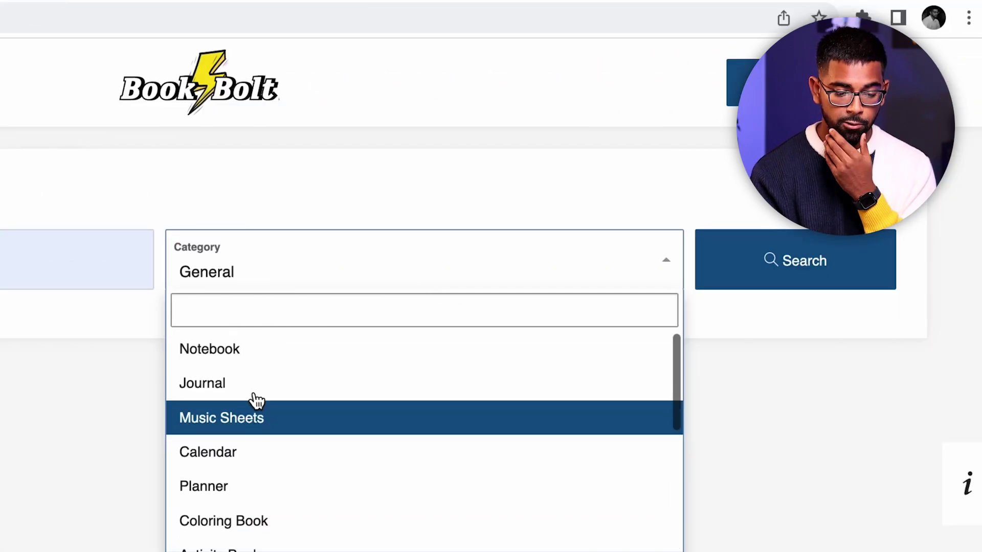
pyautogui.click(242, 353)
pyautogui.click(804, 260)
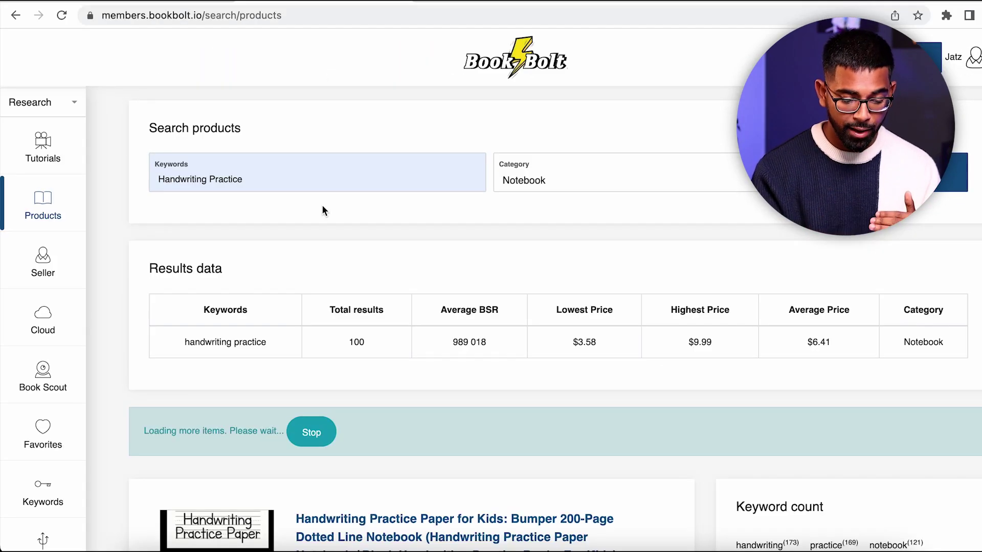
# Examine the product results for BSR, estimated sales, prices, reviews, keyword counts and related keywords
pyautogui.scroll(-5, 321, 204)
pyautogui.scroll(-7, 321, 204)
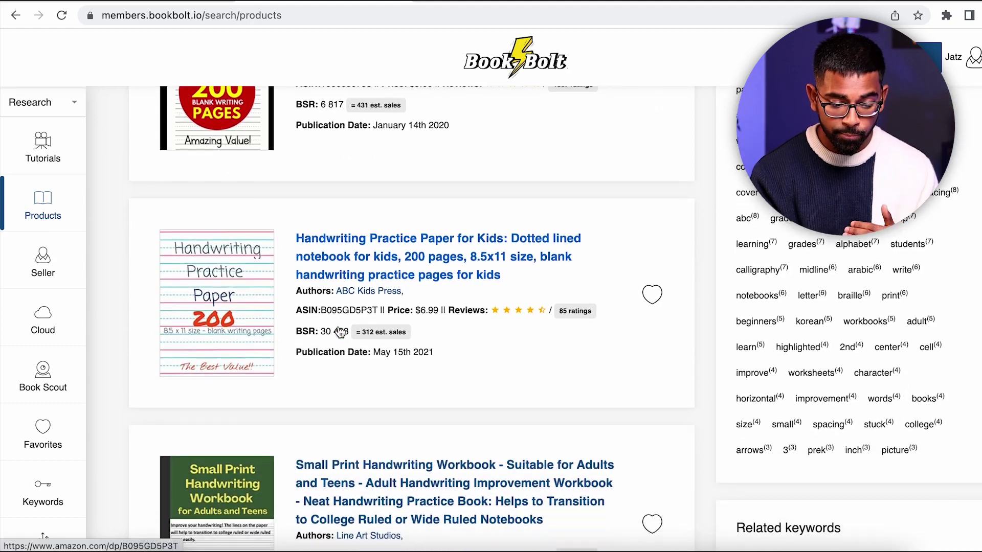
pyautogui.scroll(-7, 340, 333)
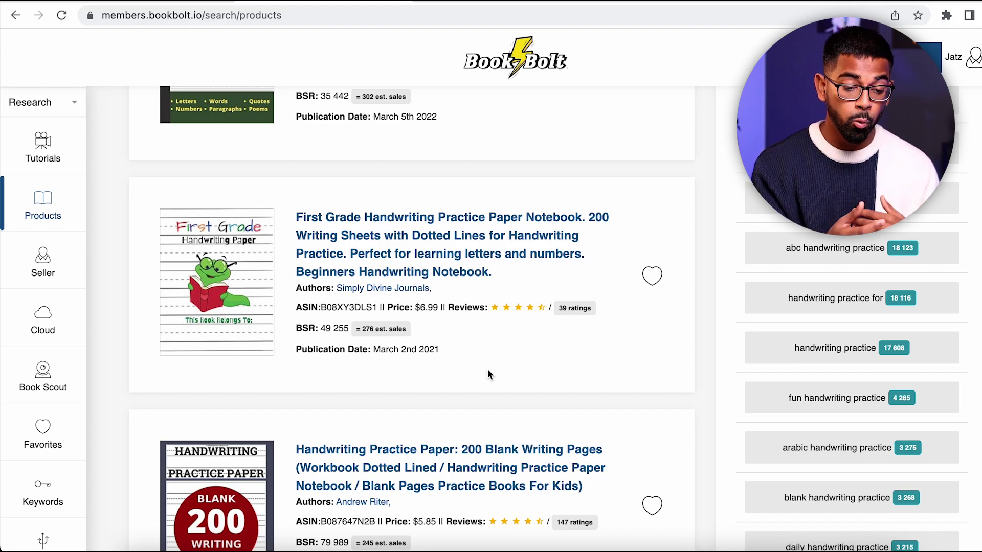
pyautogui.scroll(15, 487, 372)
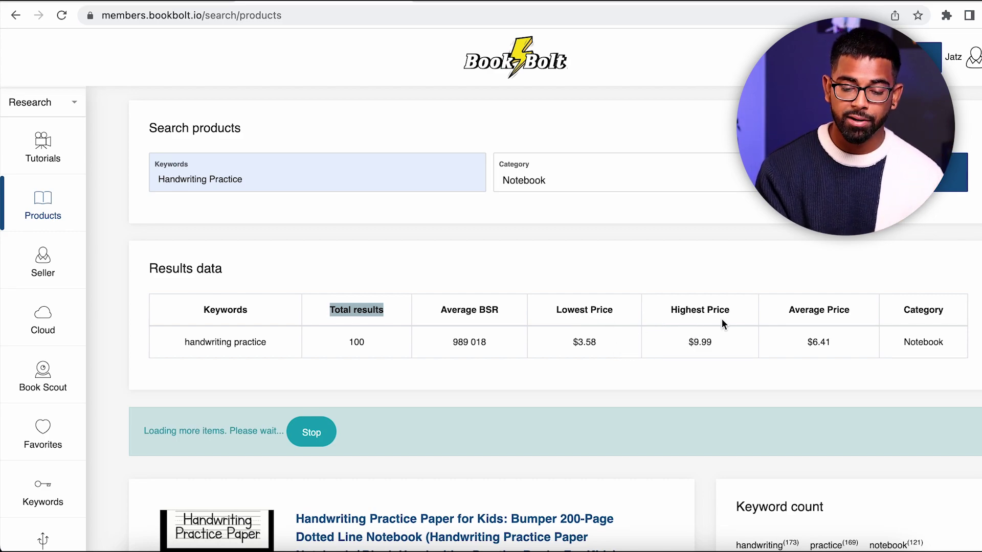
pyautogui.moveTo(836, 346); pyautogui.dragTo(812, 344)
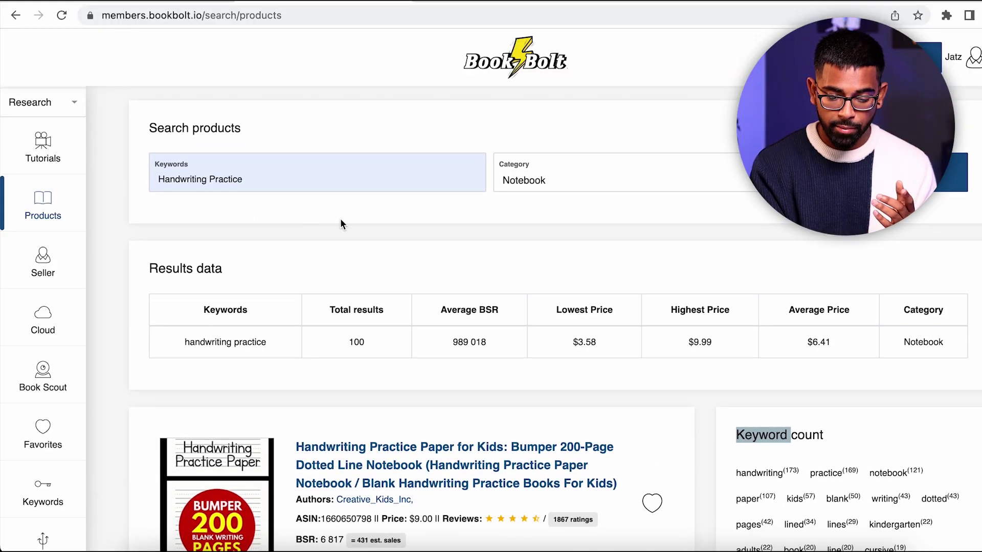
pyautogui.scroll(-2, 682, 322)
pyautogui.scroll(-1, 680, 315)
pyautogui.scroll(-2, 757, 252)
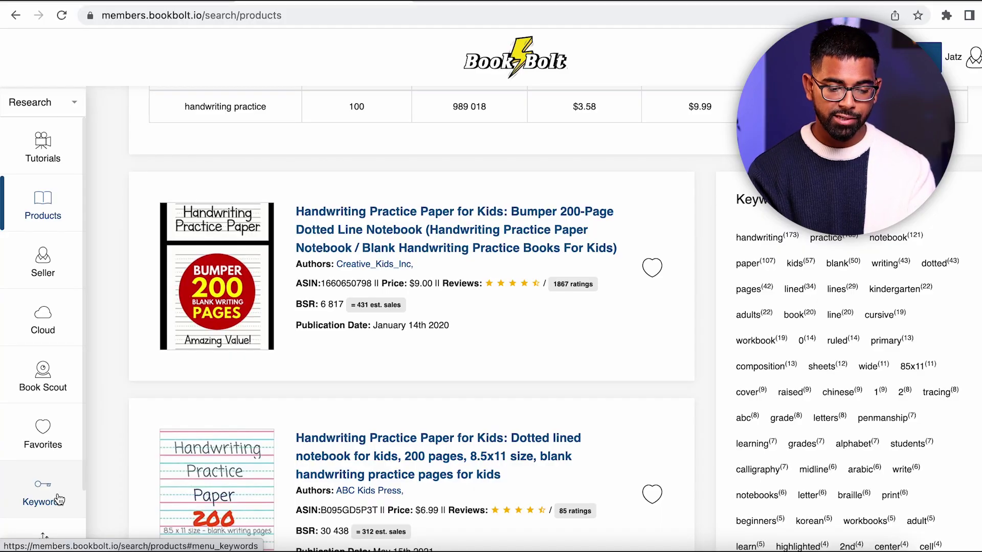
pyautogui.scroll(-10, 477, 302)
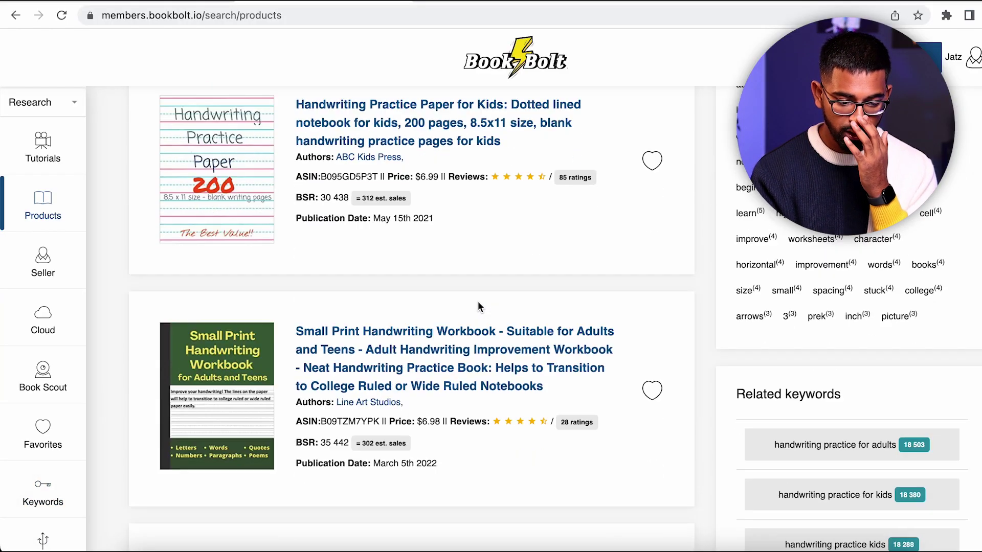
pyautogui.scroll(-4, 477, 304)
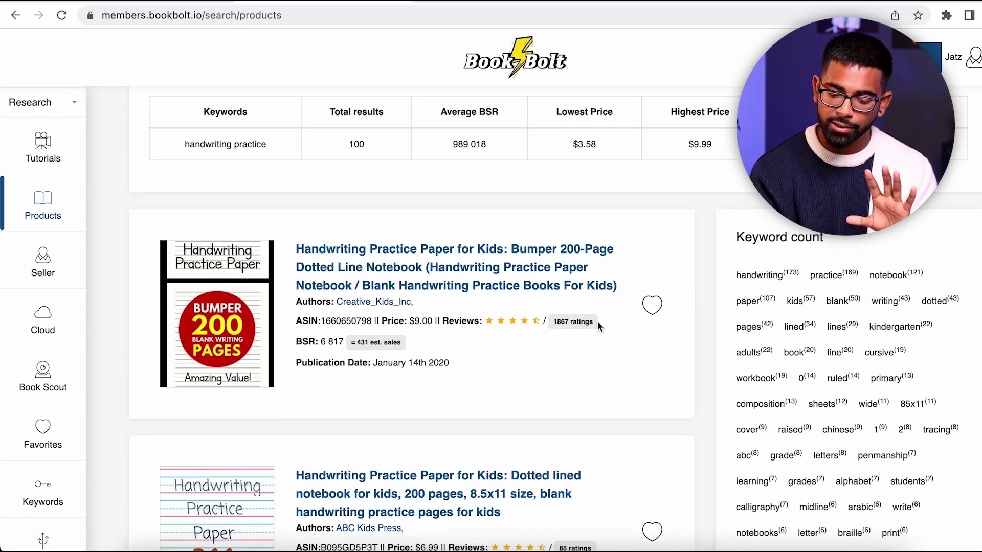
# Save the "Bumper 200-Page Dotted Line Notebook" handwriting practice book to the Favorites category
pyautogui.click(657, 306)
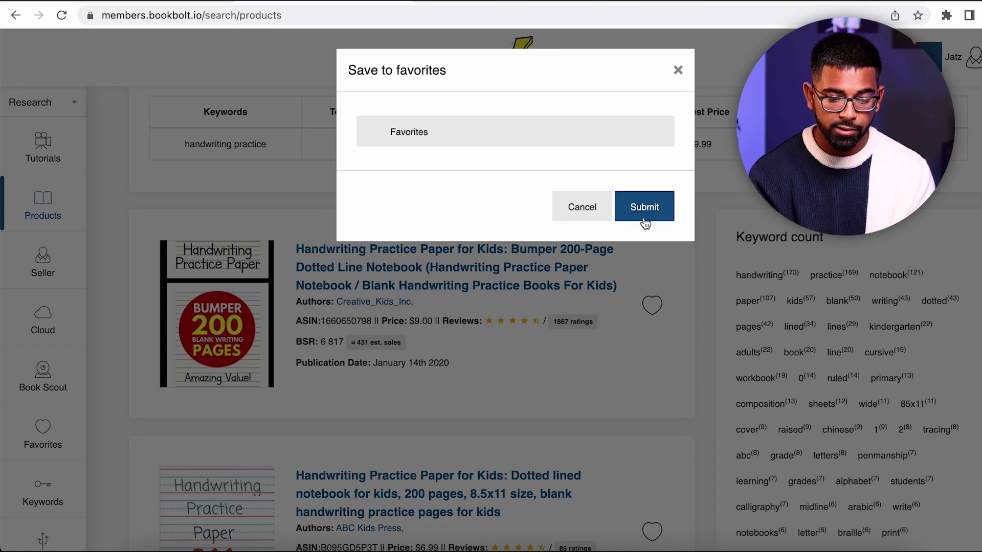
pyautogui.click(645, 210)
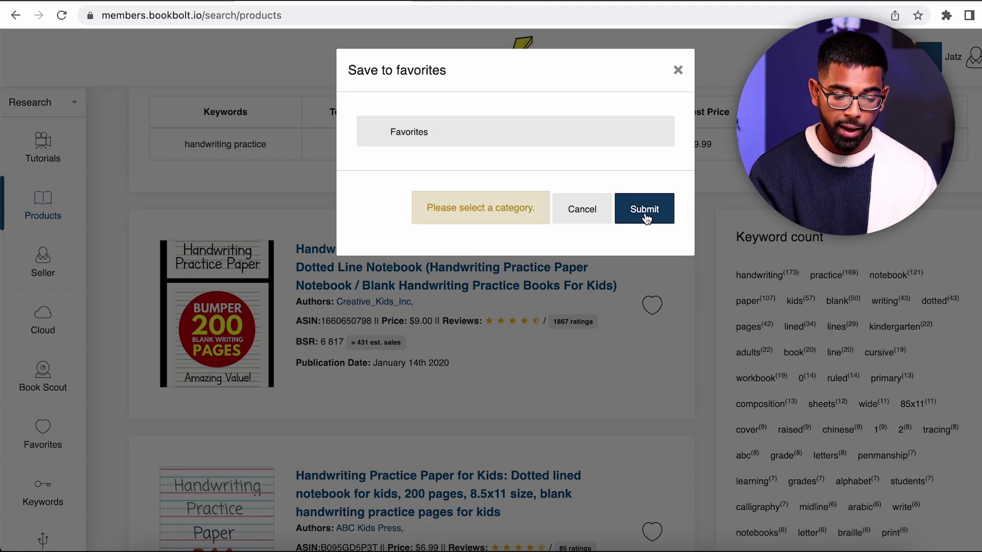
pyautogui.click(495, 142)
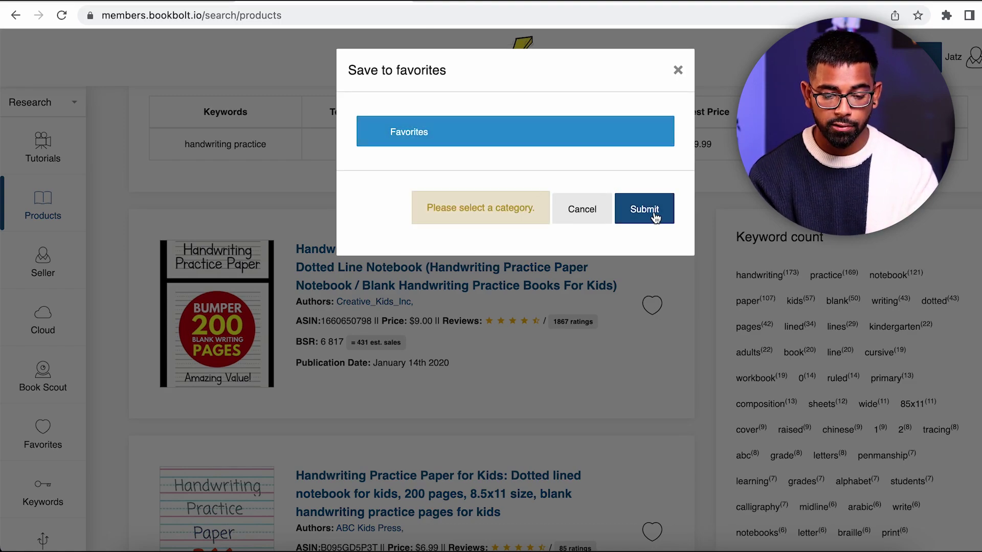
pyautogui.click(654, 220)
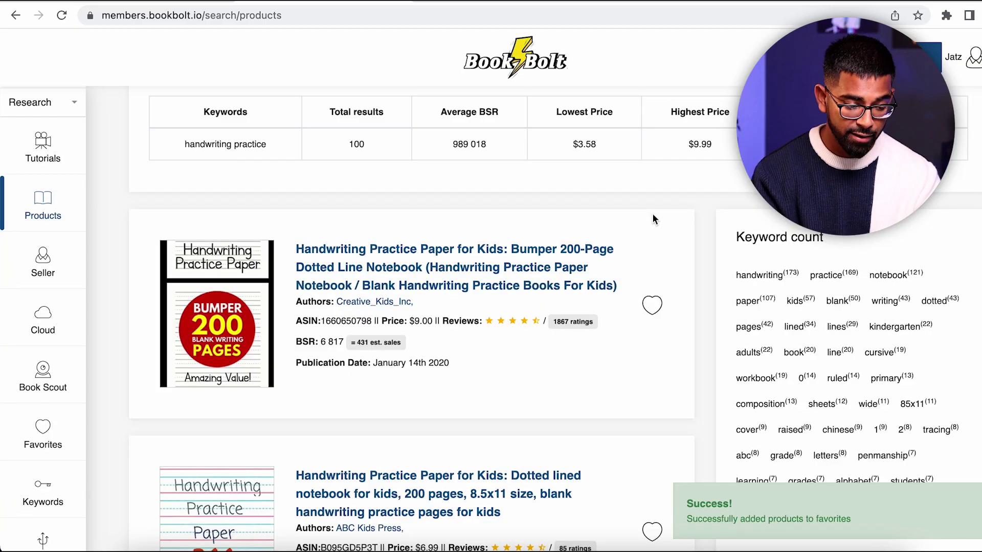
# Open the Favorites category of saved products and copy the author name of the Bumper 200-page handwriting book
pyautogui.click(56, 427)
pyautogui.click(259, 176)
pyautogui.scroll(-3, 577, 343)
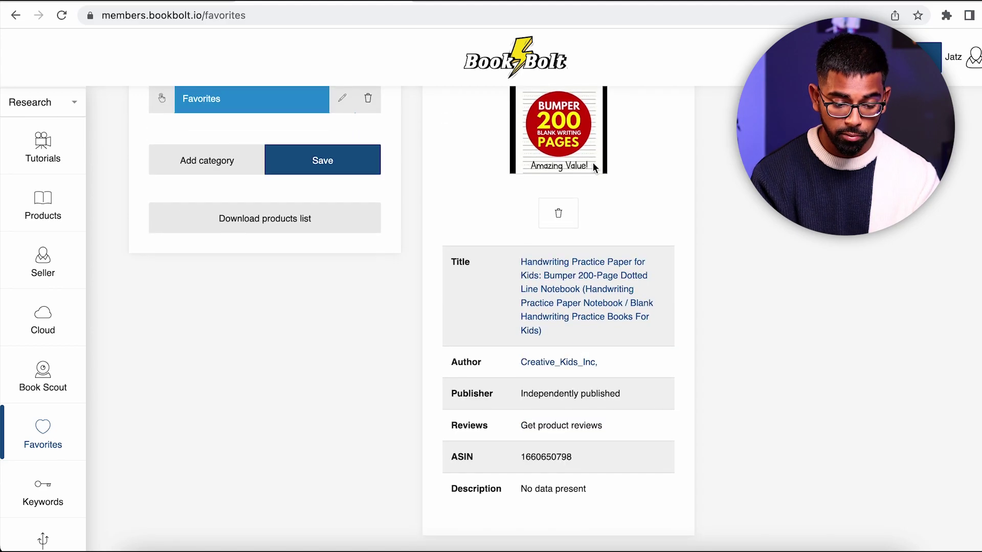
pyautogui.scroll(3, 618, 301)
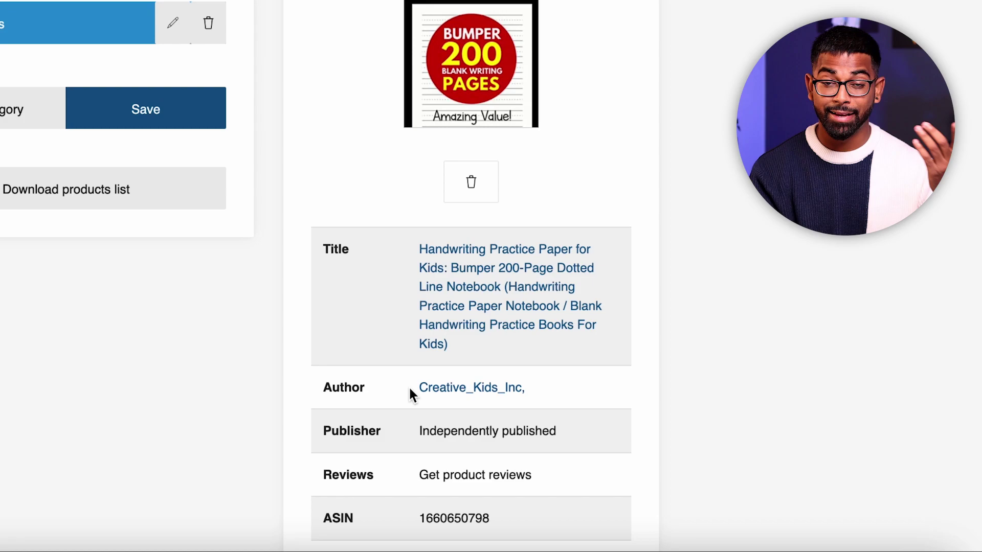
pyautogui.moveTo(412, 393); pyautogui.dragTo(510, 388)
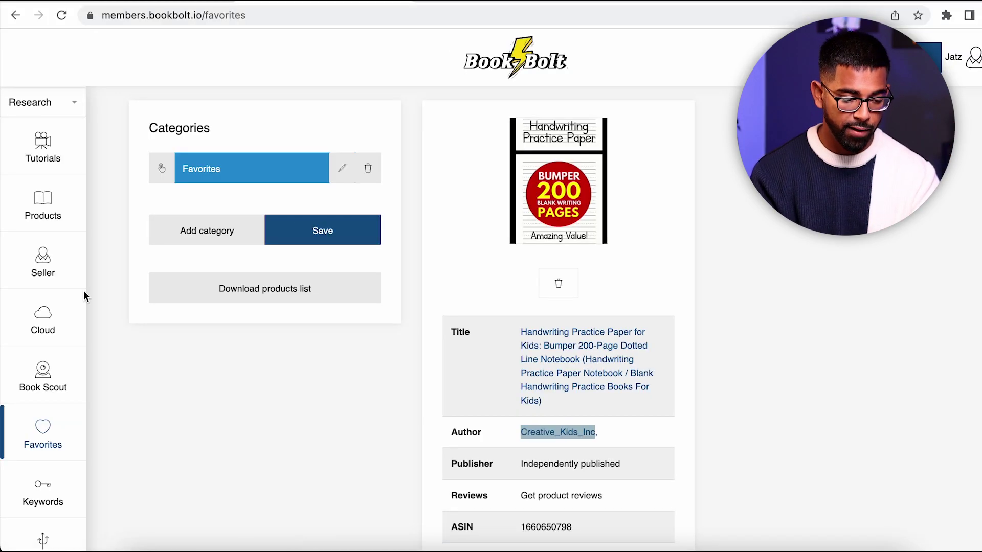
# Run a seller search for "Creative_Kids_Inc" and check the price, BSR and estimated sales of its listed book
pyautogui.click(61, 274)
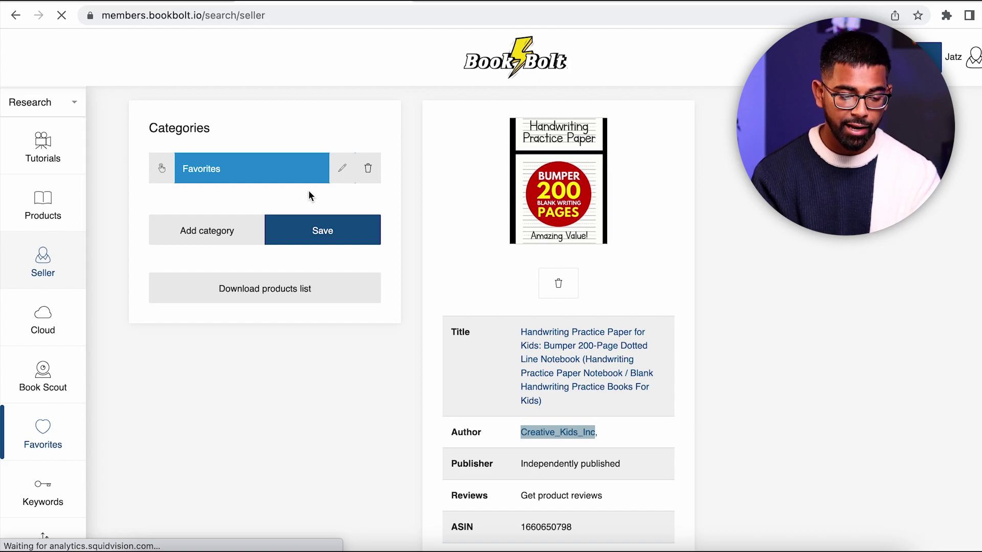
pyautogui.click(263, 181)
pyautogui.write('Creative_Kids_Inc')
pyautogui.press('Return')
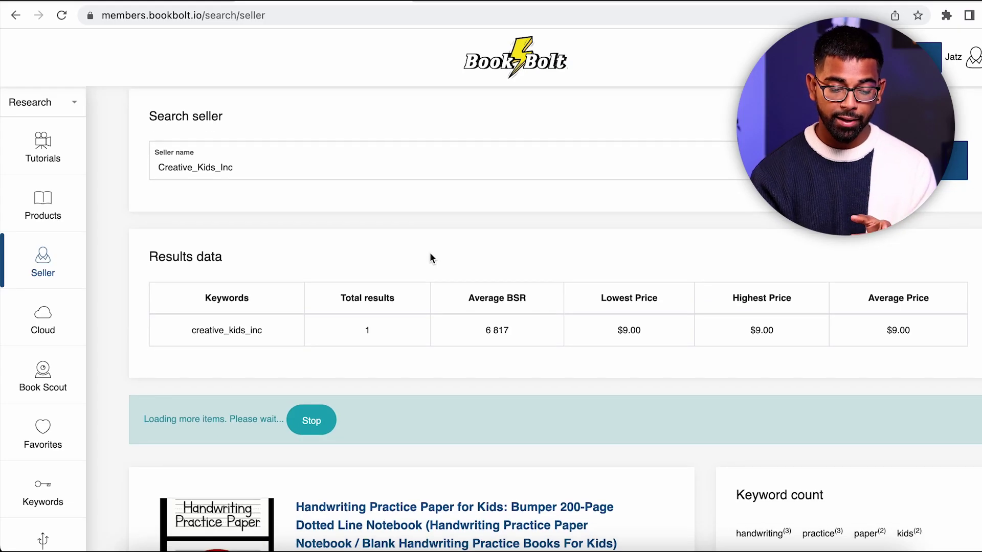
pyautogui.scroll(-2, 429, 253)
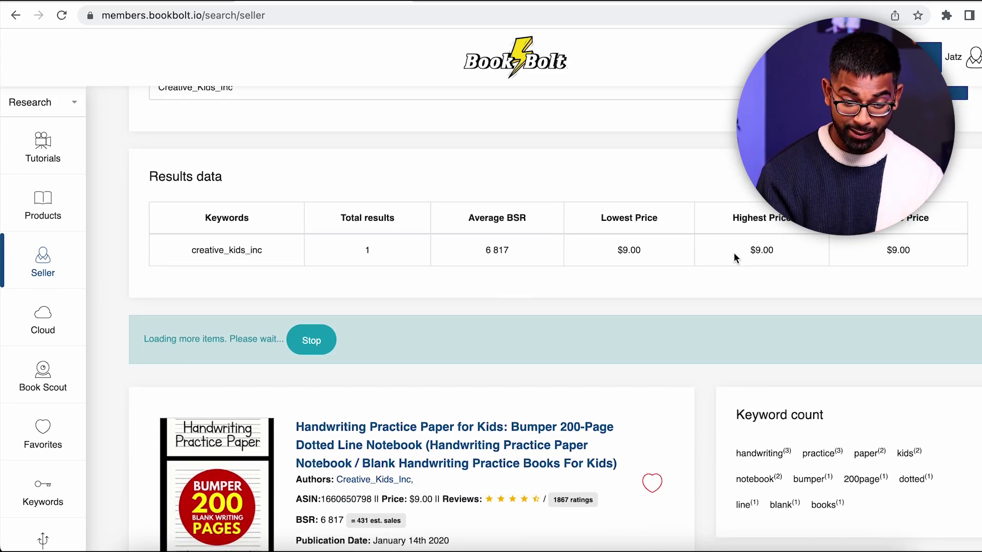
pyautogui.scroll(-2, 613, 313)
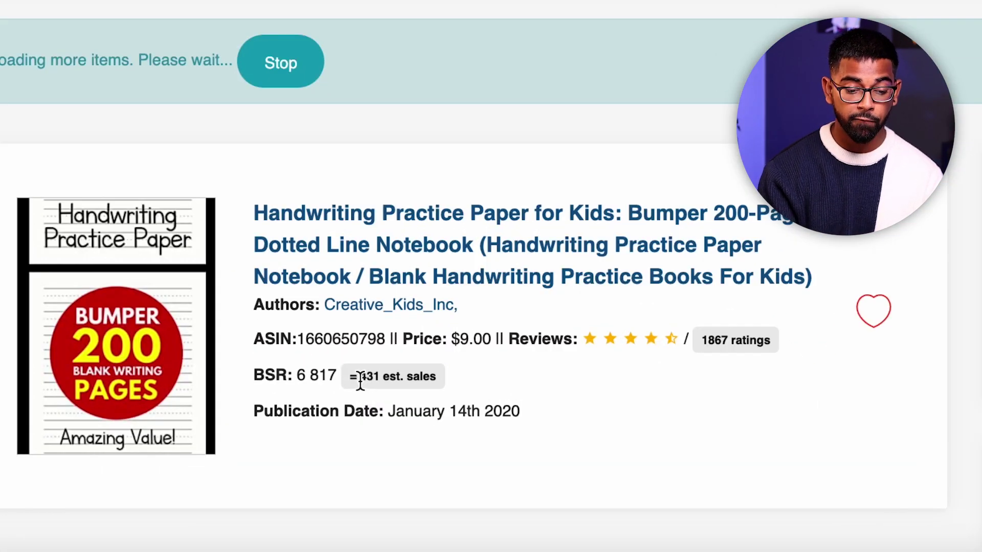
pyautogui.doubleClick(360, 443)
pyautogui.click(481, 382)
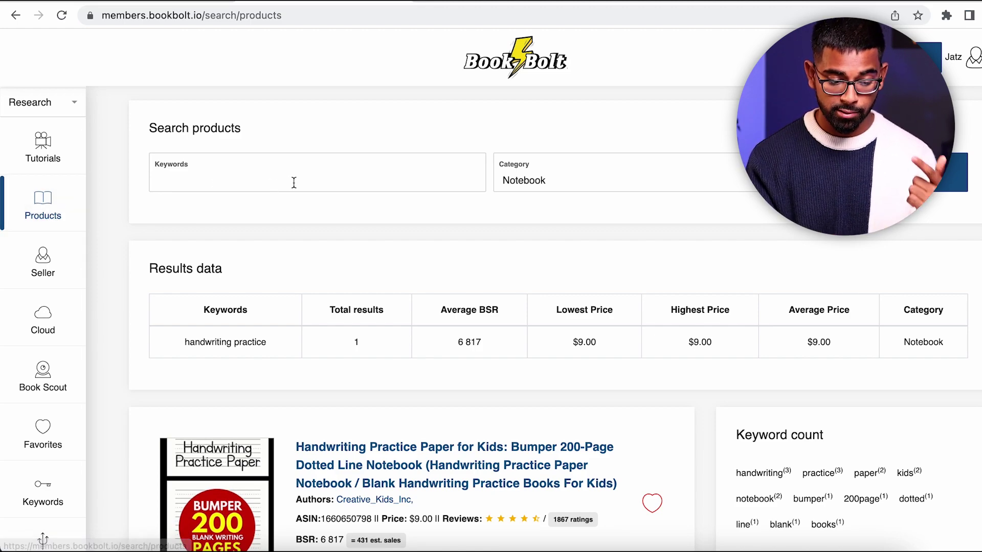
pyautogui.click(325, 182)
pyautogui.click(394, 232)
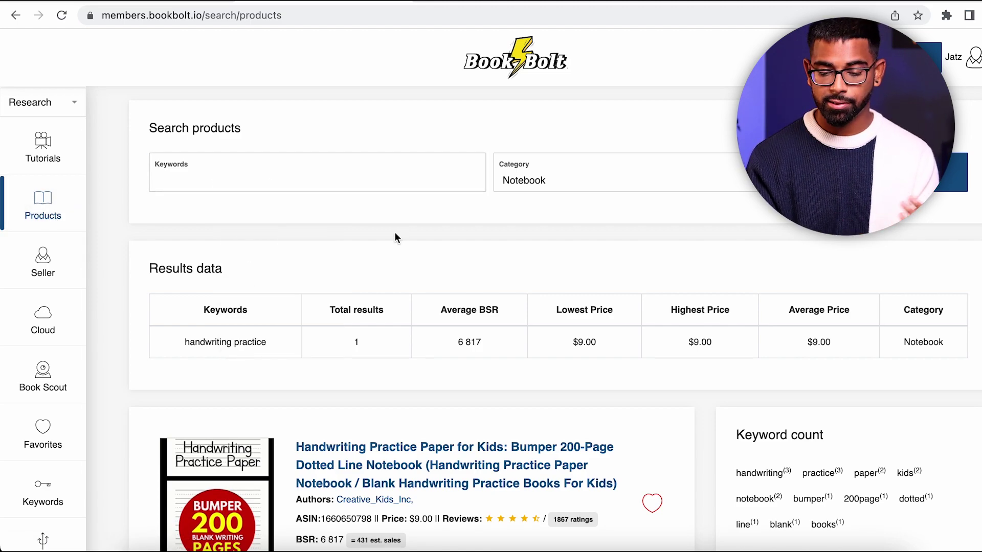
pyautogui.scroll(-1, 416, 232)
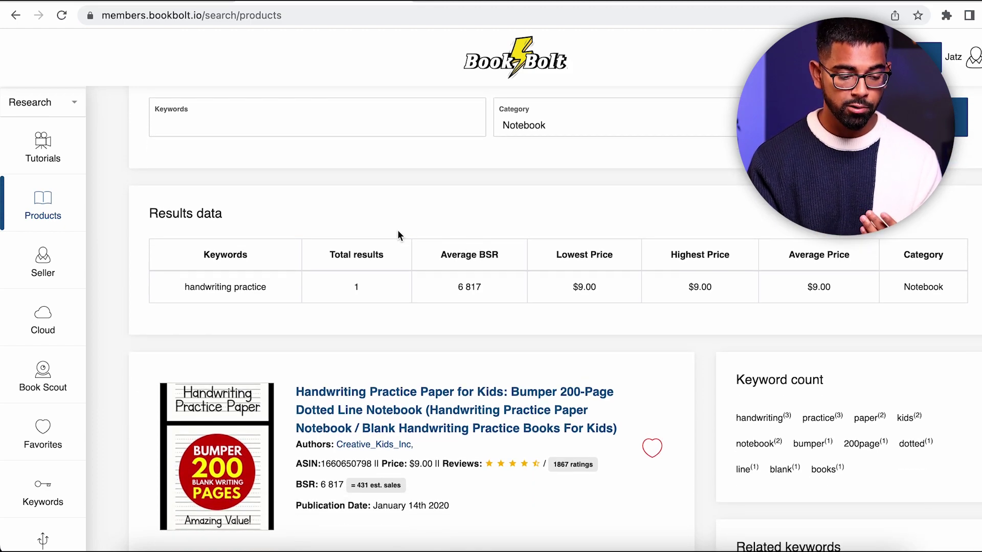
pyautogui.scroll(1, 358, 220)
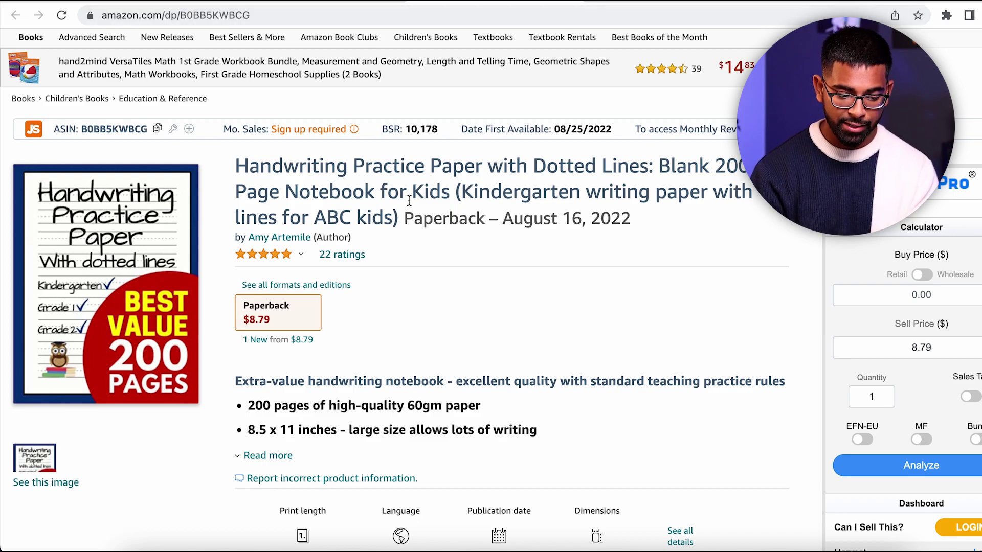
# Find the product details of the dotted-line handwriting practice book on its Amazon page and copy its ASIN
pyautogui.scroll(-2, 397, 257)
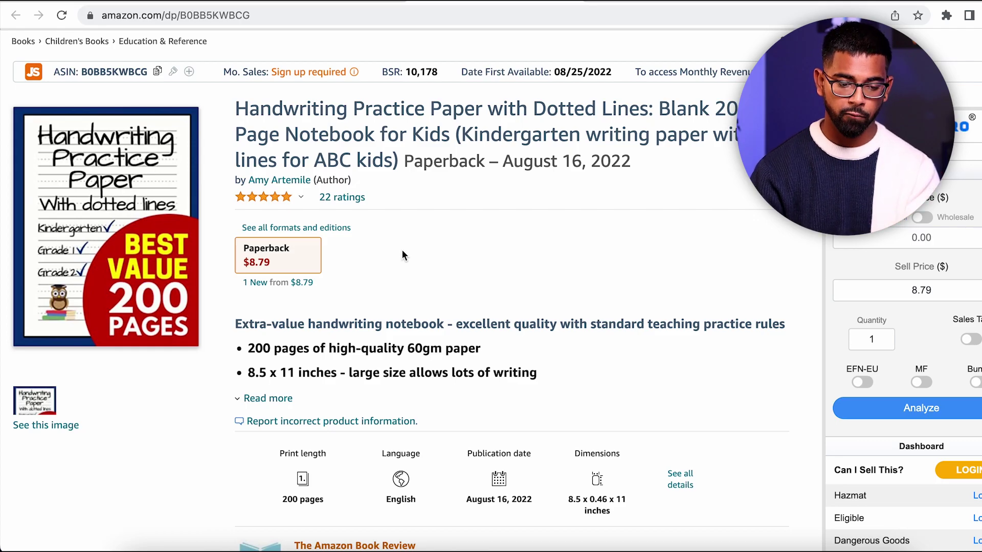
pyautogui.scroll(-20, 402, 255)
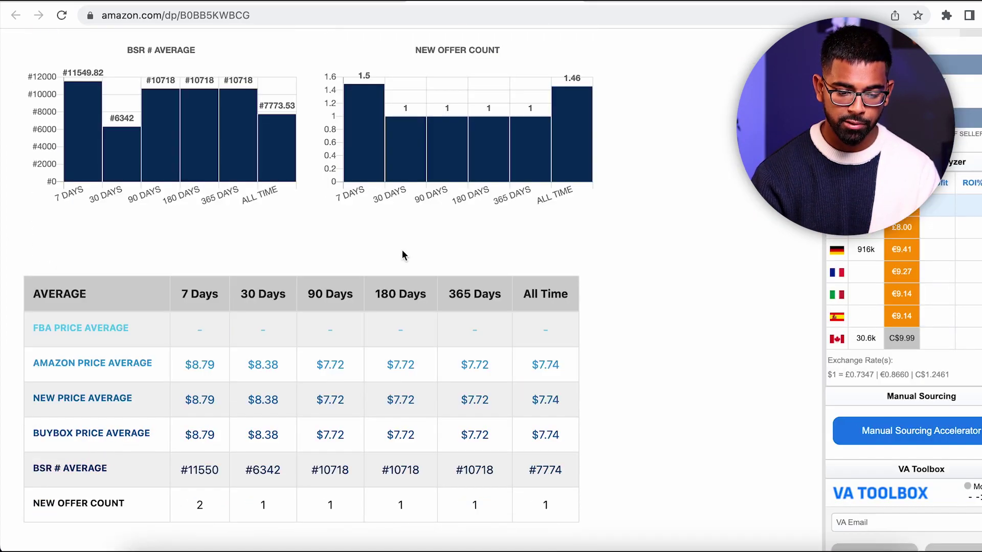
pyautogui.scroll(-20, 402, 256)
pyautogui.scroll(-15, 402, 255)
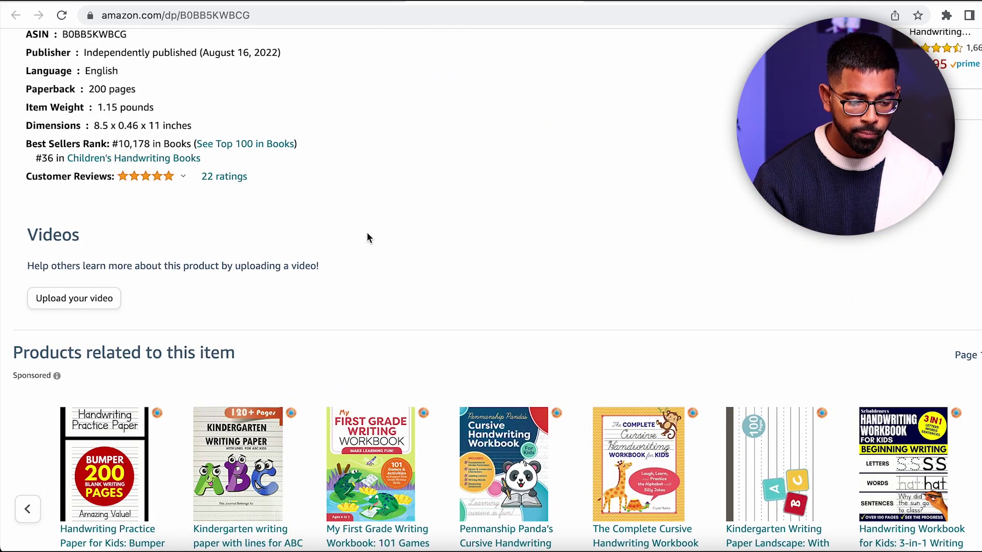
pyautogui.scroll(2, 368, 238)
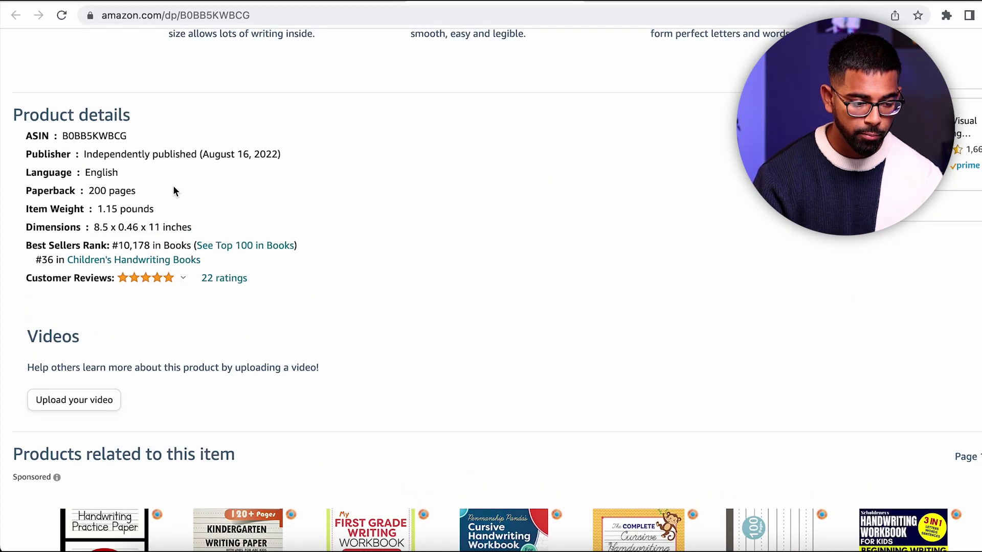
pyautogui.rightClick(71, 132)
pyautogui.click(92, 162)
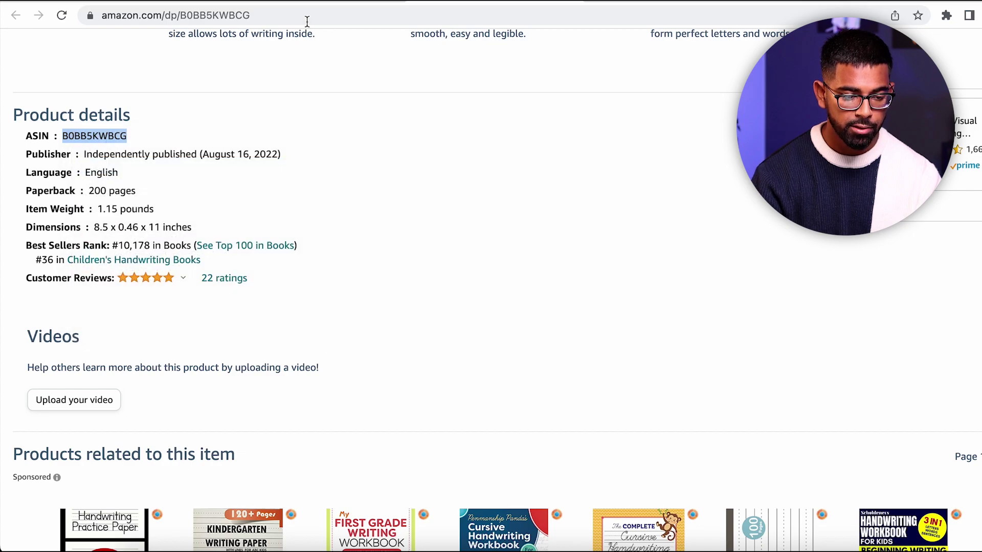
# Switch back to Book Bolt's Book Scout, look up ASIN B0BB5KWBCG and review the book's keyword table
pyautogui.click(298, 2)
pyautogui.click(212, 234)
pyautogui.press('super+v')
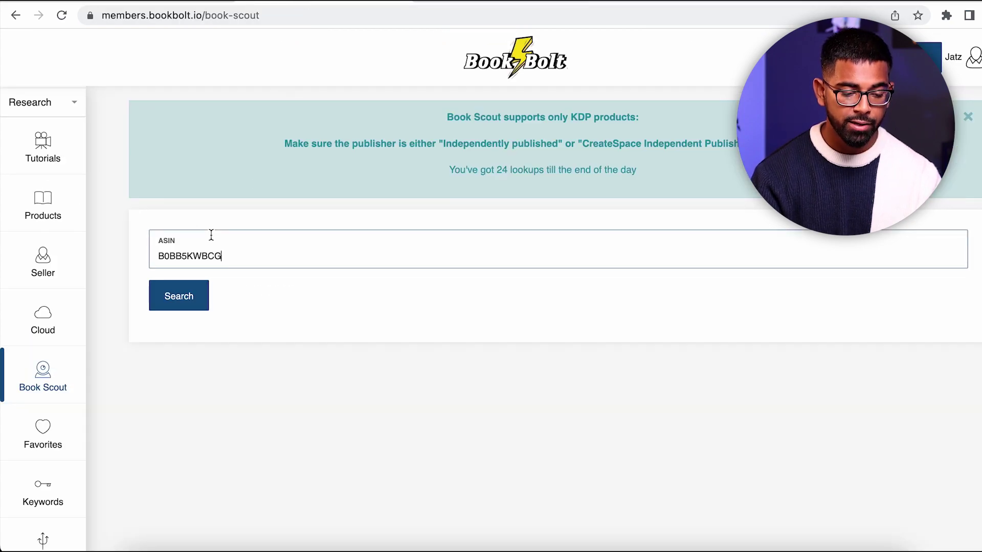
pyautogui.click(193, 301)
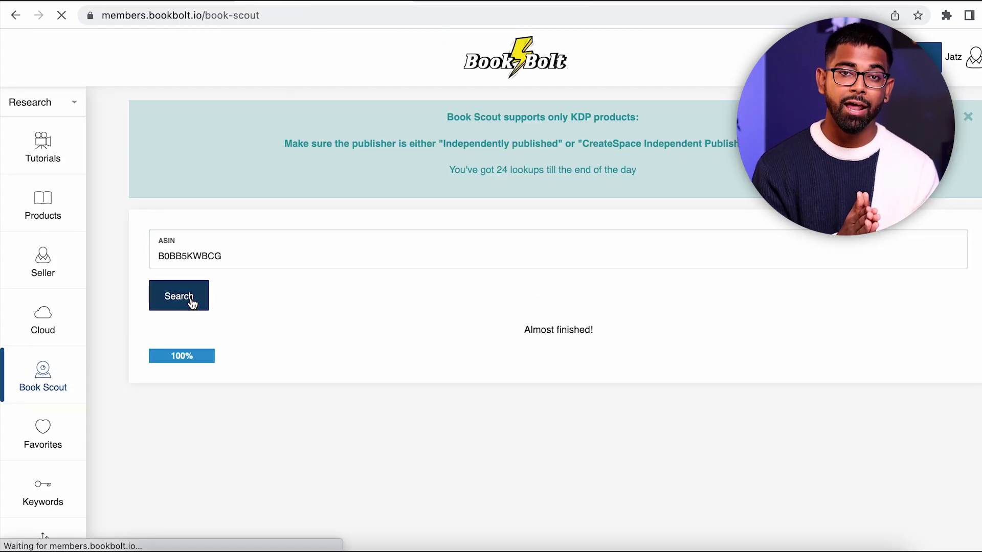
pyautogui.scroll(-3, 381, 302)
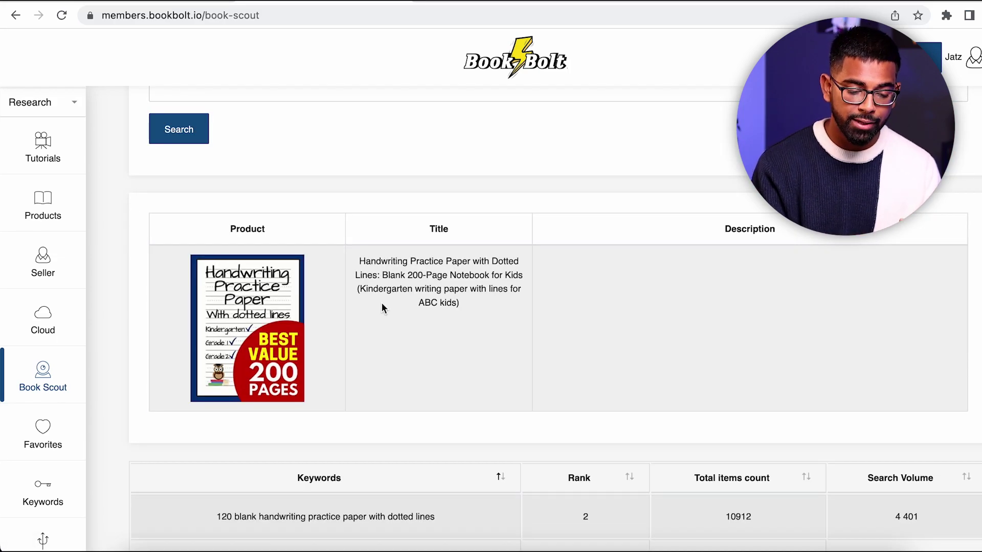
pyautogui.scroll(-2, 382, 302)
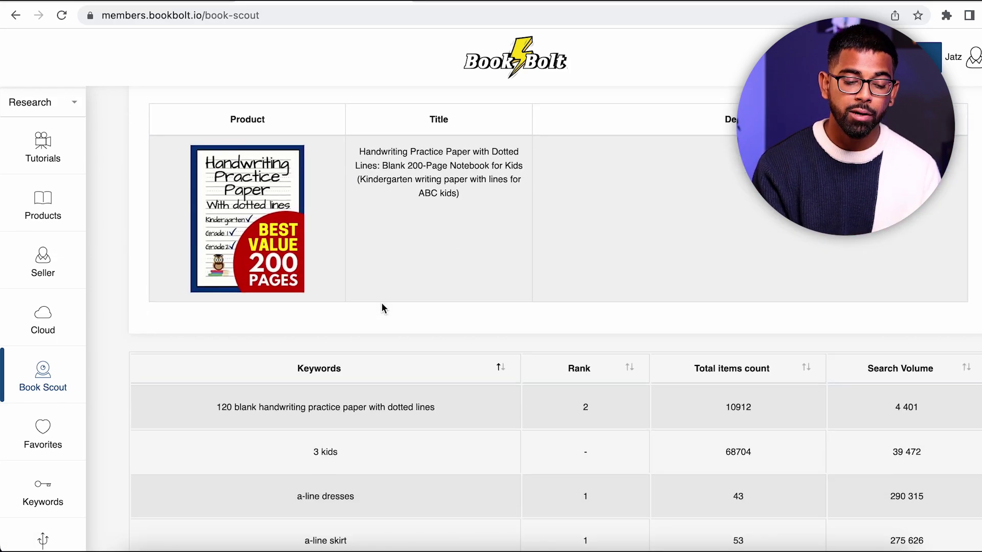
# Toggle the sort order of the Keywords column and examine the rank, total items count and search volume of keywords like "abc books for kids ages 3"
pyautogui.click(582, 363)
pyautogui.scroll(-1, 616, 298)
pyautogui.click(336, 324)
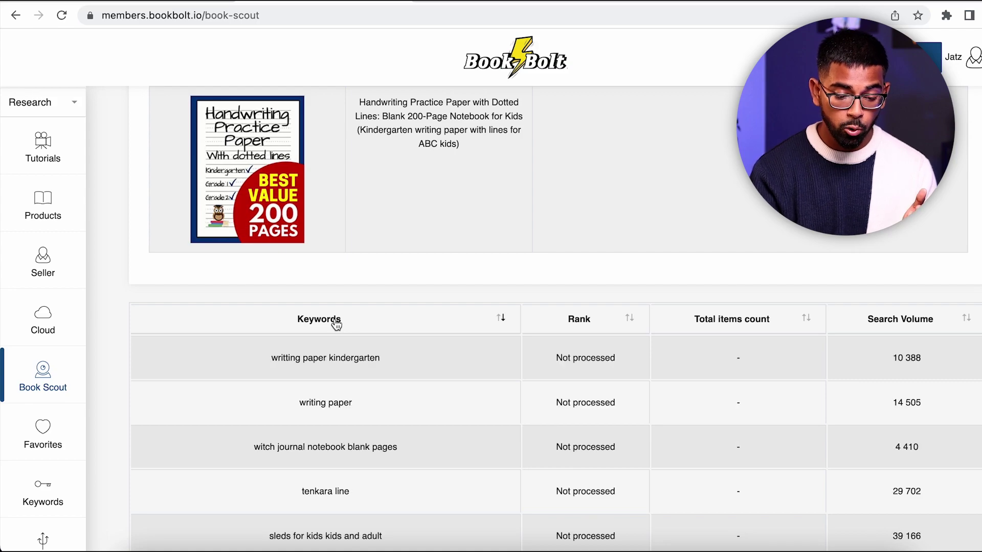
pyautogui.click(336, 324)
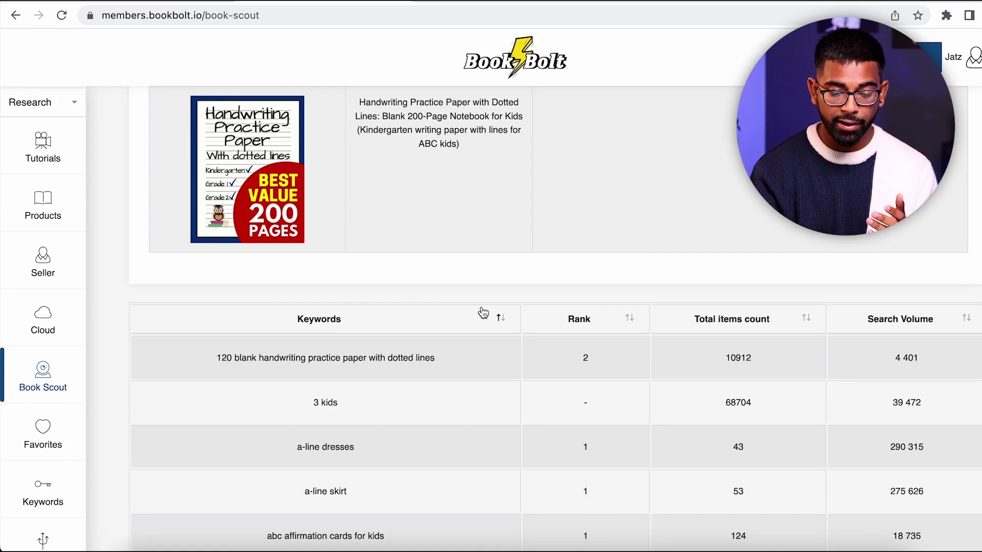
pyautogui.scroll(-2, 483, 313)
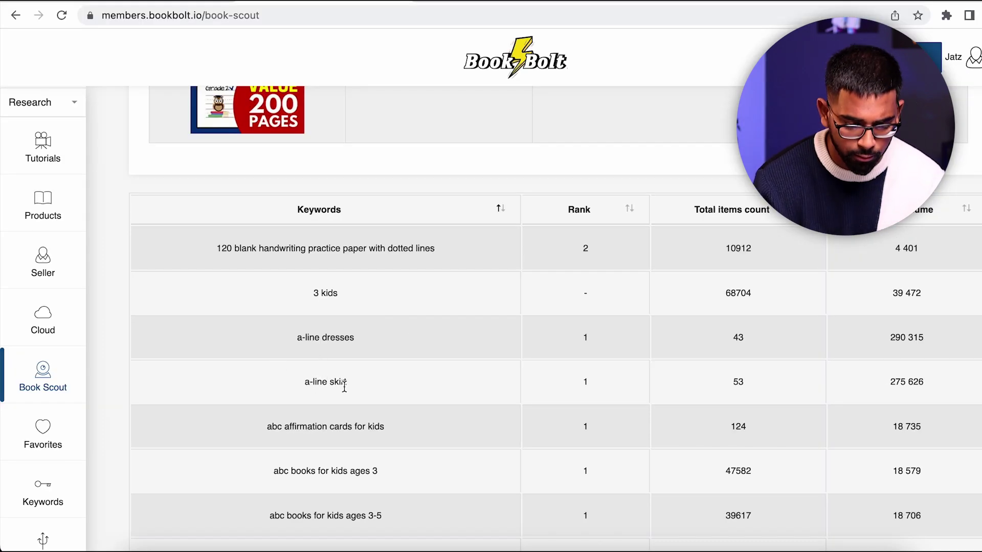
pyautogui.scroll(-3, 373, 397)
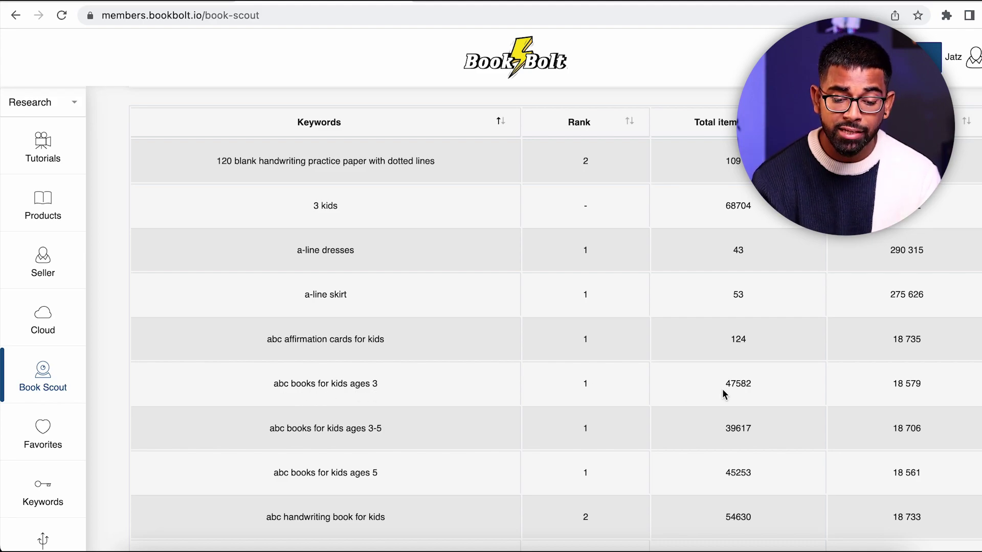
pyautogui.moveTo(760, 384); pyautogui.dragTo(756, 385)
pyautogui.click(757, 385)
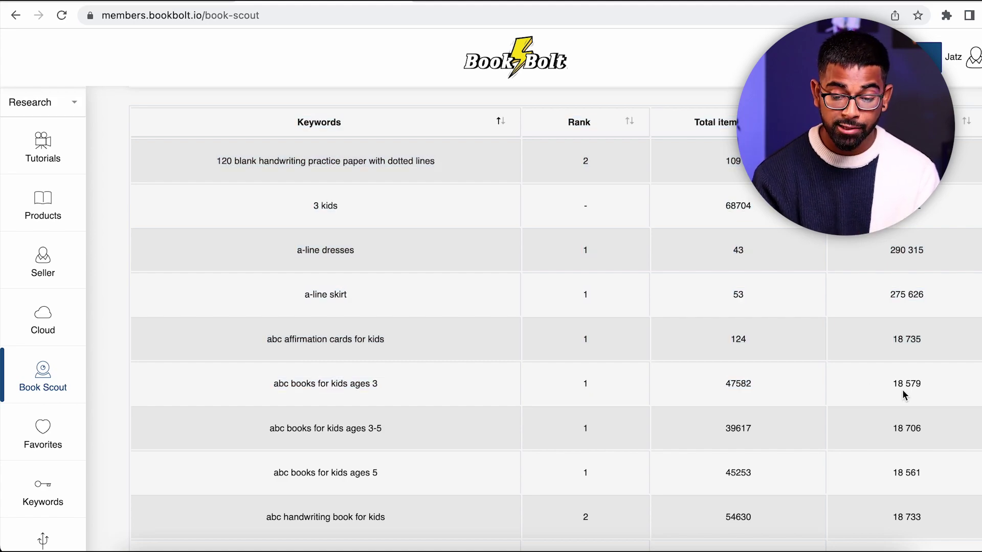
pyautogui.moveTo(897, 389); pyautogui.dragTo(917, 389)
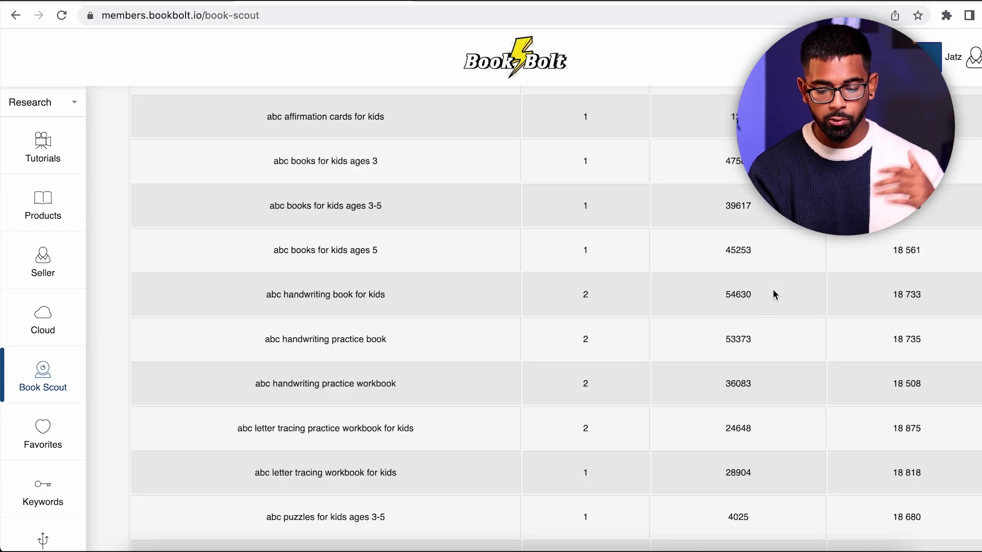
# Look through the remaining keywords in the Book Scout table and return to the dotted-line handwriting book's product entry
pyautogui.scroll(-5, 772, 289)
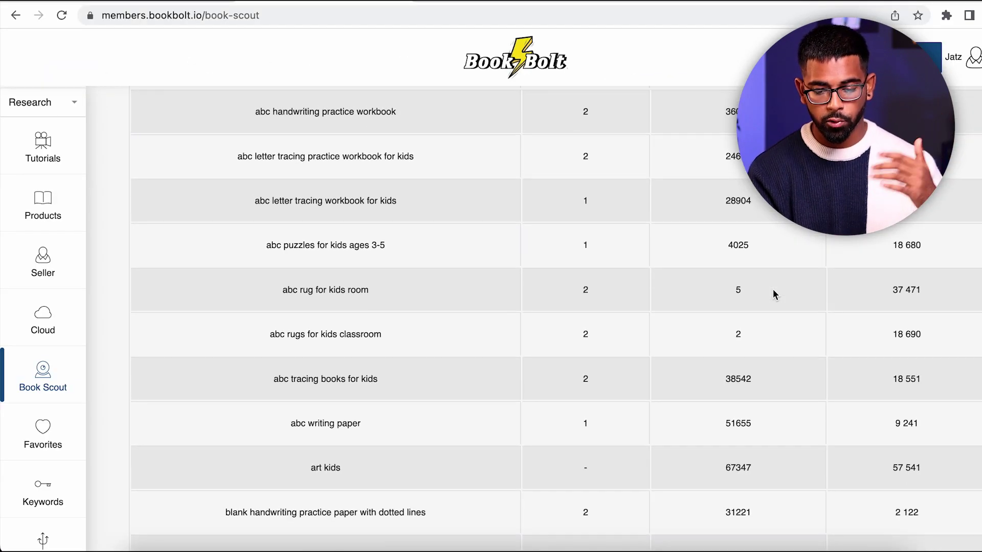
pyautogui.scroll(-3, 773, 289)
pyautogui.scroll(15, 772, 289)
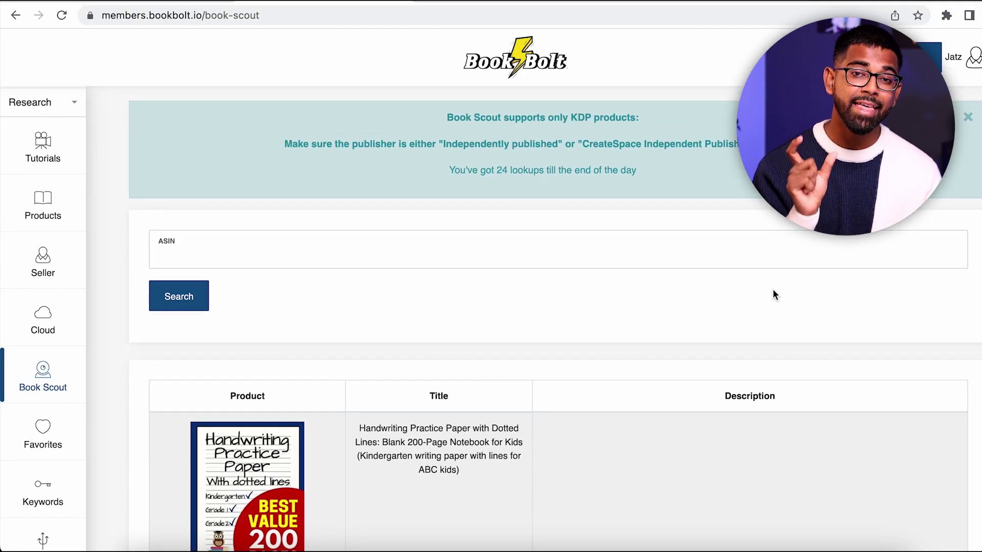
pyautogui.scroll(-4, 772, 290)
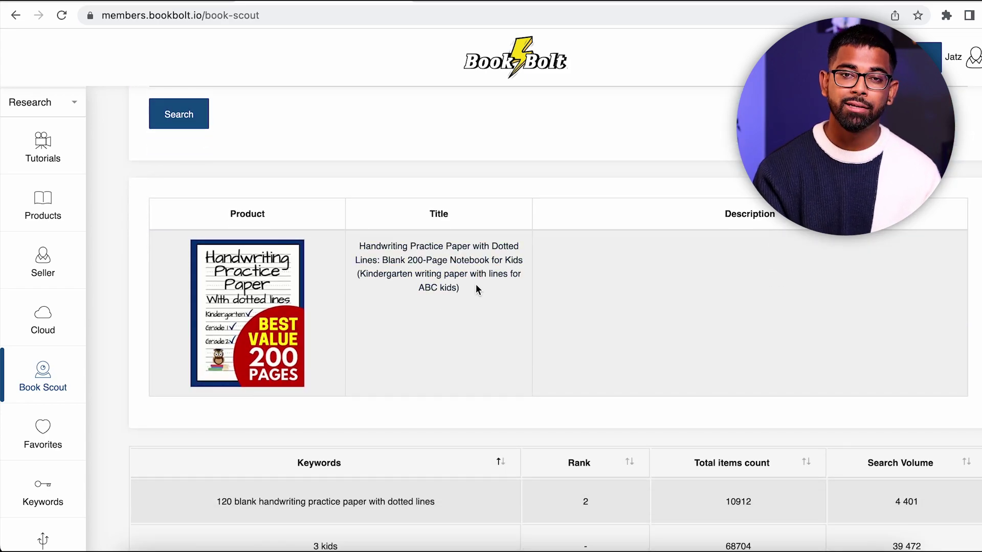
pyautogui.scroll(-1, 476, 289)
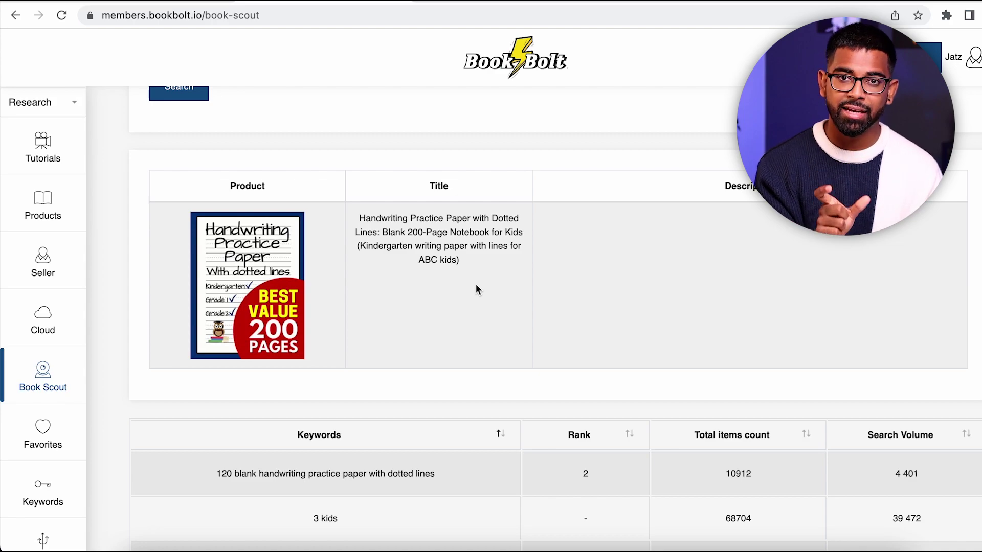
pyautogui.scroll(1, 428, 404)
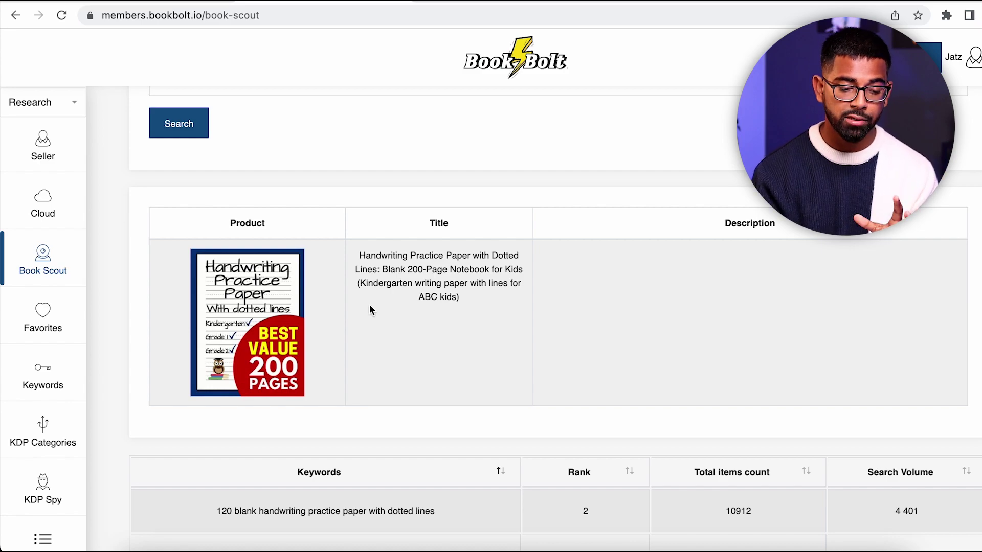
# Open the keyword search tool and run a search for "Handwriting Practice"
pyautogui.click(55, 382)
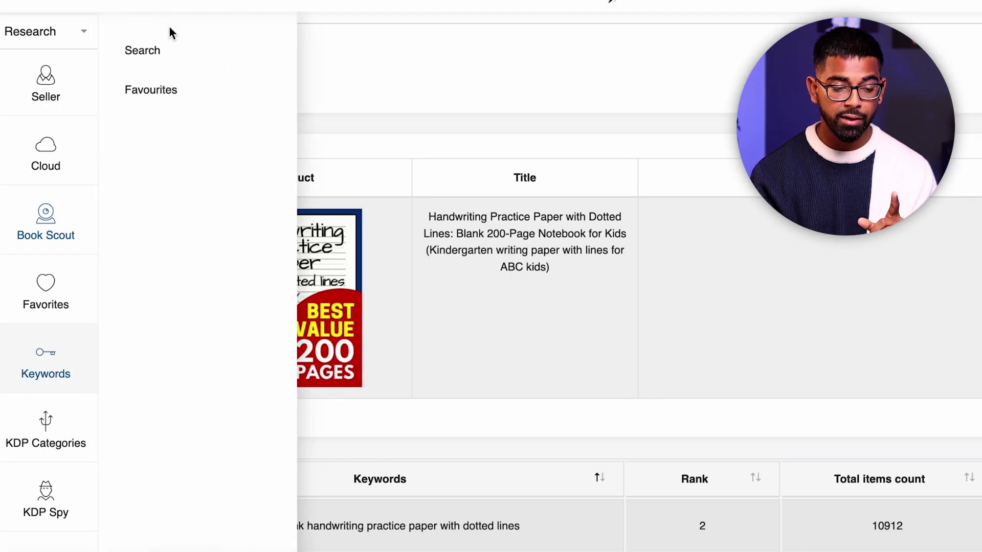
pyautogui.click(157, 55)
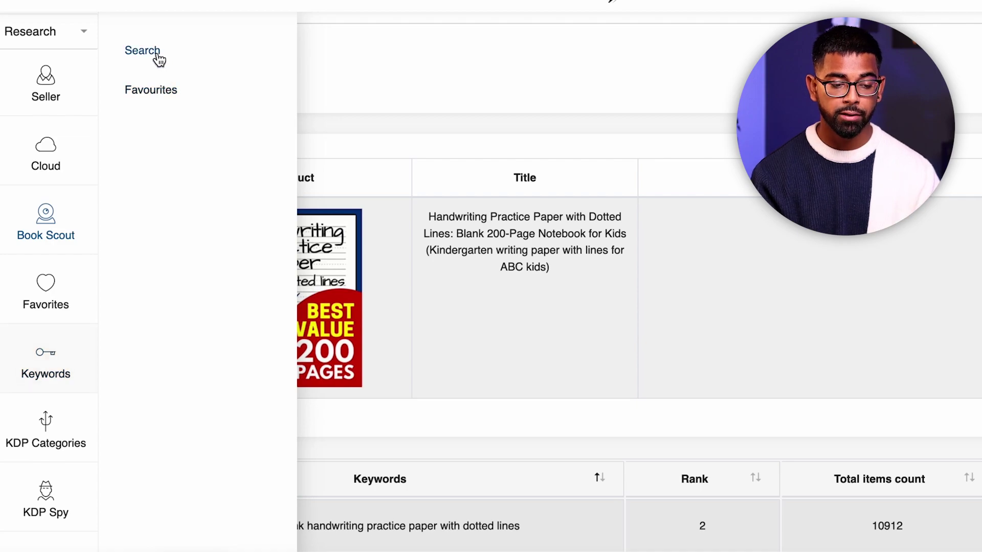
pyautogui.click(404, 115)
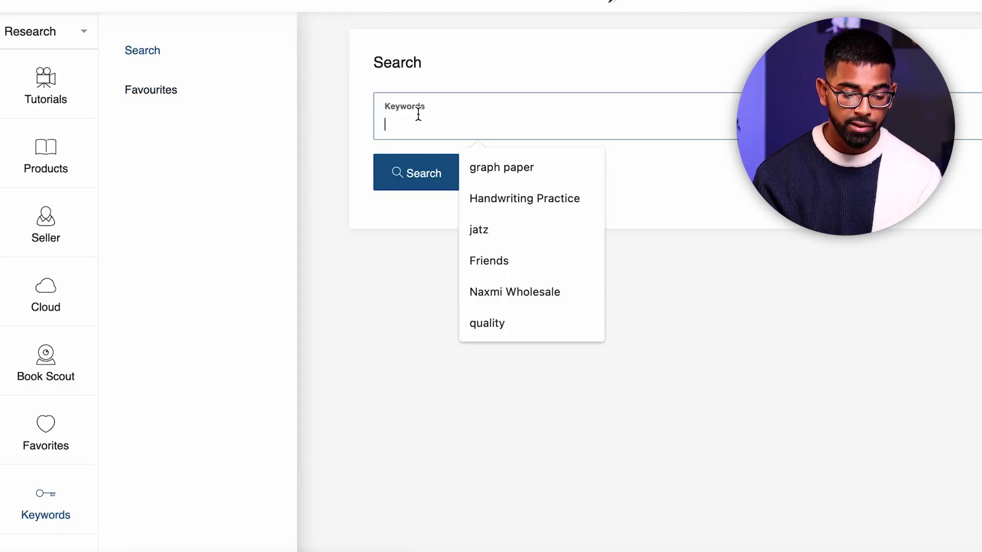
pyautogui.click(516, 197)
pyautogui.click(344, 221)
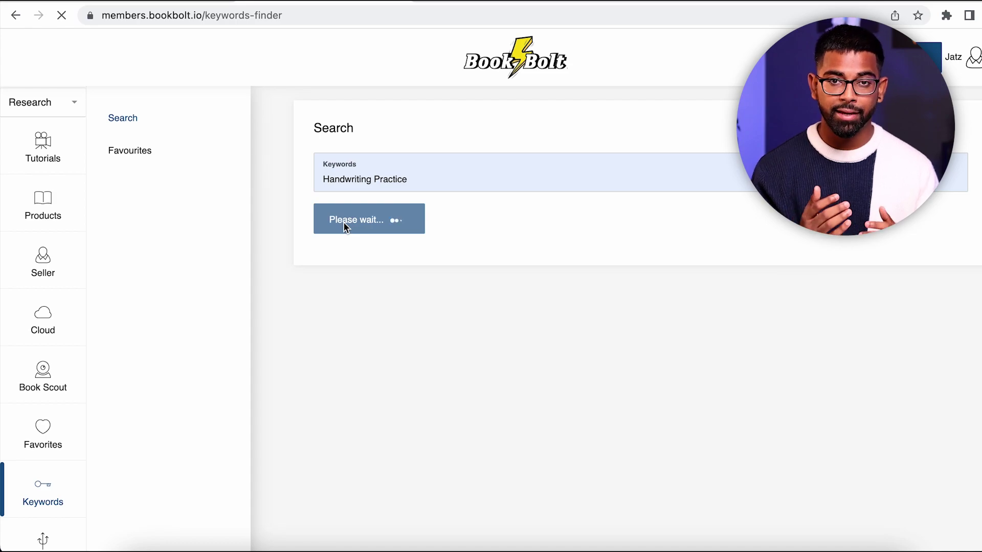
# Review the keyword results, check what CPC means and sort the table by CPC from highest to lowest
pyautogui.scroll(-12, 385, 314)
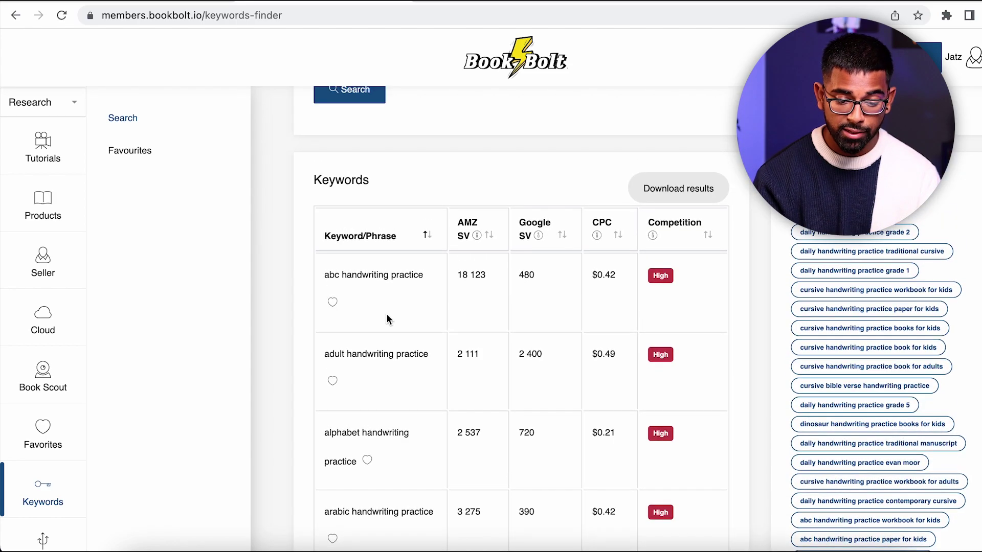
pyautogui.scroll(-3, 387, 319)
pyautogui.scroll(13, 388, 319)
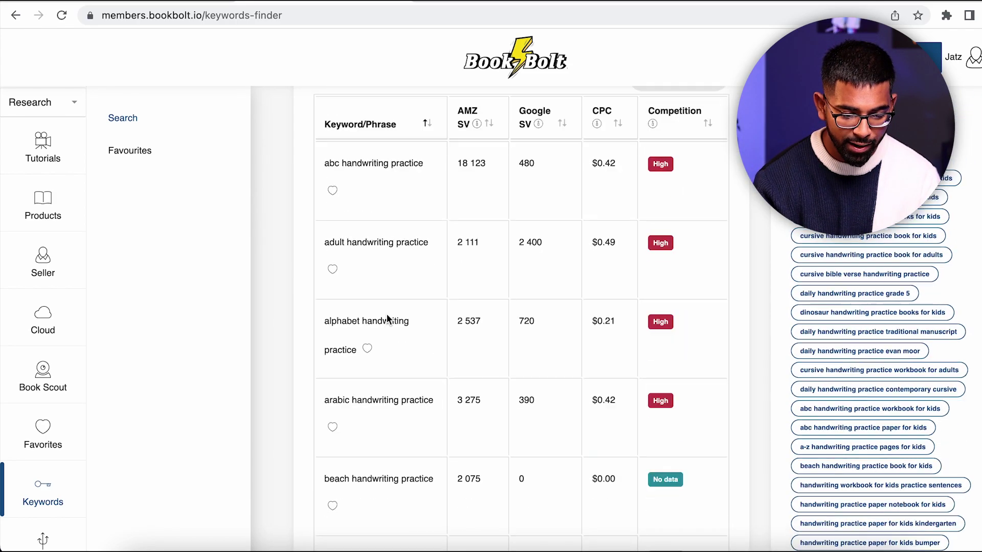
pyautogui.scroll(1, 387, 319)
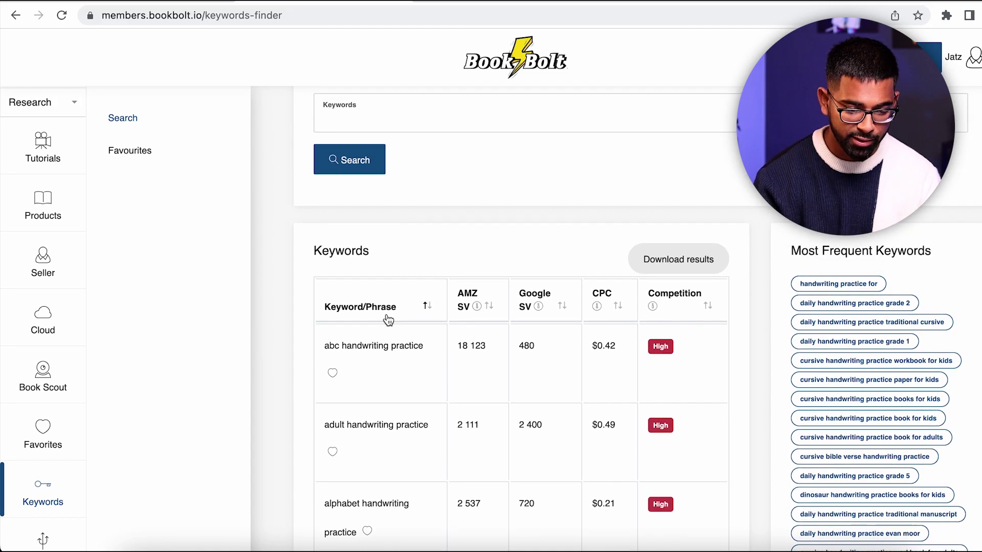
pyautogui.scroll(-2, 388, 320)
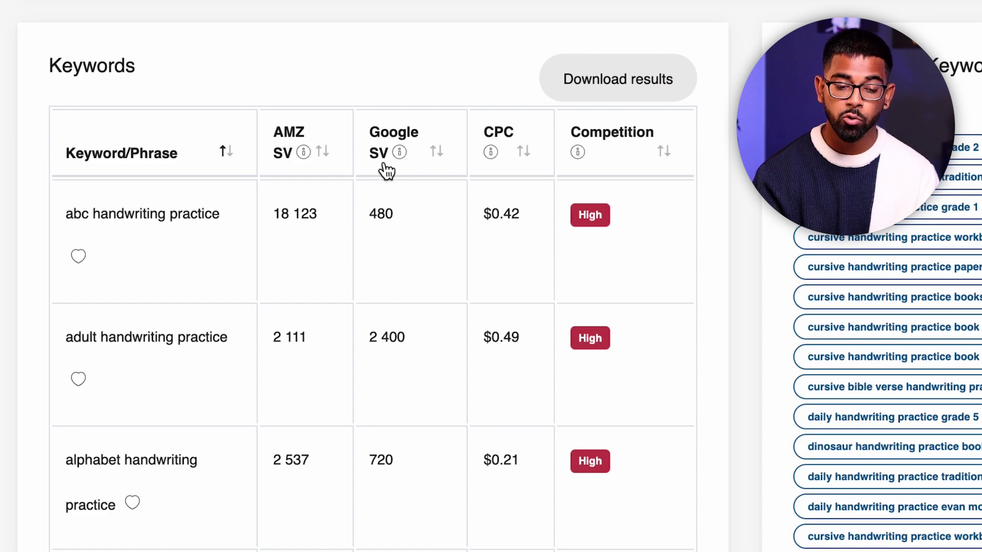
pyautogui.click(518, 160)
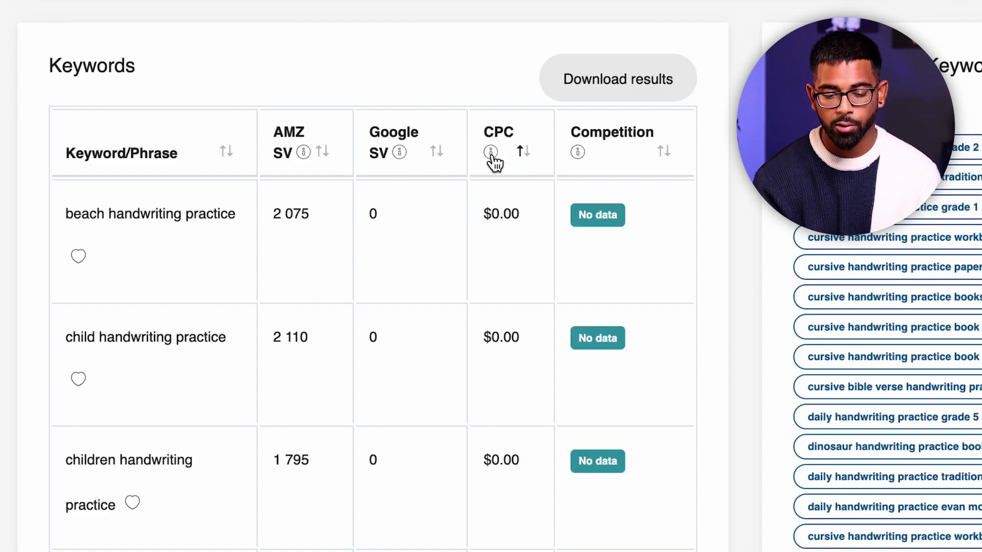
pyautogui.click(494, 160)
pyautogui.click(494, 159)
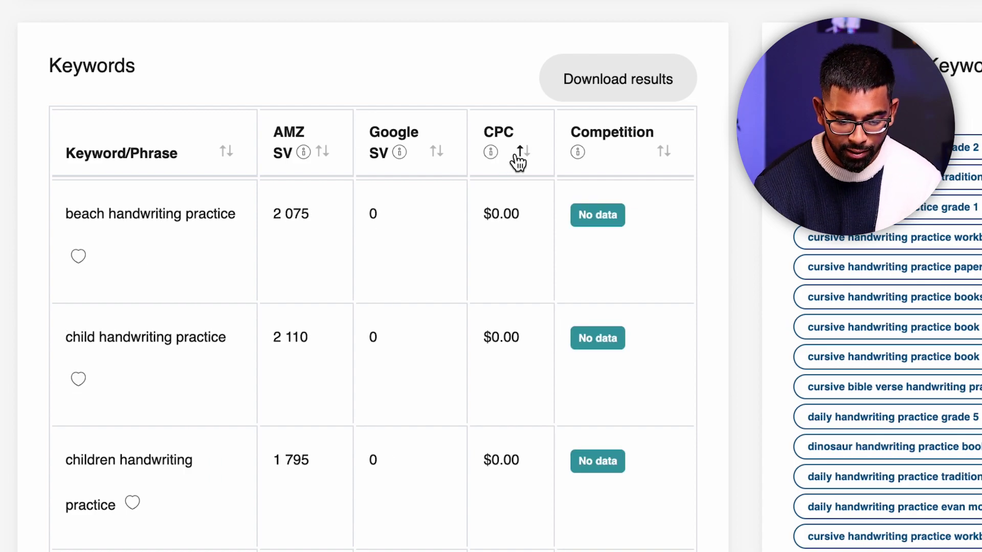
pyautogui.moveTo(494, 161)
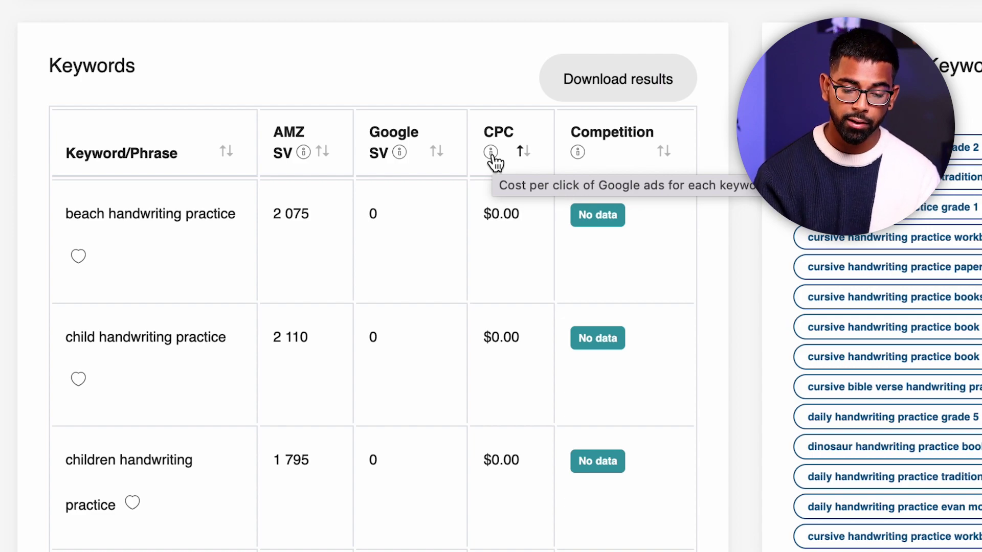
pyautogui.click(494, 162)
pyautogui.scroll(-1, 309, 320)
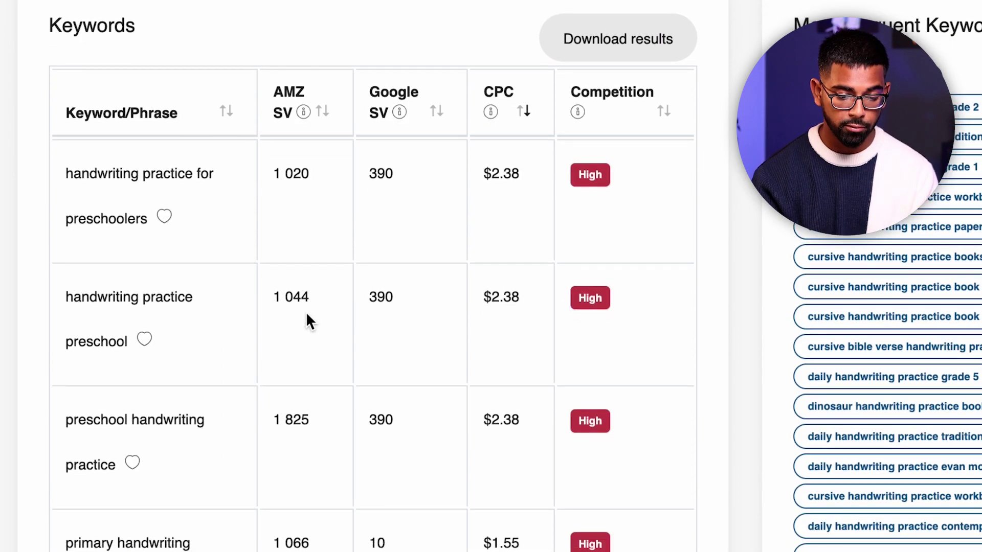
# Sort the keyword results by Amazon search volume from highest to lowest and review the top entries
pyautogui.click(297, 100)
pyautogui.click(295, 109)
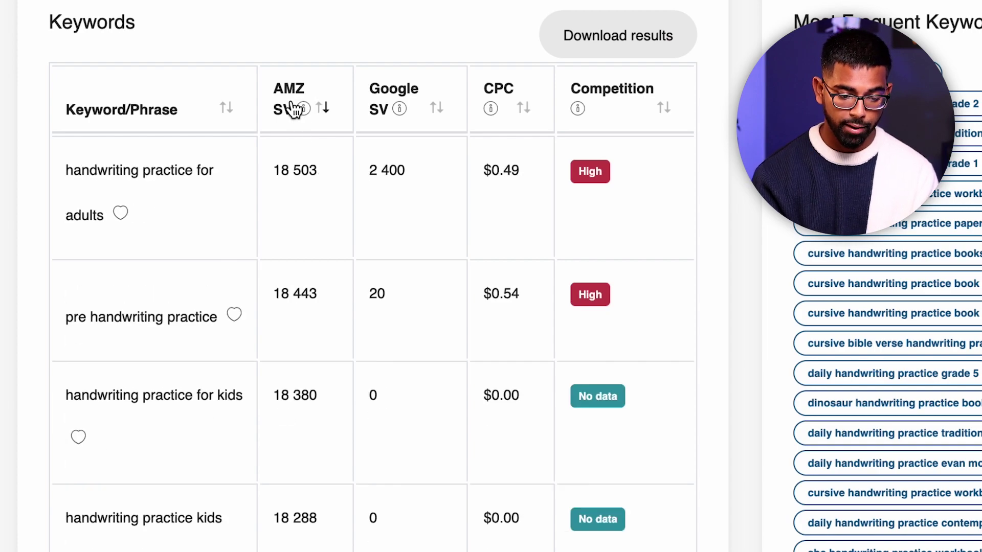
pyautogui.scroll(-1, 259, 219)
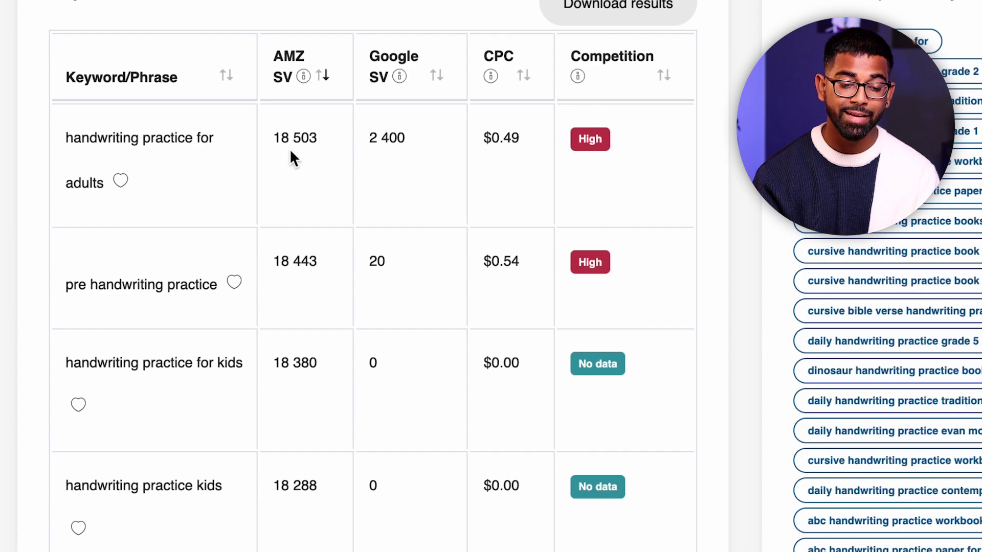
pyautogui.scroll(-1, 324, 152)
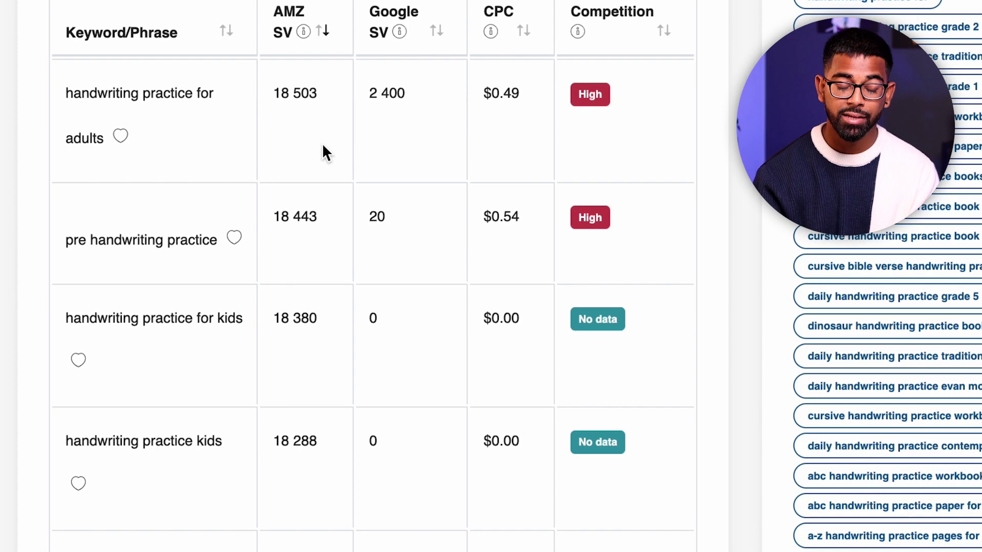
# Examine the keyword "handwriting practice for adults" and open the list of favourite keywords
pyautogui.moveTo(103, 138); pyautogui.dragTo(55, 143)
pyautogui.click(88, 145)
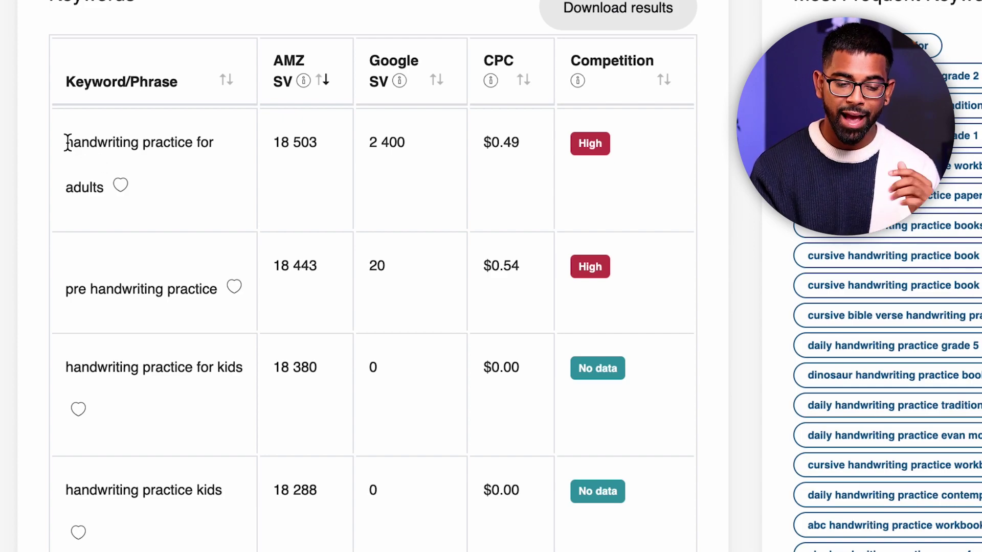
pyautogui.moveTo(66, 143); pyautogui.dragTo(200, 158)
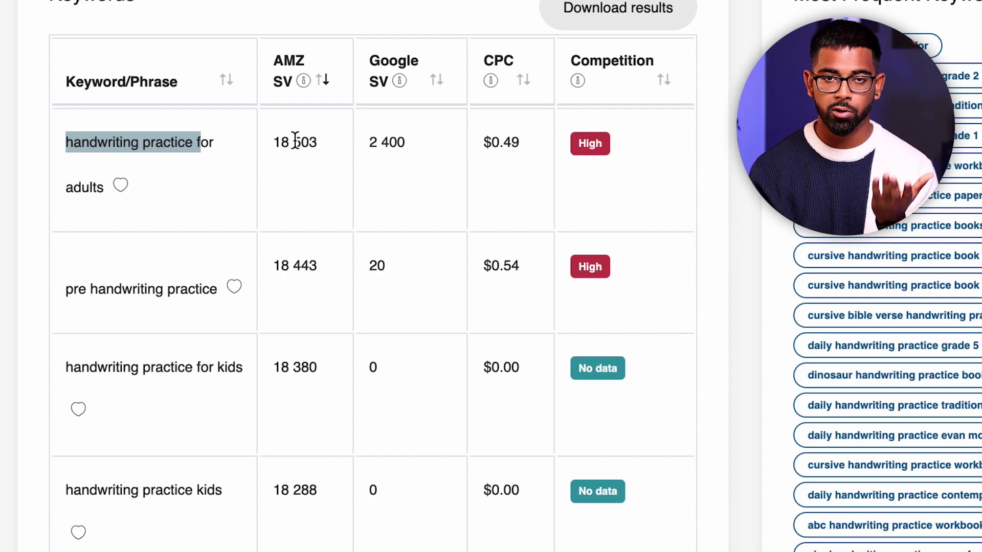
pyautogui.click(102, 187)
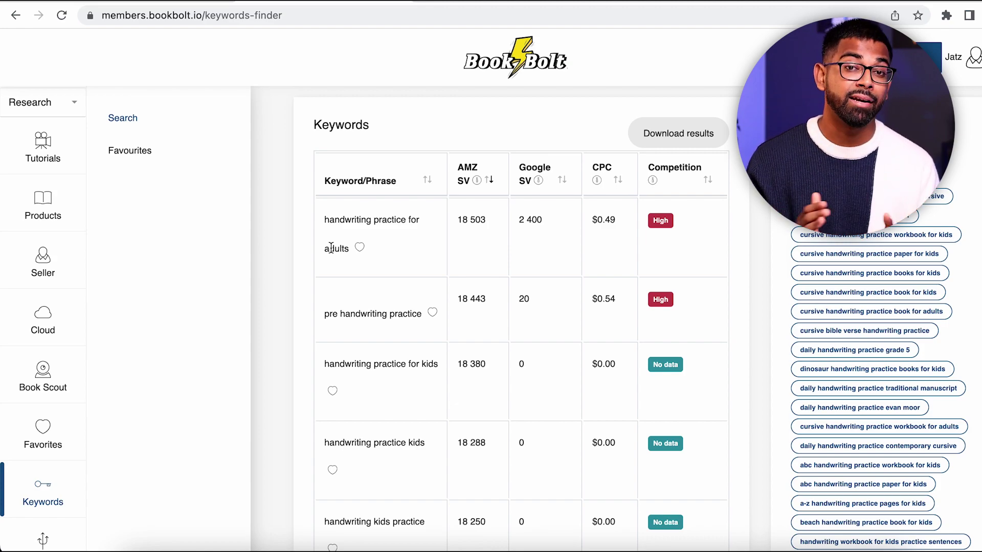
pyautogui.click(129, 151)
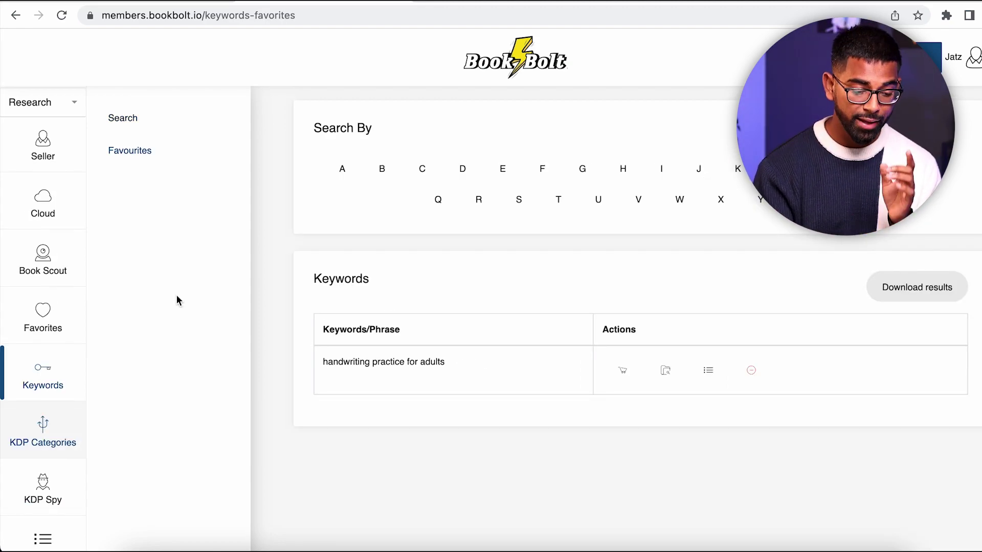
# Run a KDP Category Finder search for "Handwriting Practice Paper" and look through the suggested categories and their relevance
pyautogui.click(43, 425)
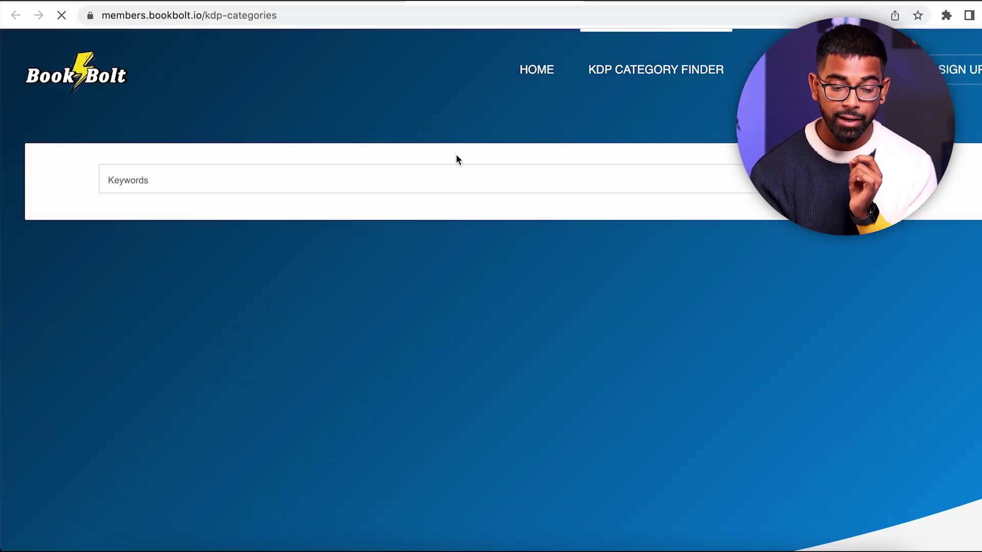
pyautogui.click(324, 178)
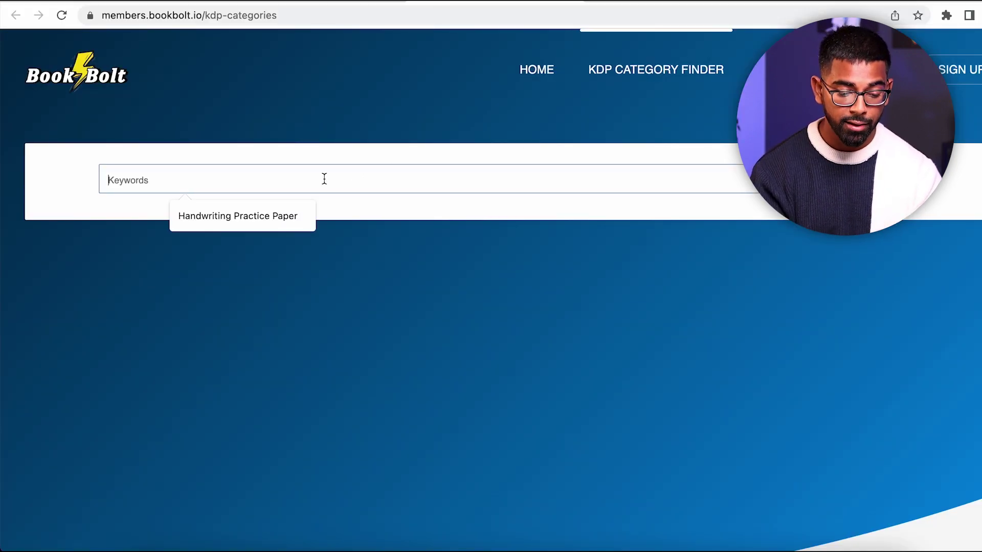
pyautogui.click(251, 224)
pyautogui.click(887, 179)
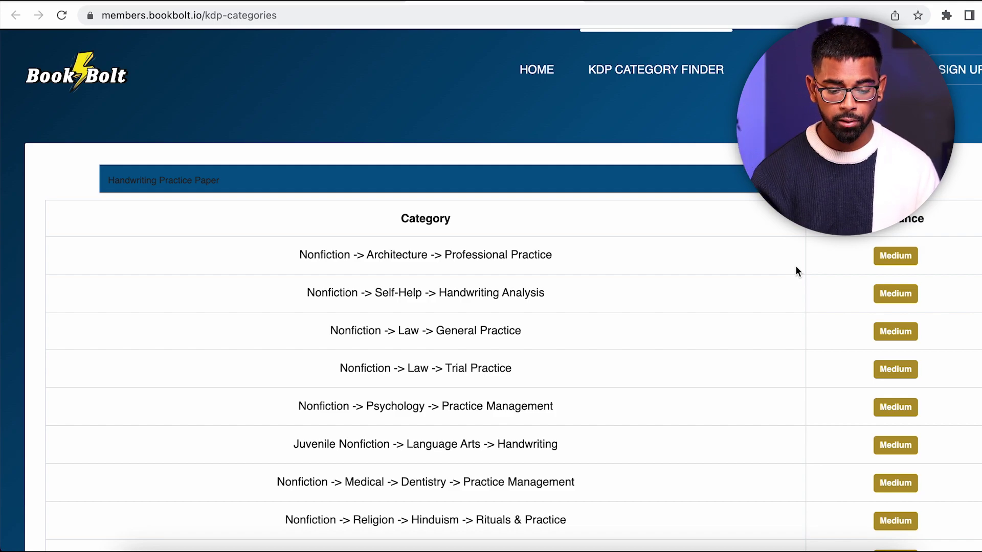
pyautogui.scroll(-3, 524, 282)
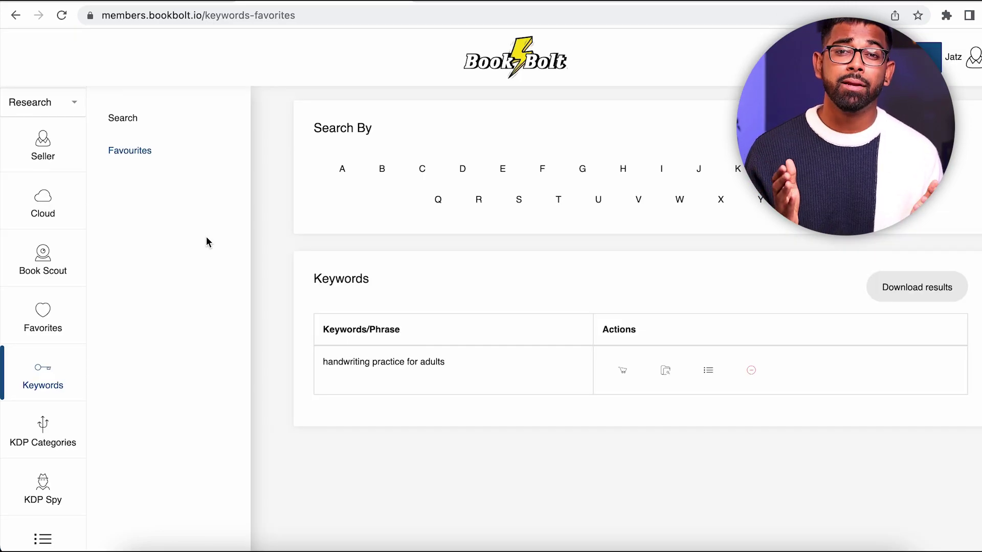
# Switch to Amazon and search the store for "jornal books"
pyautogui.click(583, 0)
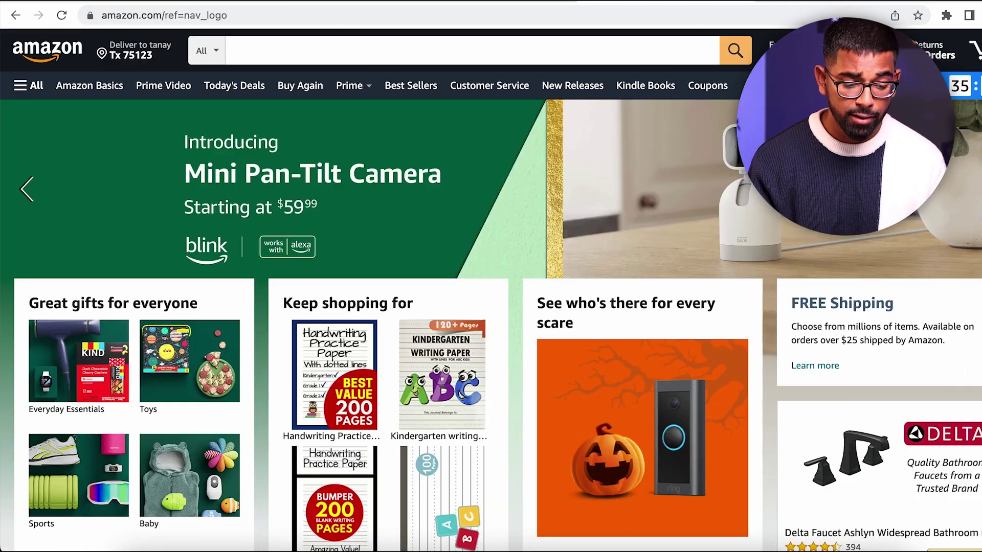
pyautogui.click(358, 50)
pyautogui.write('jornal ')
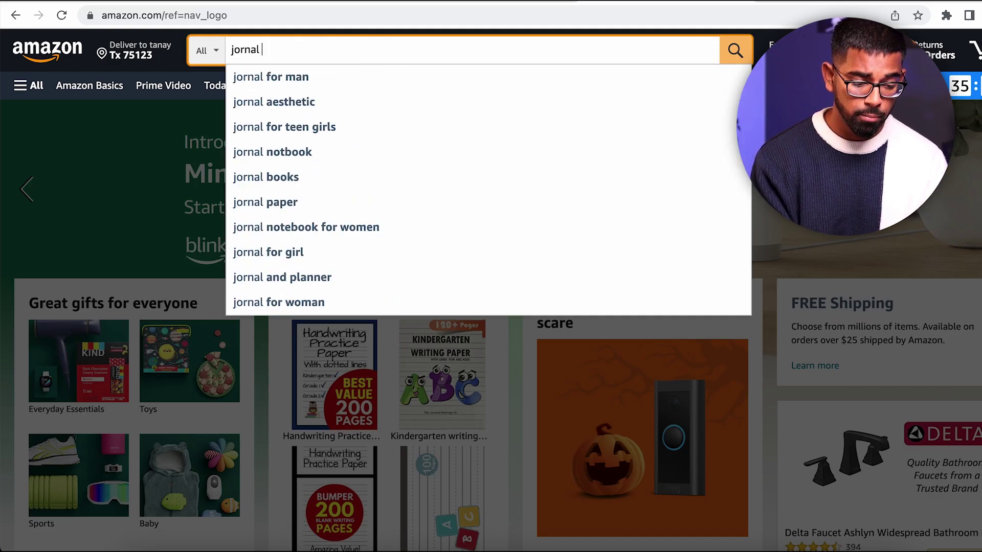
pyautogui.write('books')
pyautogui.press('Return')
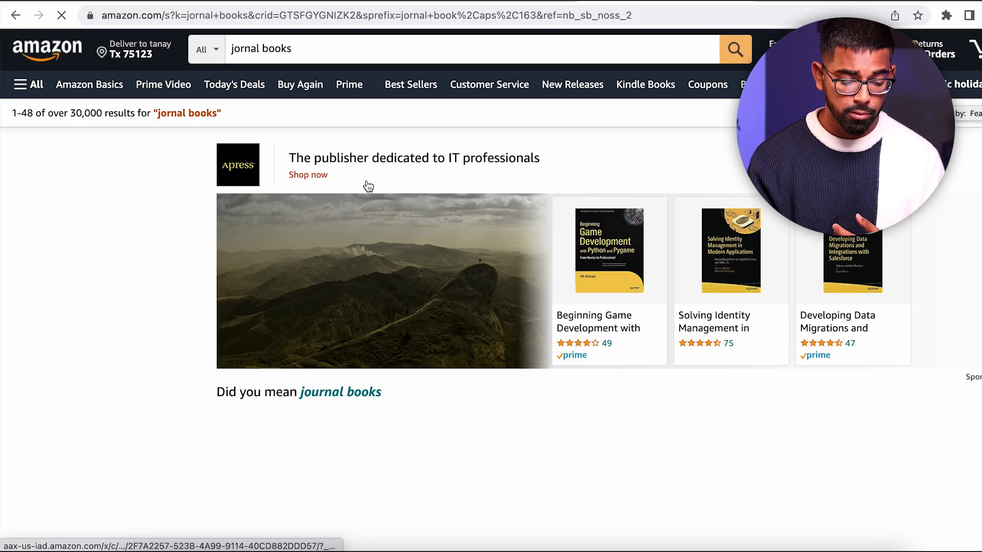
pyautogui.scroll(-5, 368, 185)
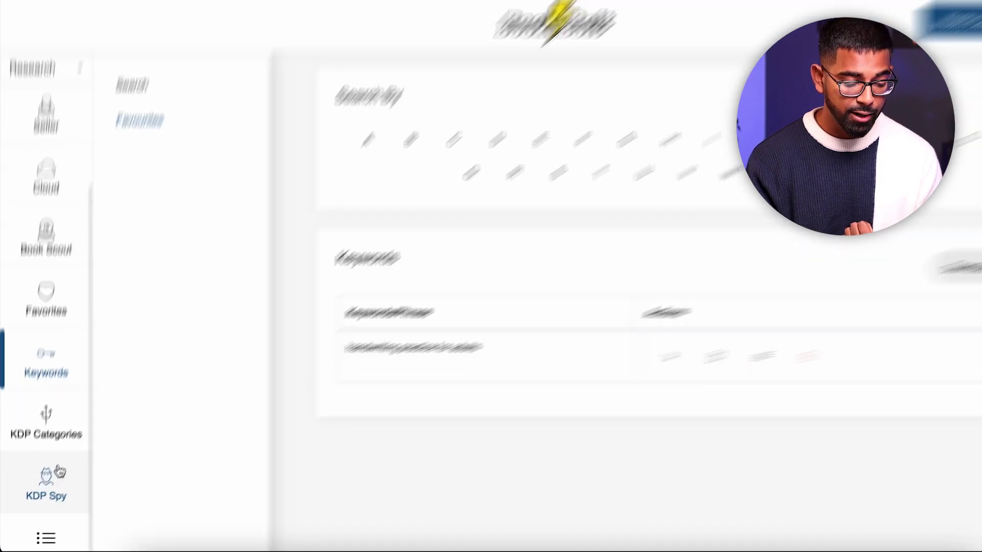
# Open the KDP Spy extension on the Amazon results and sign in with the account e-mail and password
pyautogui.click(43, 491)
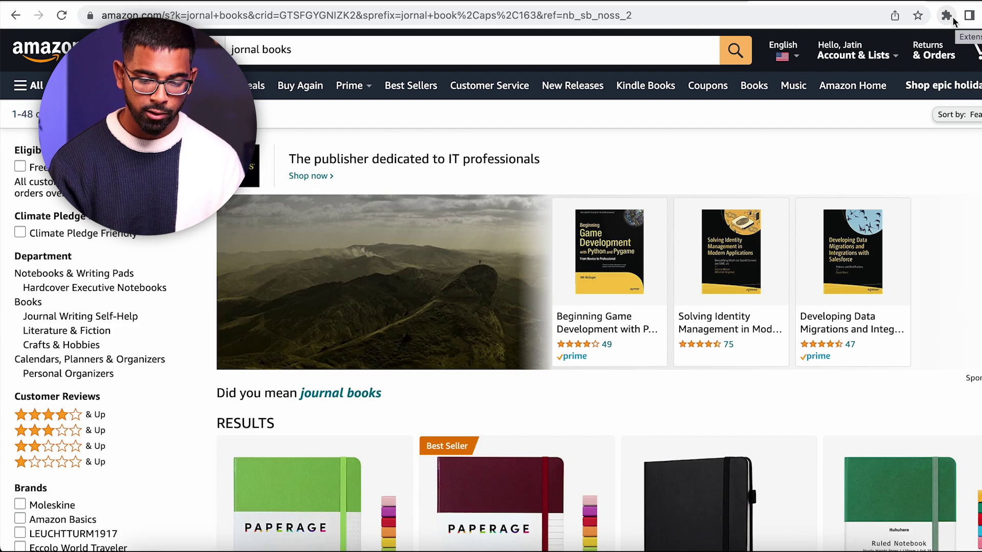
pyautogui.click(947, 15)
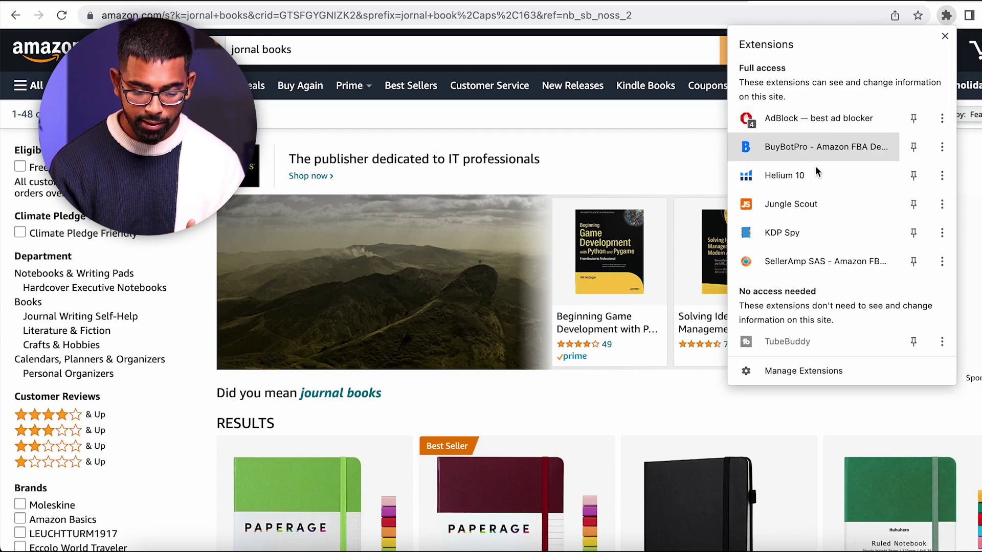
pyautogui.click(798, 233)
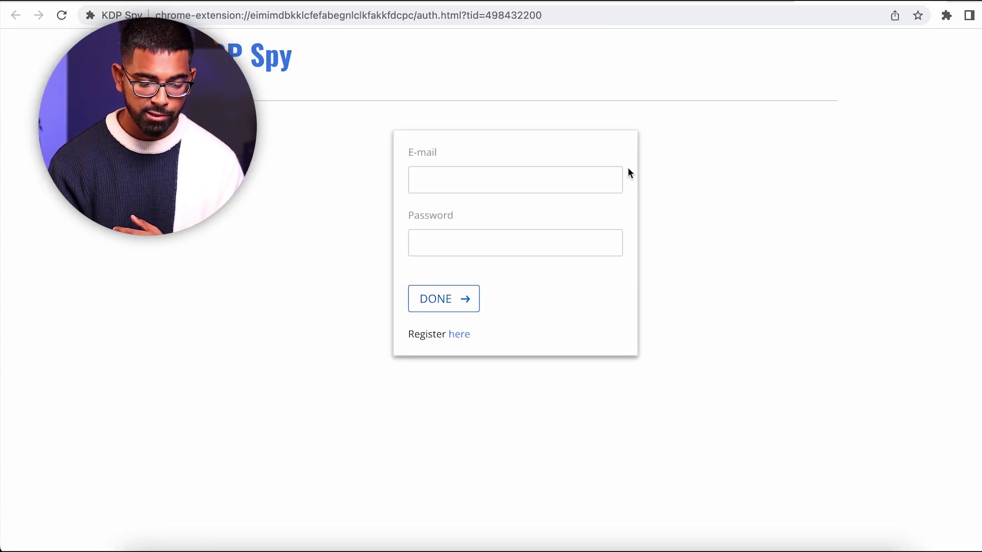
pyautogui.click(527, 174)
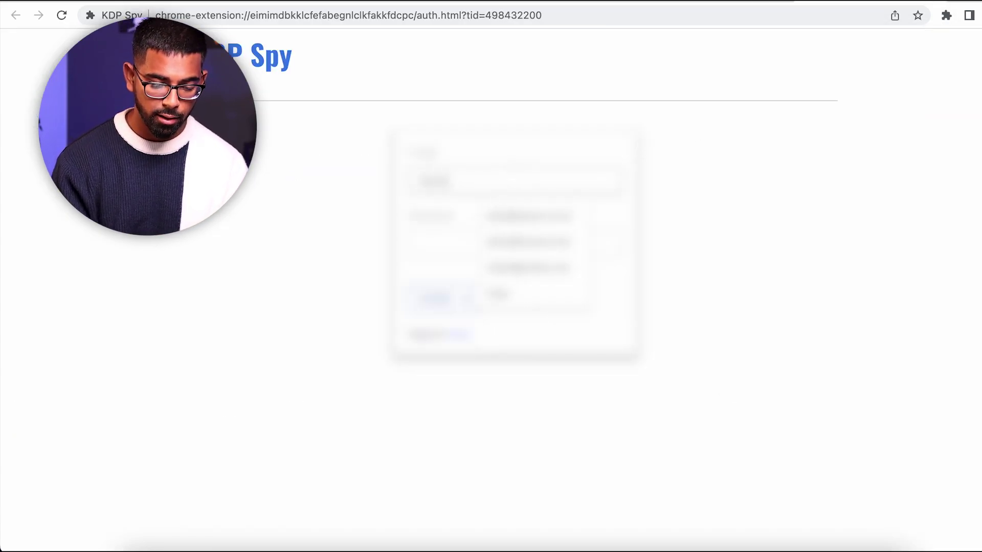
pyautogui.click(529, 216)
pyautogui.write('••••••••')
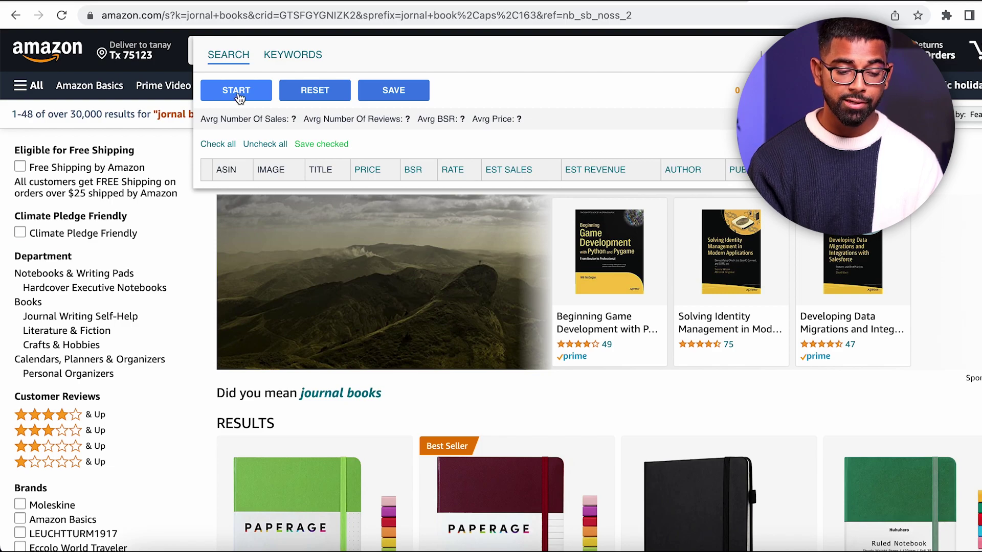
# Run a KDP Spy scan of the "jornal books" results, stop it and review the products' BSR, estimated sales and revenue
pyautogui.click(238, 93)
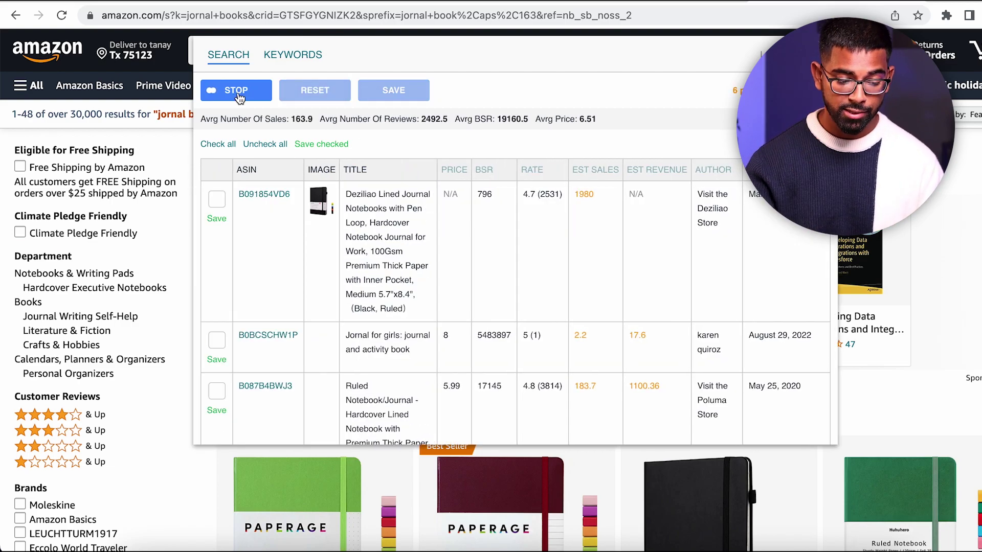
pyautogui.scroll(-2, 368, 321)
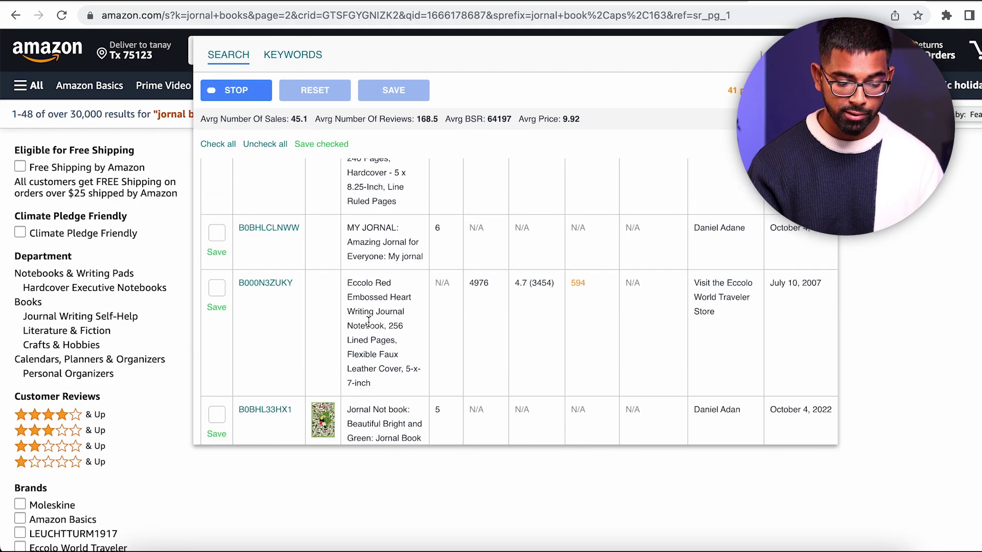
pyautogui.click(251, 95)
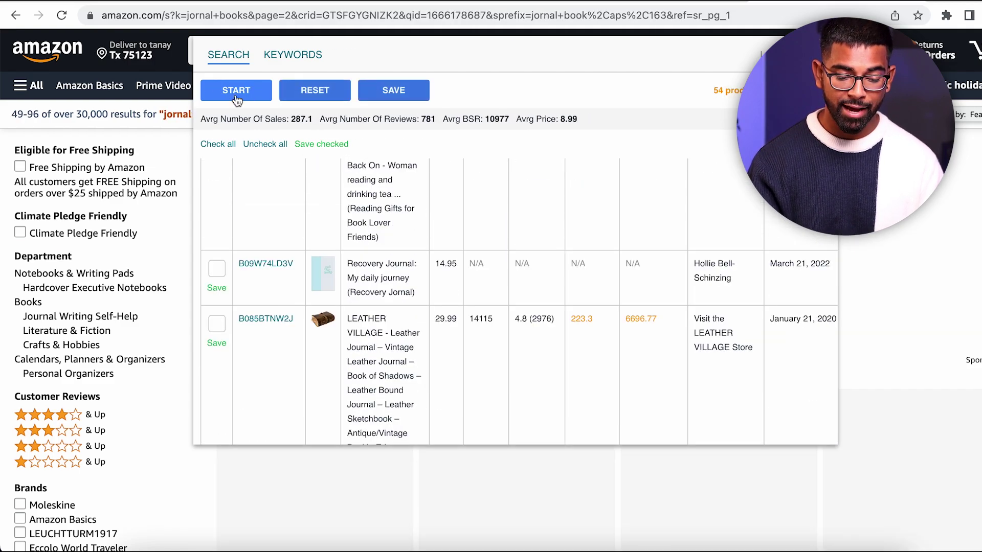
pyautogui.scroll(10, 374, 270)
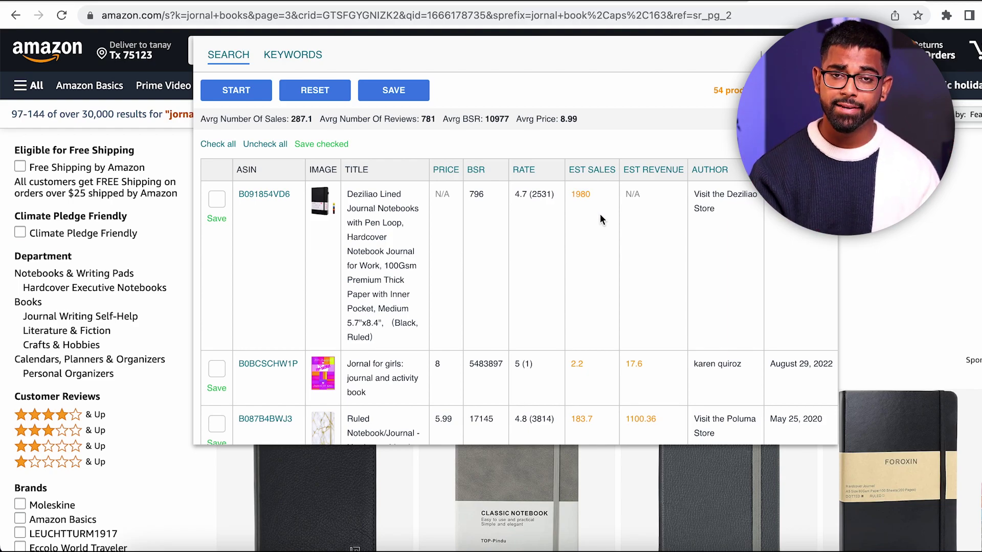
pyautogui.scroll(-1, 517, 252)
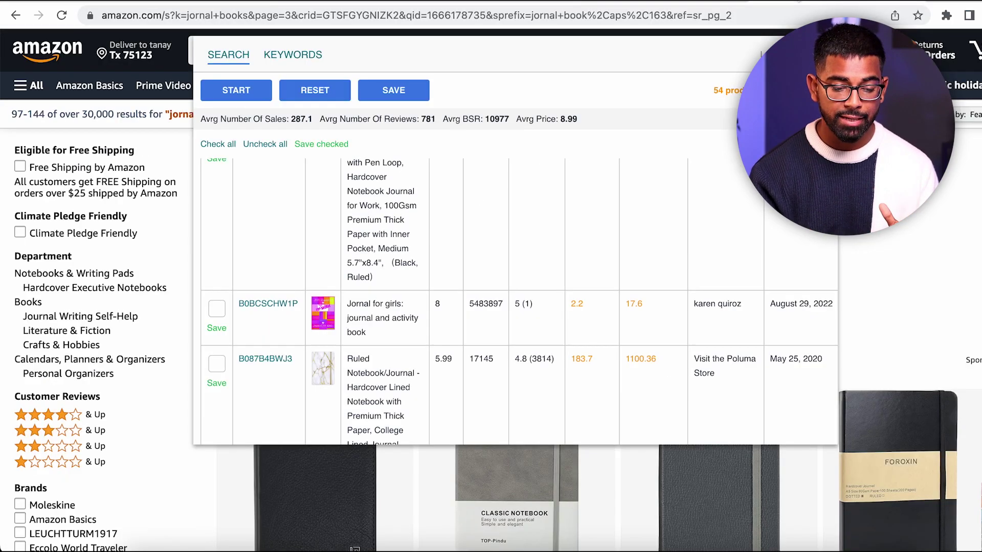
# Return to Book Bolt, change from the Research tools to the Create tools and open BookBolt Studio
pyautogui.click(16, 17)
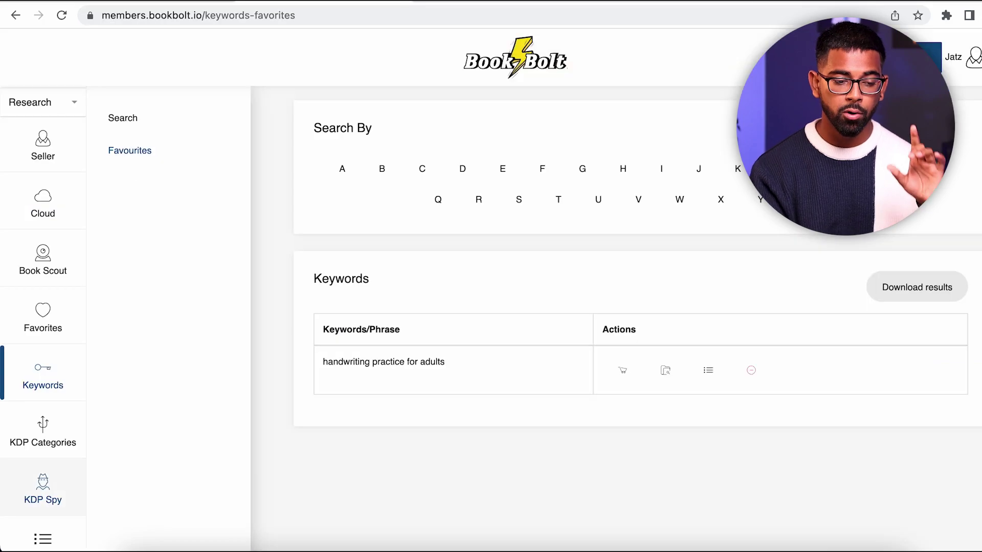
pyautogui.click(67, 112)
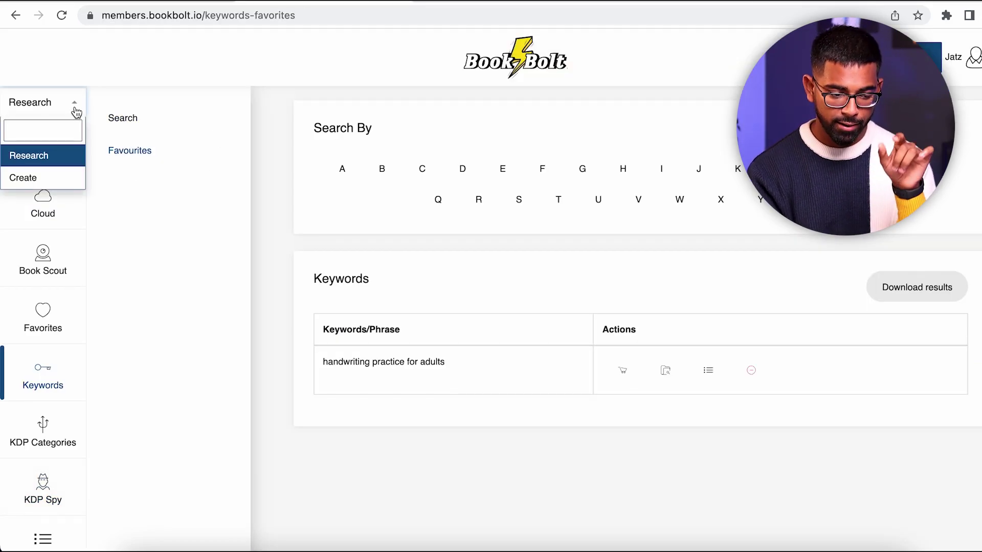
pyautogui.click(44, 177)
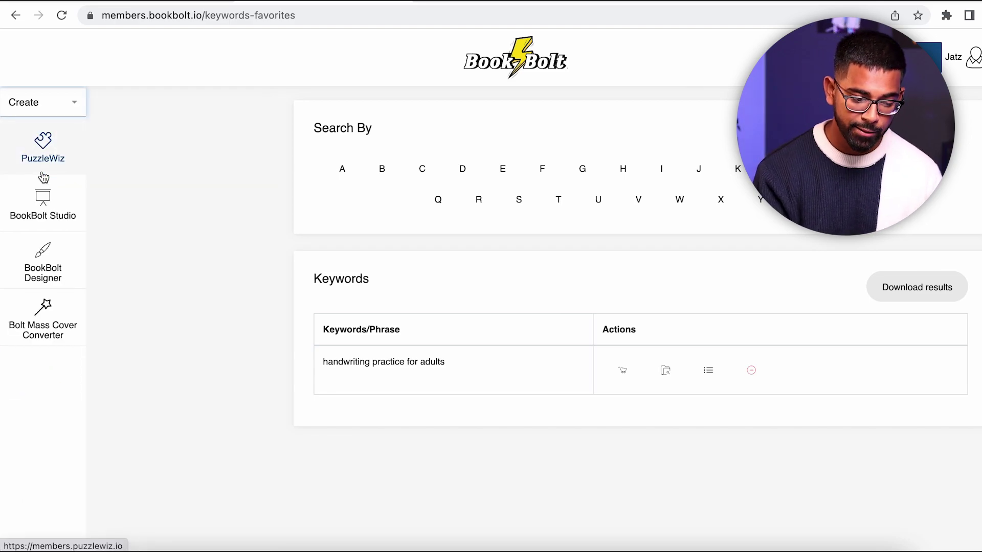
pyautogui.click(55, 202)
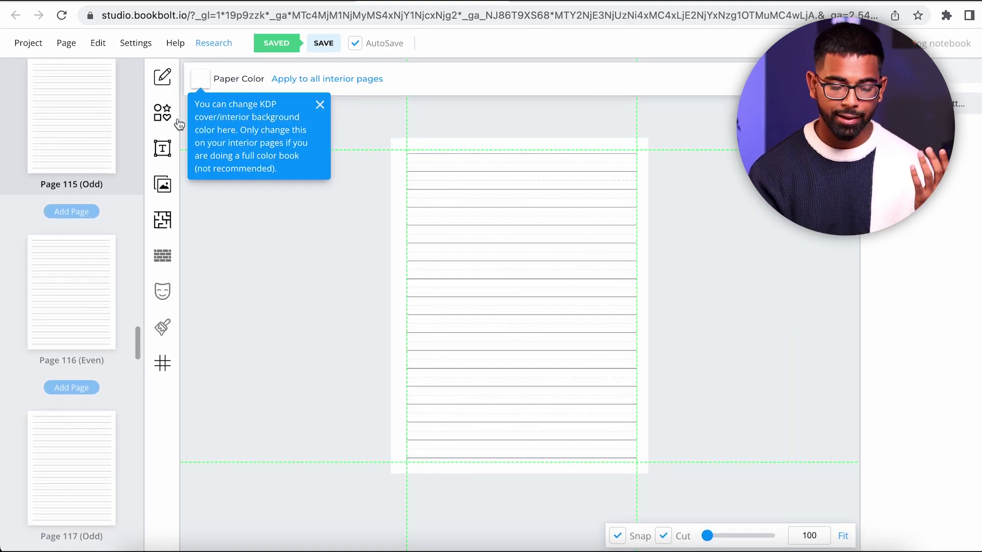
# Start a new paperback cover and interior project named "Handwriting Practice Paper" with an 8.5 x 11 in trim size
pyautogui.click(39, 50)
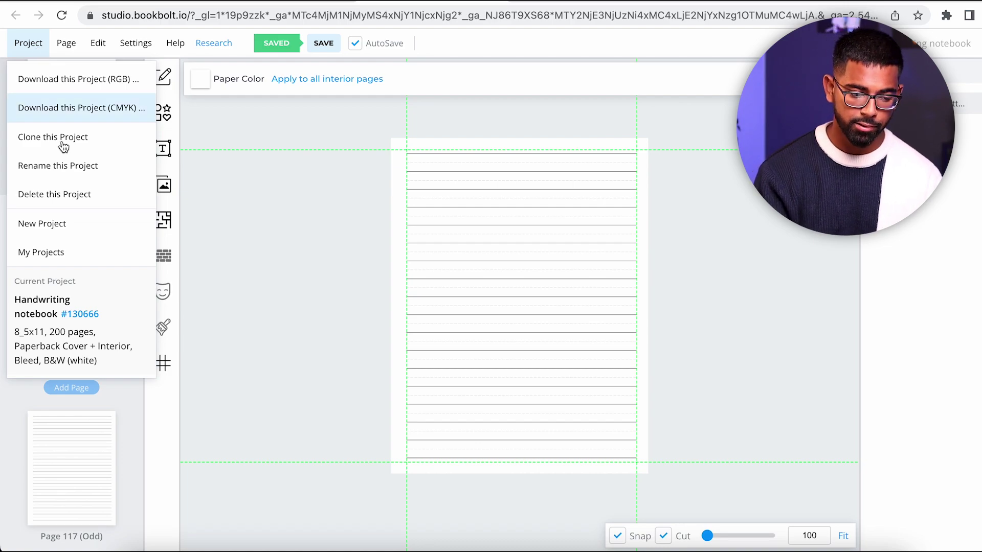
pyautogui.click(65, 233)
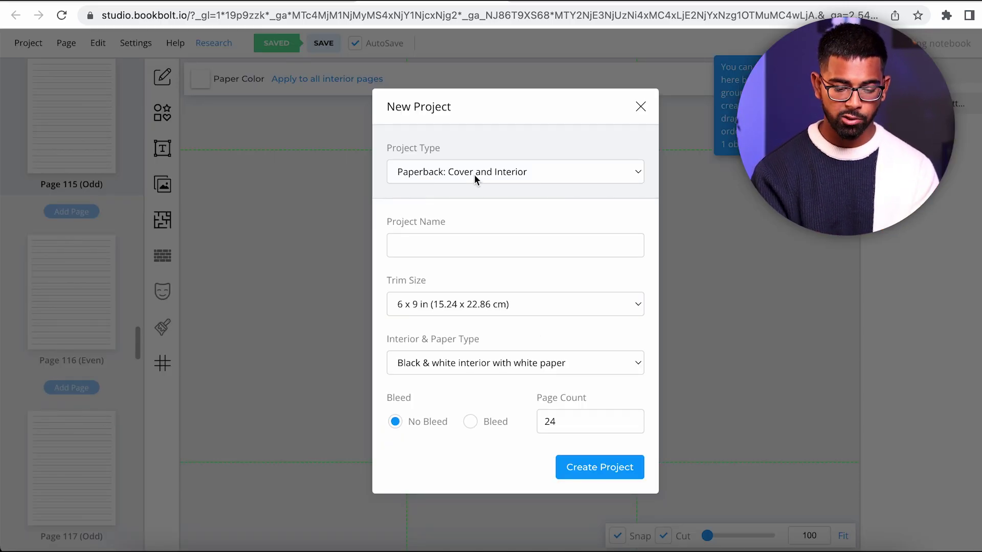
pyautogui.click(432, 239)
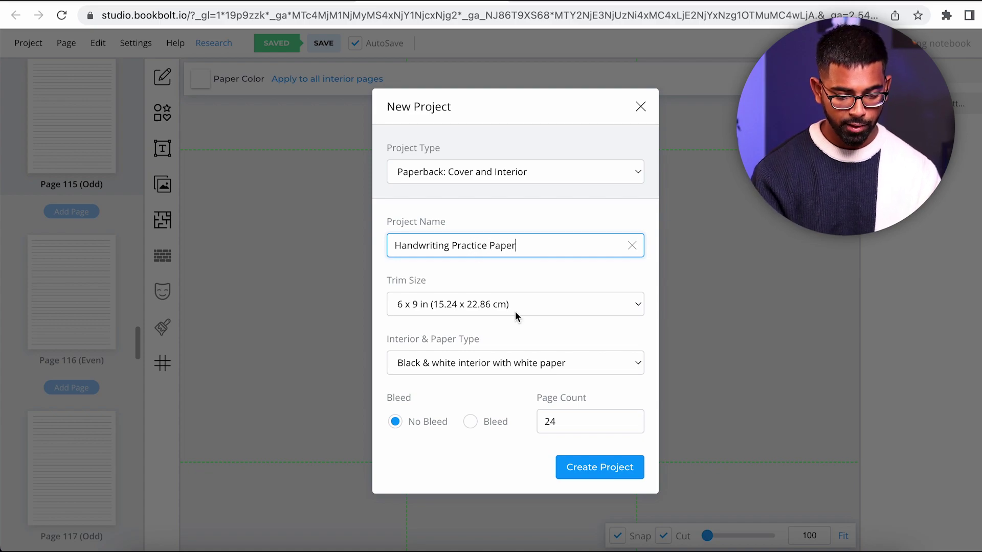
pyautogui.click(482, 307)
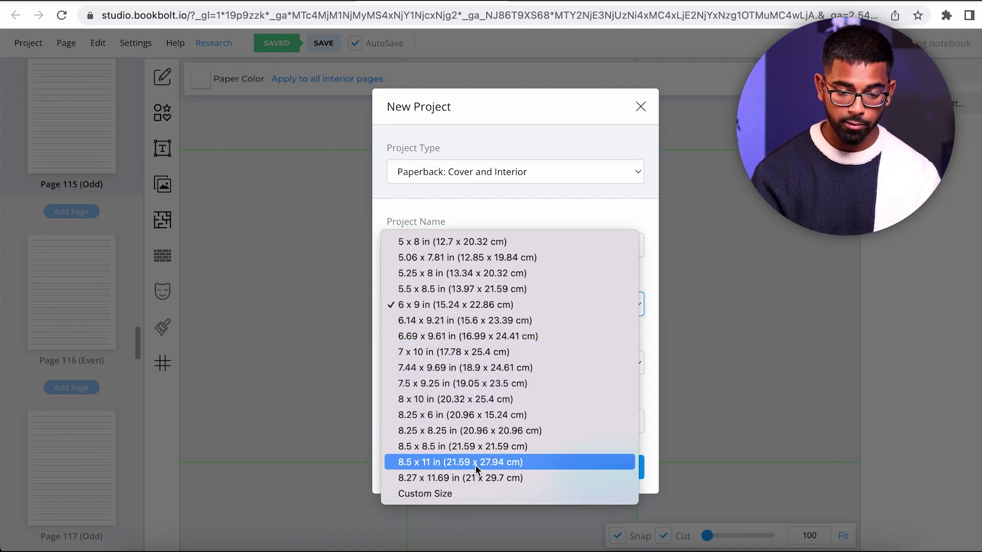
pyautogui.click(476, 463)
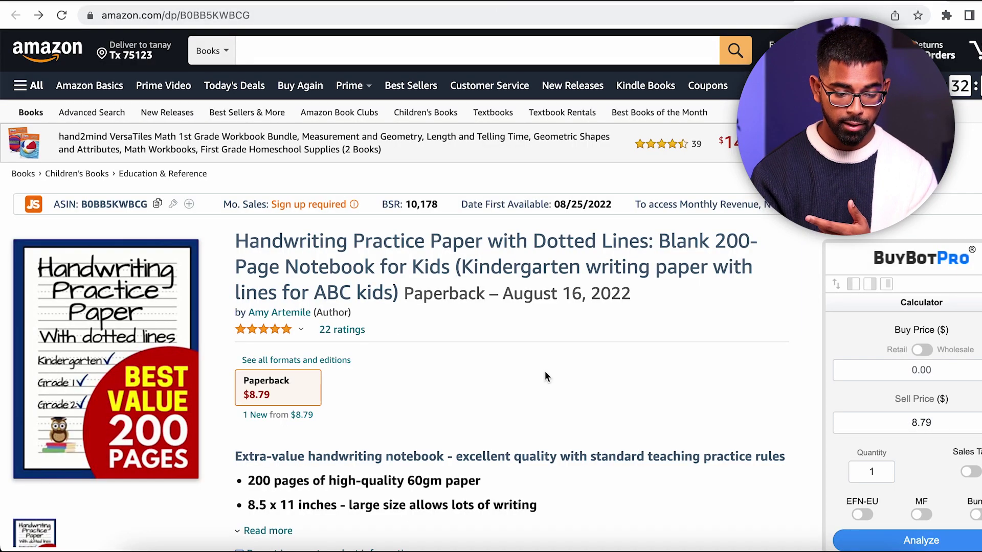
# Check the print length and dimensions on the competing Amazon listing, then create the project with Bleed and 200 pages
pyautogui.scroll(-5, 544, 370)
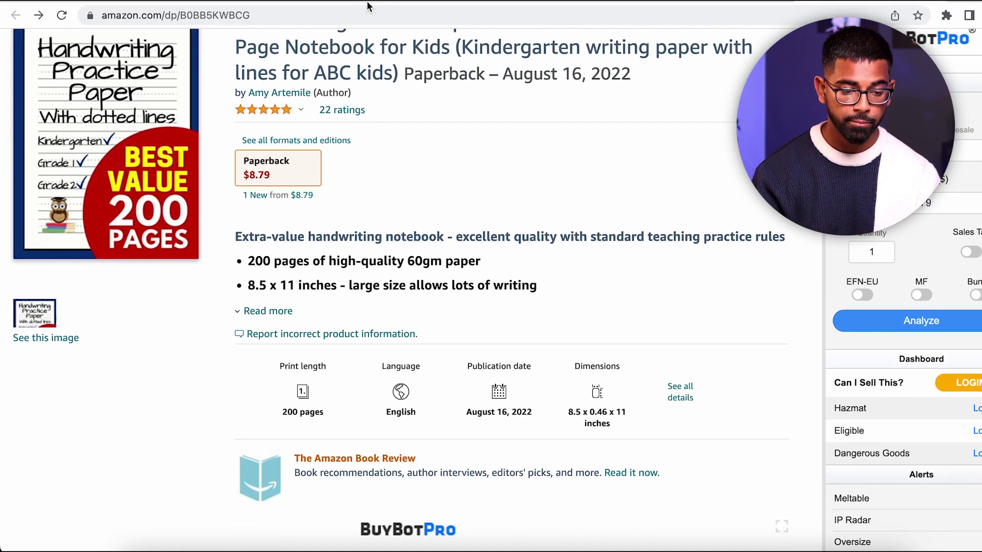
pyautogui.click(395, 3)
pyautogui.click(470, 422)
pyautogui.doubleClick(601, 425)
pyautogui.write('200')
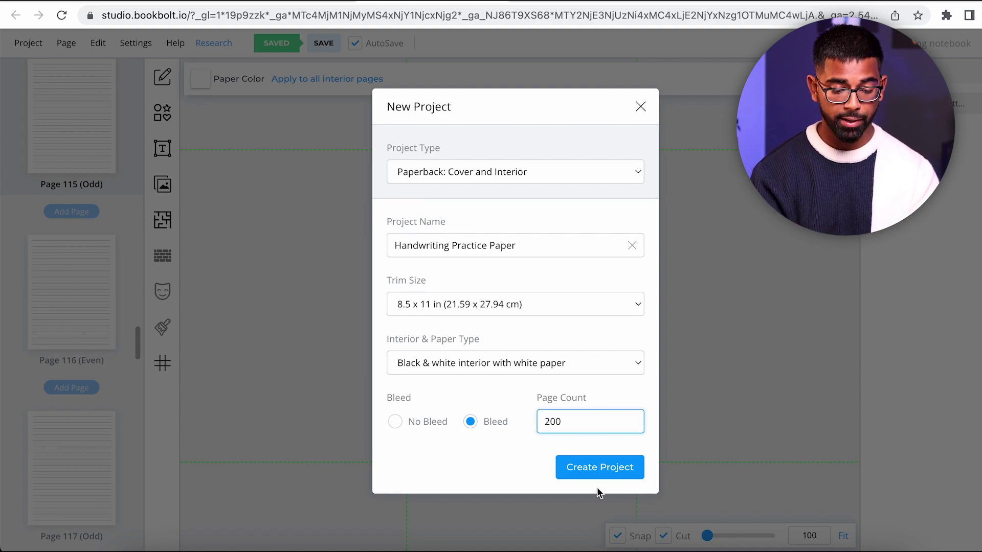
pyautogui.click(599, 472)
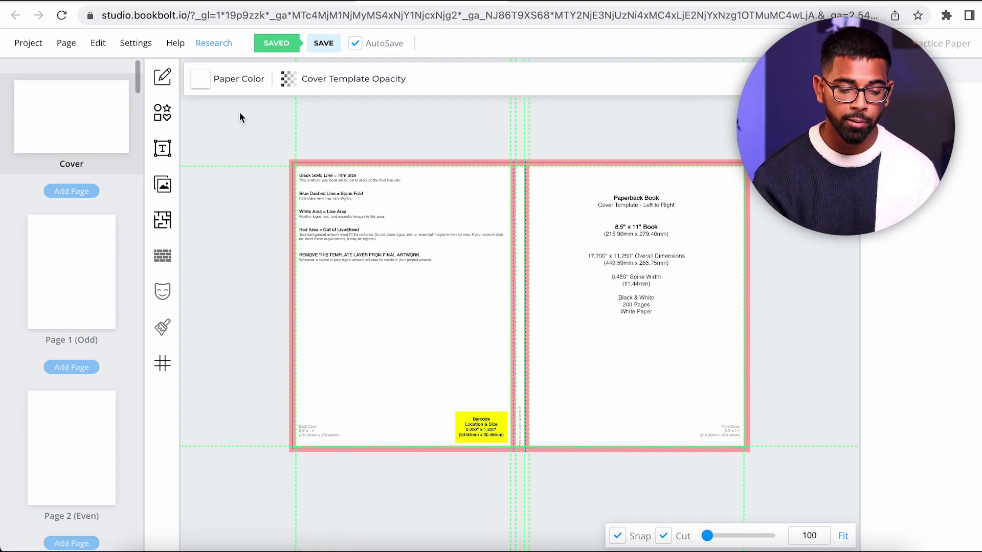
# Hide the KDP cover template on the cover page
pyautogui.click(292, 80)
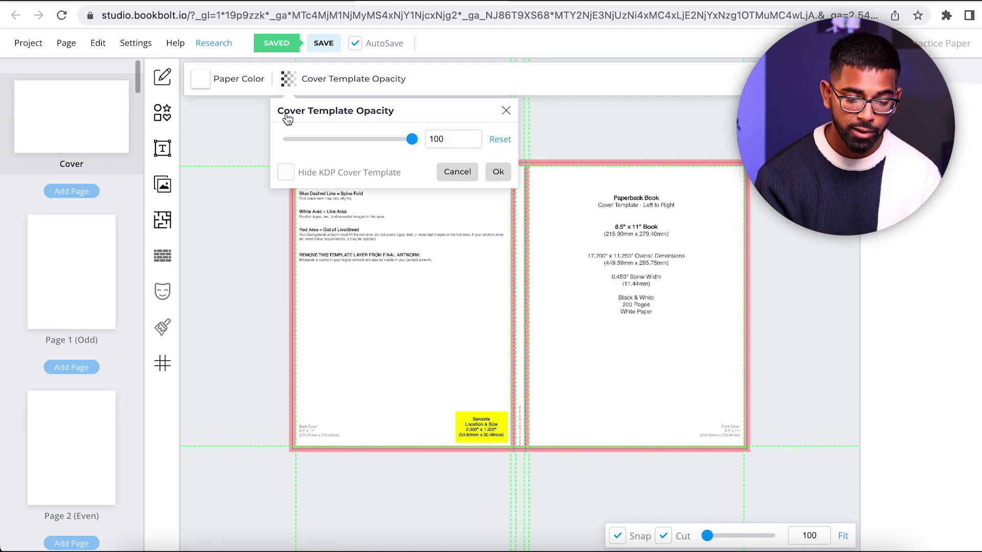
pyautogui.click(286, 172)
pyautogui.click(494, 176)
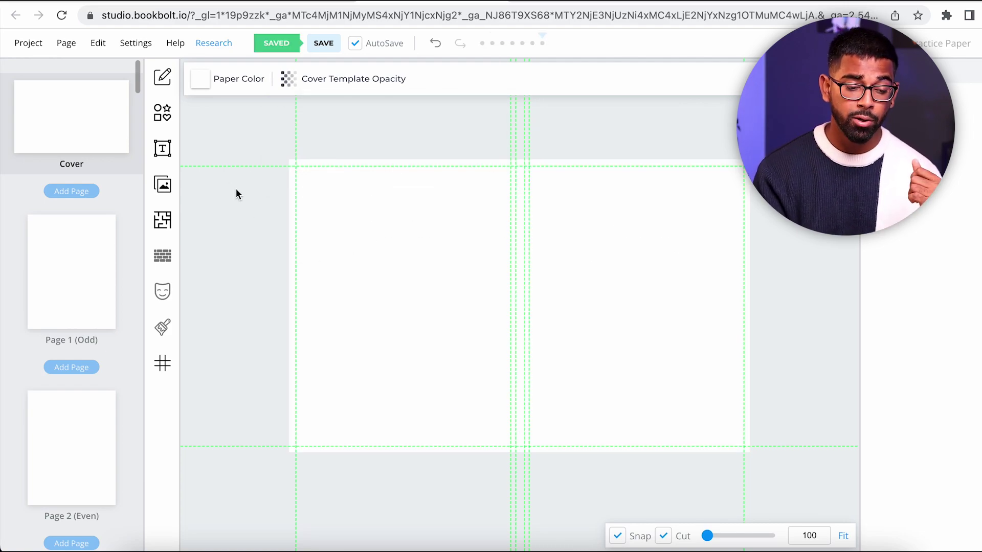
# Add an ellipse to the upper part of the front cover and stretch it taller and wider
pyautogui.click(163, 113)
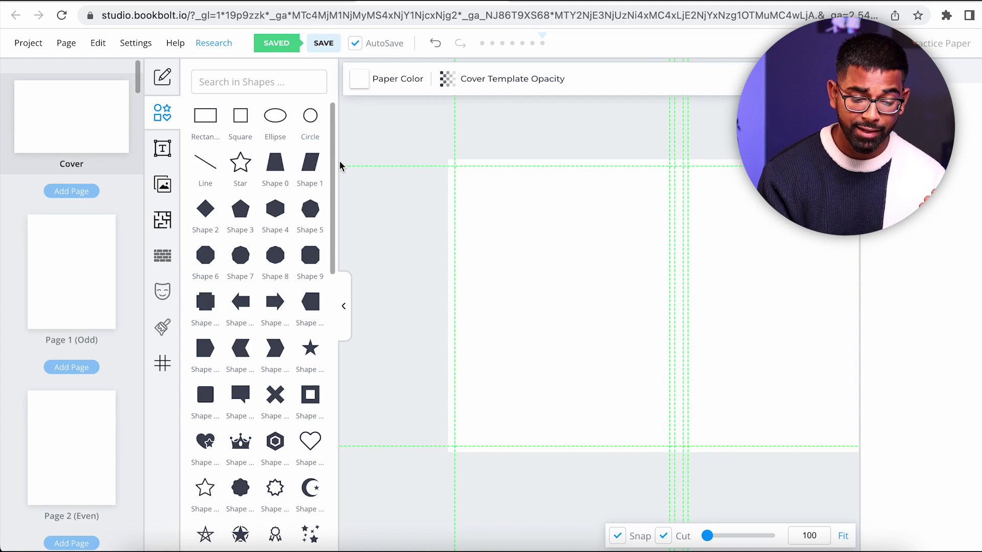
pyautogui.click(276, 116)
pyautogui.moveTo(696, 308); pyautogui.dragTo(787, 234)
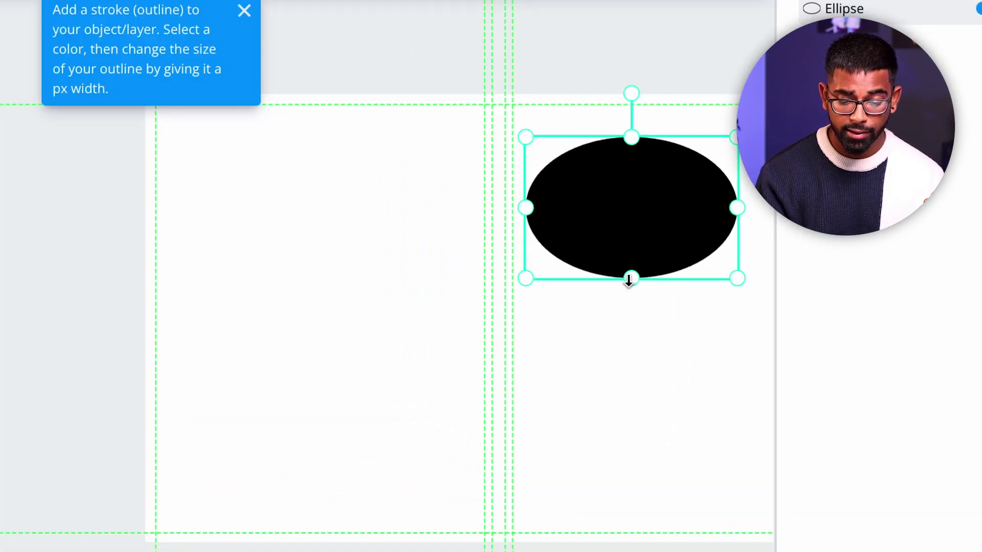
pyautogui.moveTo(632, 279); pyautogui.dragTo(631, 359)
pyautogui.moveTo(735, 248); pyautogui.dragTo(791, 252)
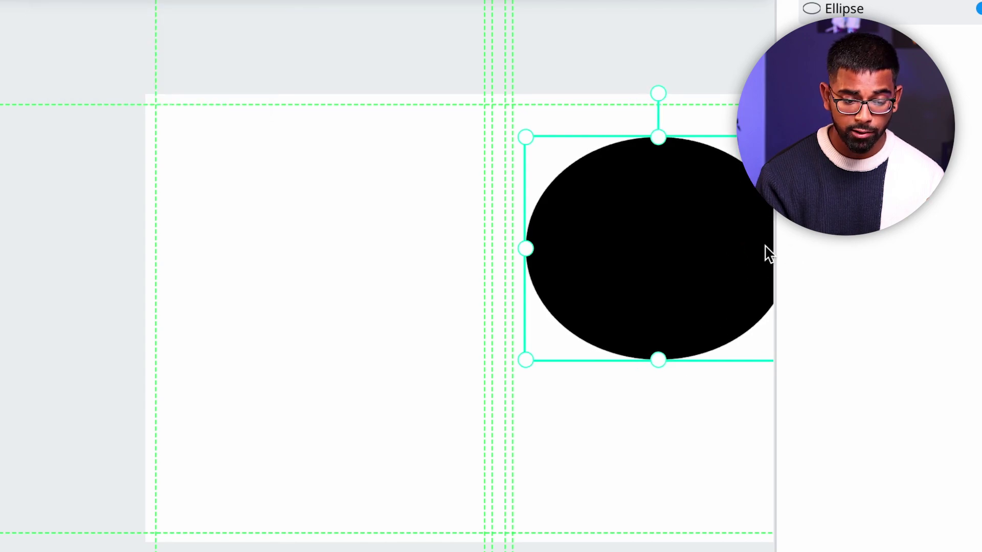
# Fill the ellipse with purple and give it a black stroke 68 px wide
pyautogui.click(359, 78)
pyautogui.click(410, 141)
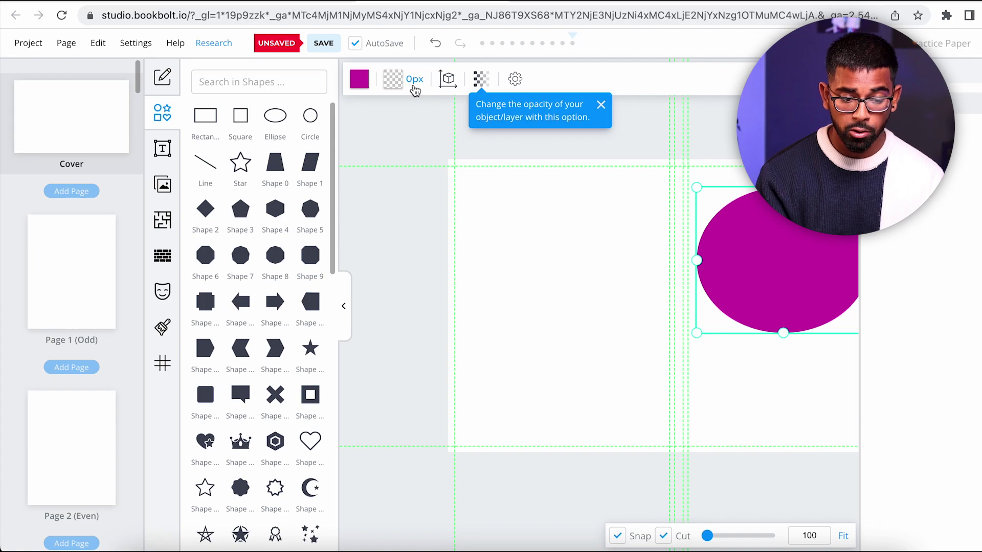
pyautogui.click(414, 82)
pyautogui.moveTo(424, 145); pyautogui.dragTo(434, 141)
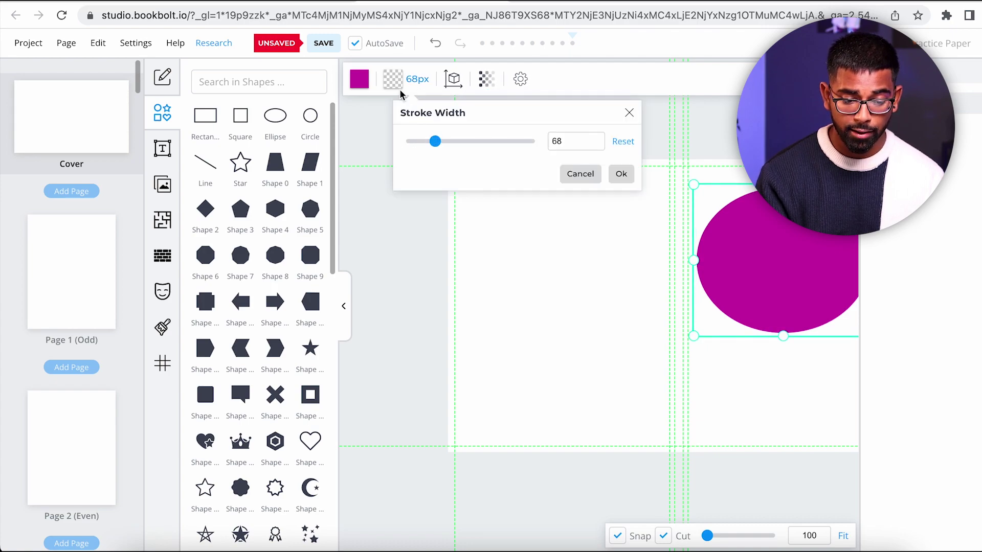
pyautogui.click(400, 89)
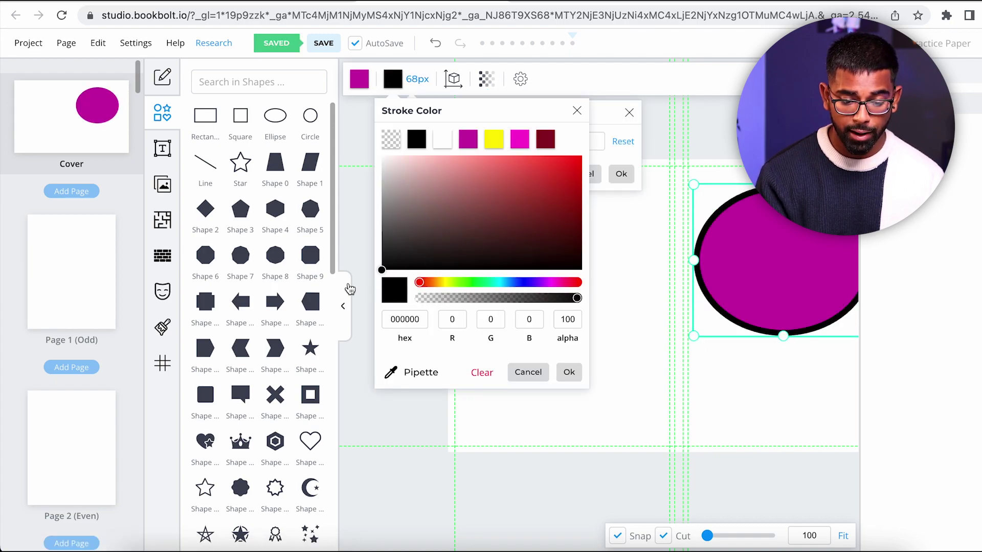
pyautogui.click(568, 372)
# Preview a 133 px stroke width on the ellipse and delete the shape from the cover
pyautogui.moveTo(438, 142); pyautogui.dragTo(462, 141)
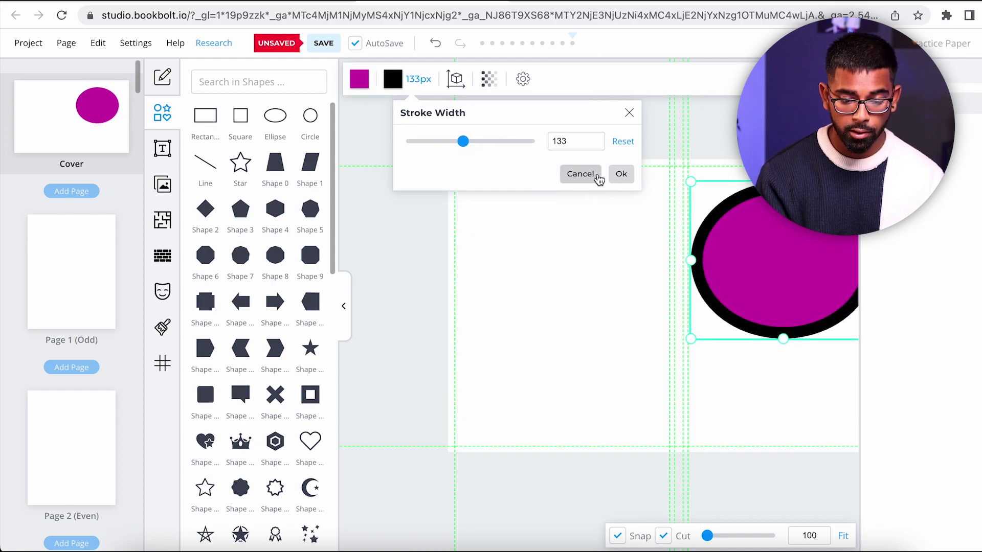
pyautogui.click(580, 174)
pyautogui.press('Delete')
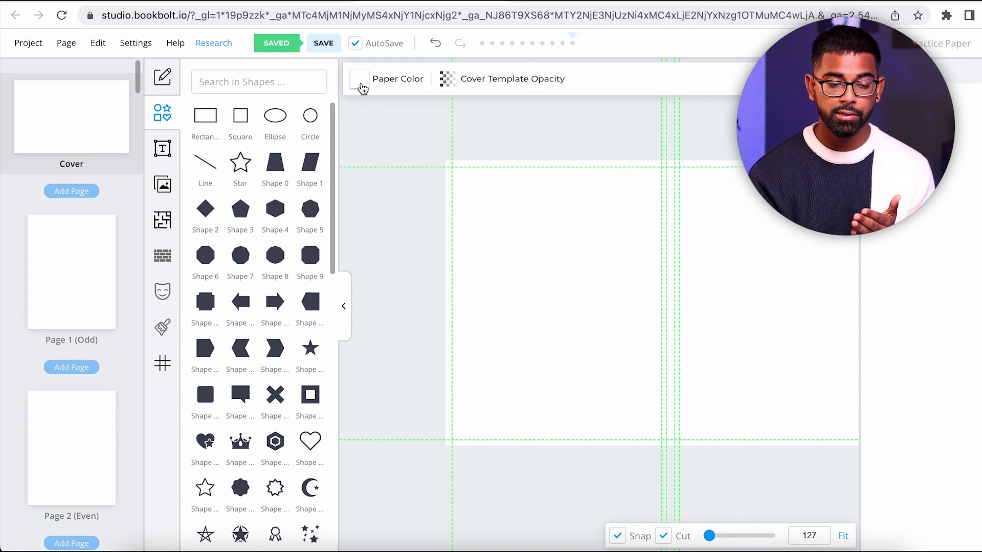
# Try a yellow paper color on the cover and clear it back to transparent
pyautogui.click(359, 82)
pyautogui.click(464, 139)
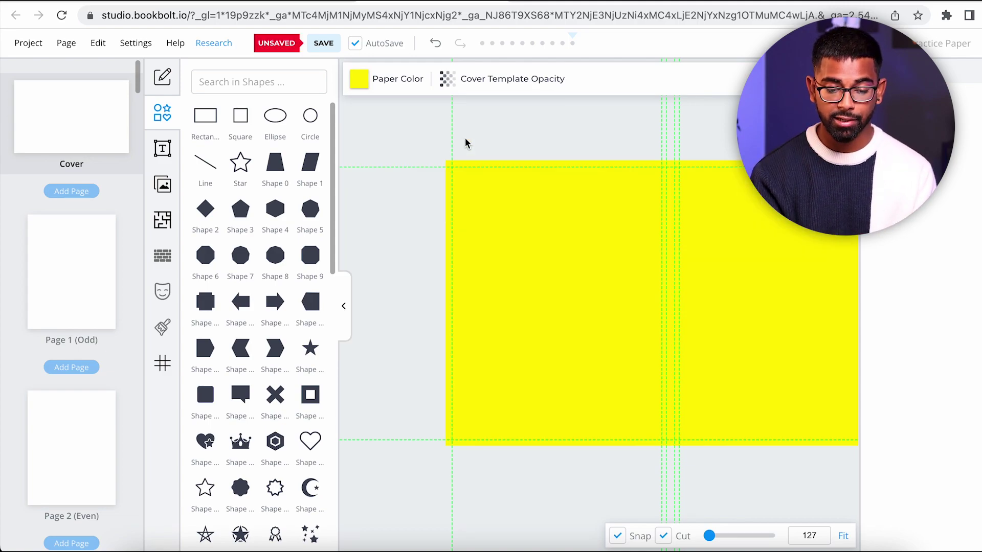
pyautogui.click(359, 82)
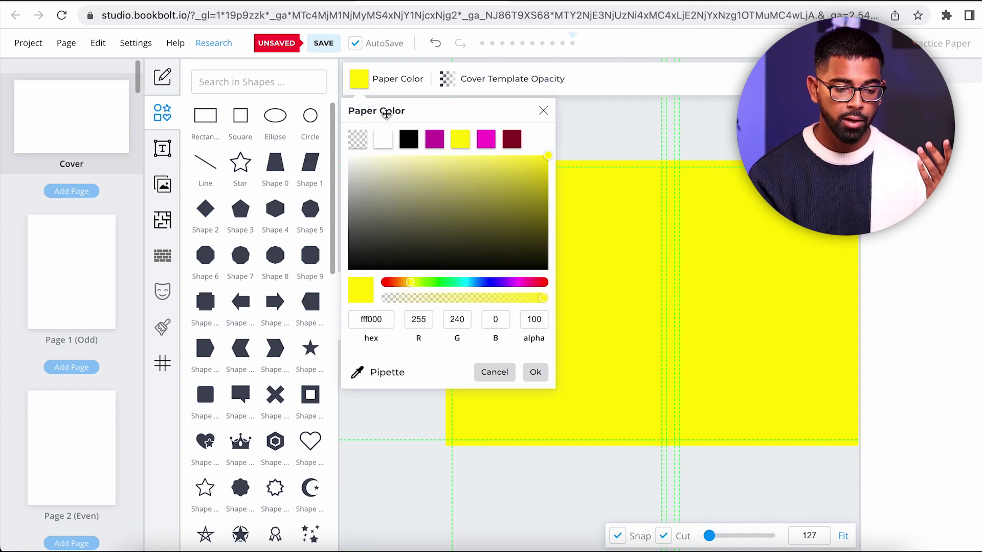
pyautogui.click(363, 146)
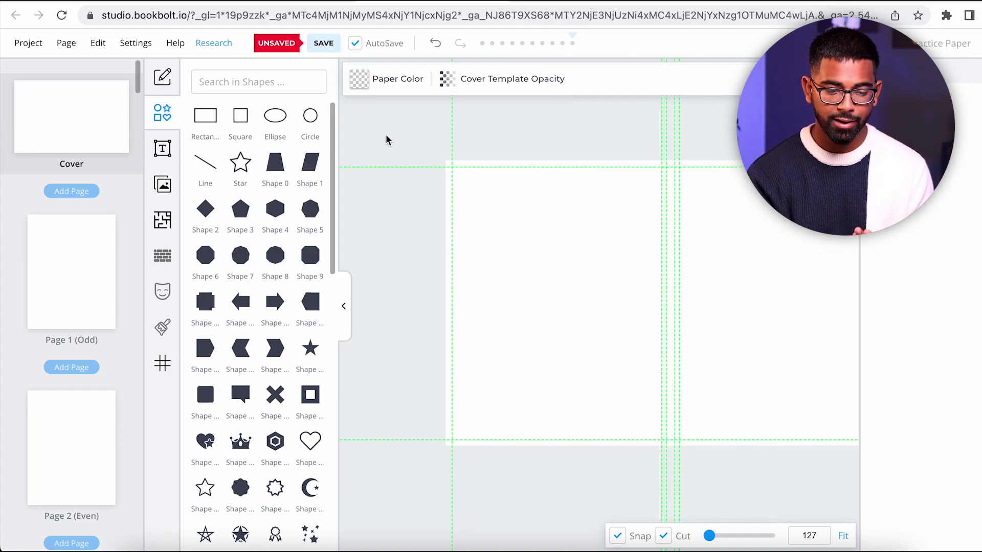
pyautogui.click(343, 309)
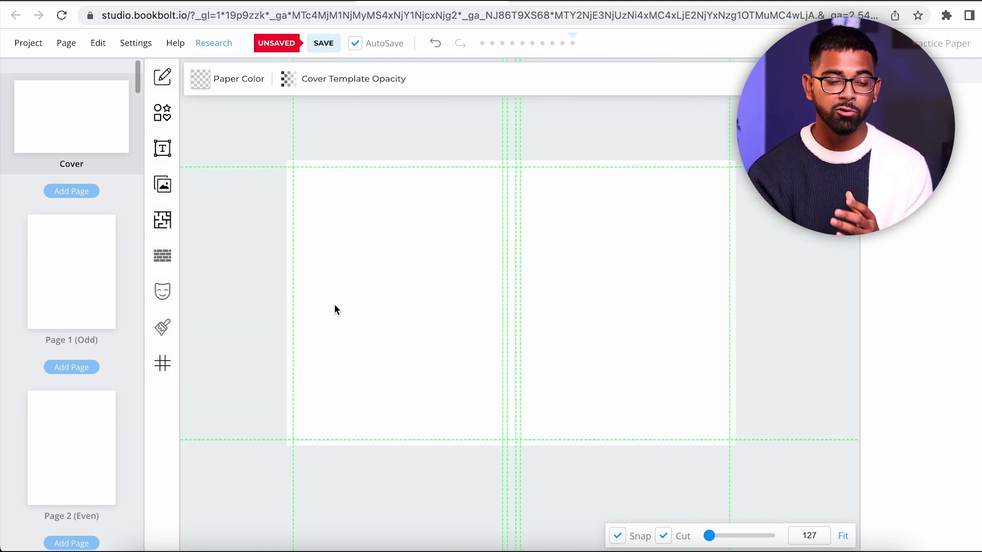
# Add a Heading text to the upper part of the front cover and fit the whole cover in view
pyautogui.click(162, 148)
pyautogui.click(275, 96)
pyautogui.moveTo(697, 310); pyautogui.dragTo(773, 215)
pyautogui.click(843, 536)
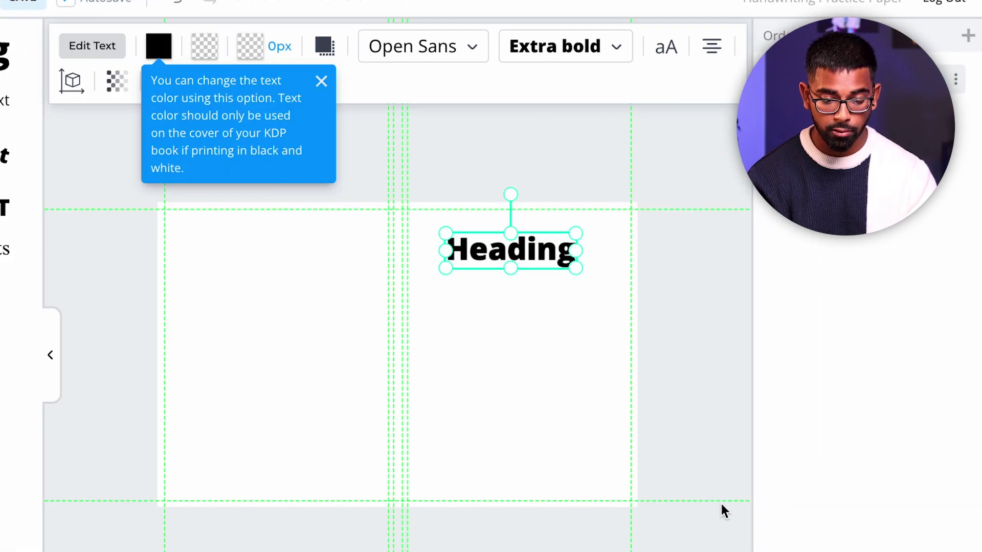
# Replace the heading text with "HANDWRITING PRACTICE PAPER"
pyautogui.doubleClick(540, 258)
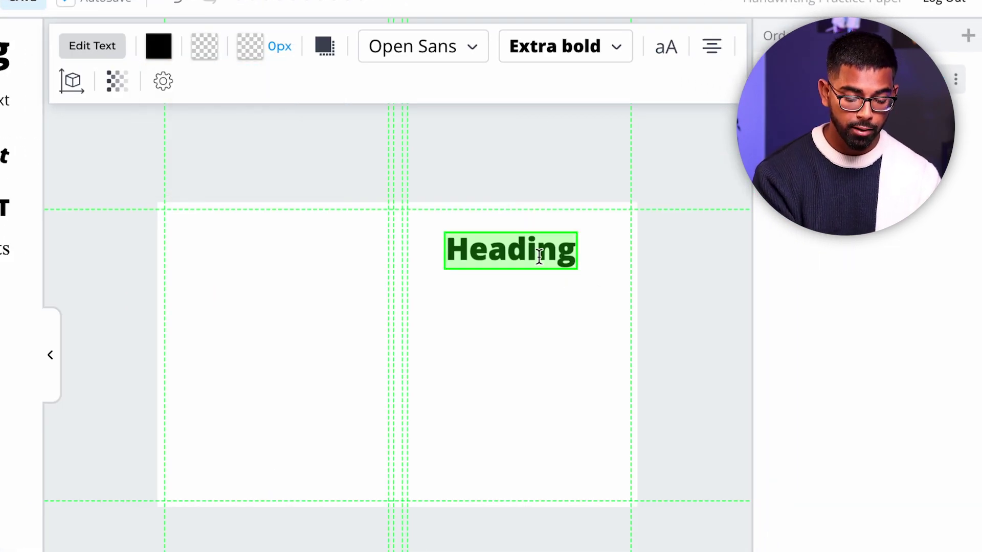
pyautogui.write('HANDR')
pyautogui.press('BackSpace')
pyautogui.write('WRITING PRAC')
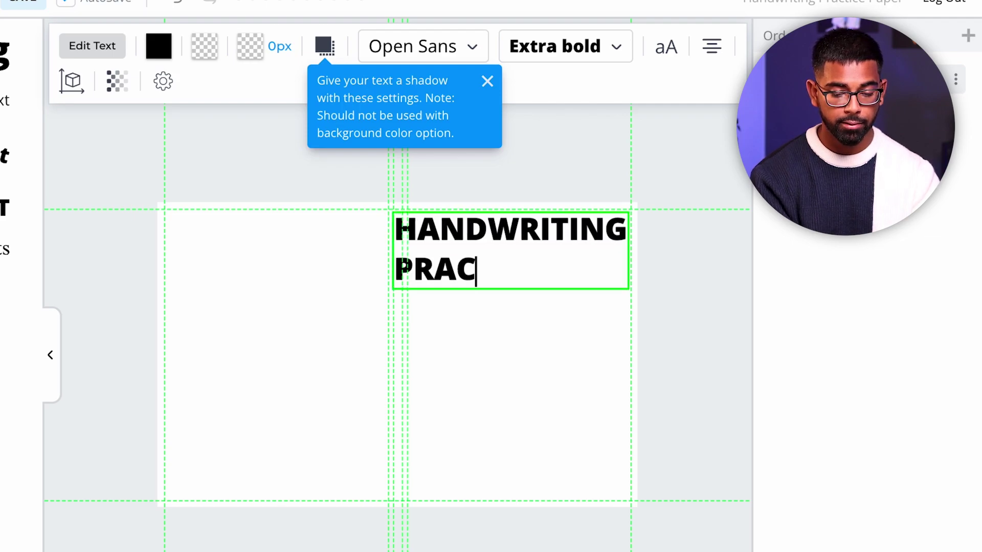
pyautogui.write('TICE PAP')
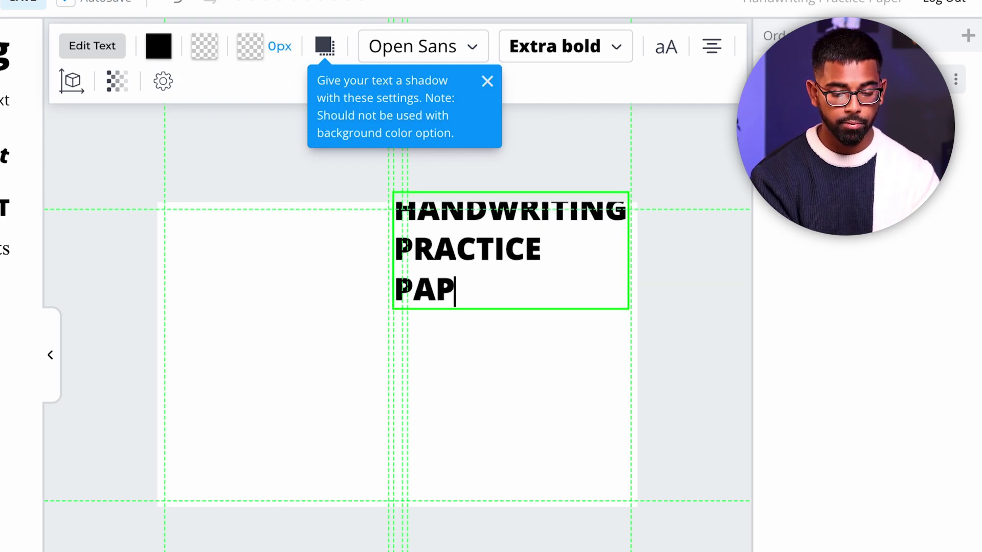
pyautogui.write('ER')
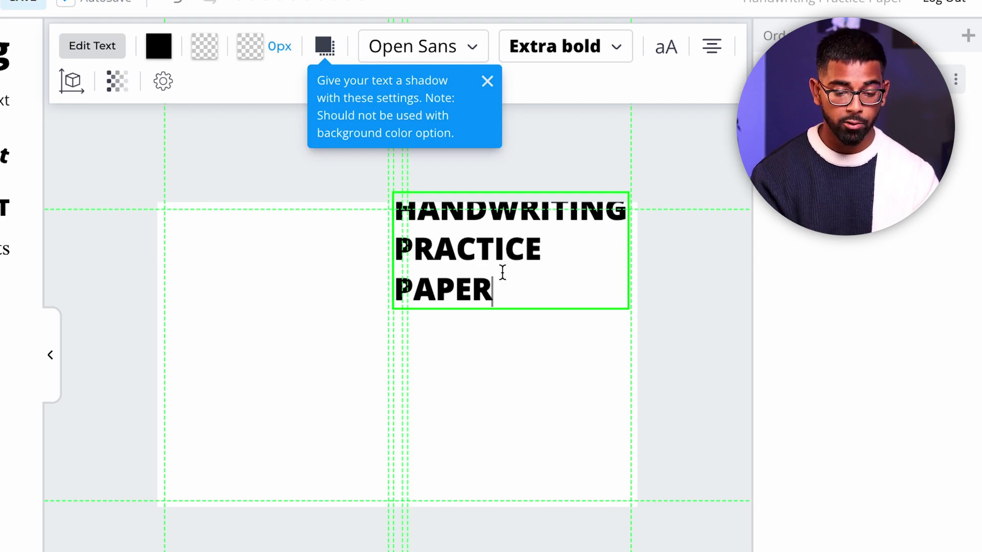
# Set the whole title in the Architects Daughter font and center-align its lines
pyautogui.moveTo(502, 274); pyautogui.dragTo(357, 178)
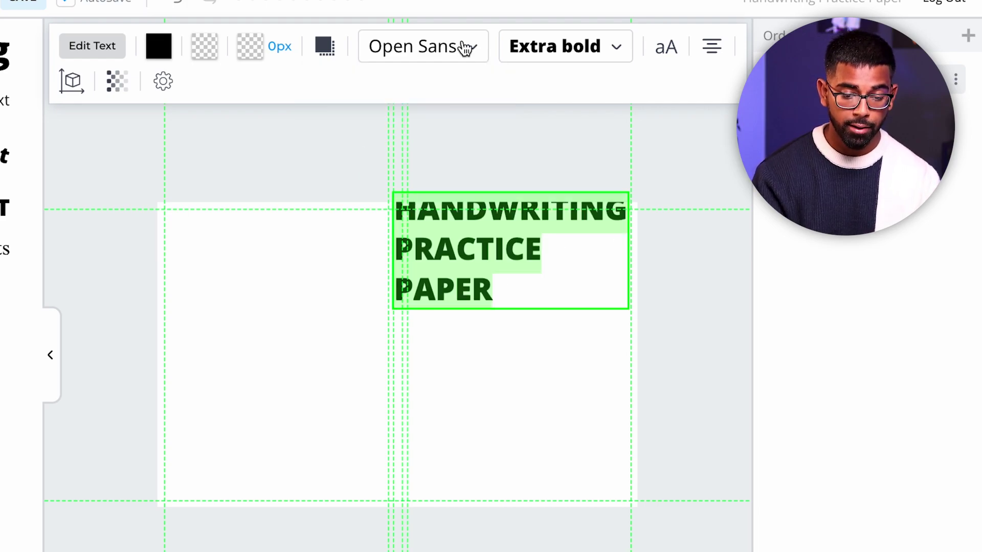
pyautogui.click(445, 47)
pyautogui.scroll(-10, 462, 432)
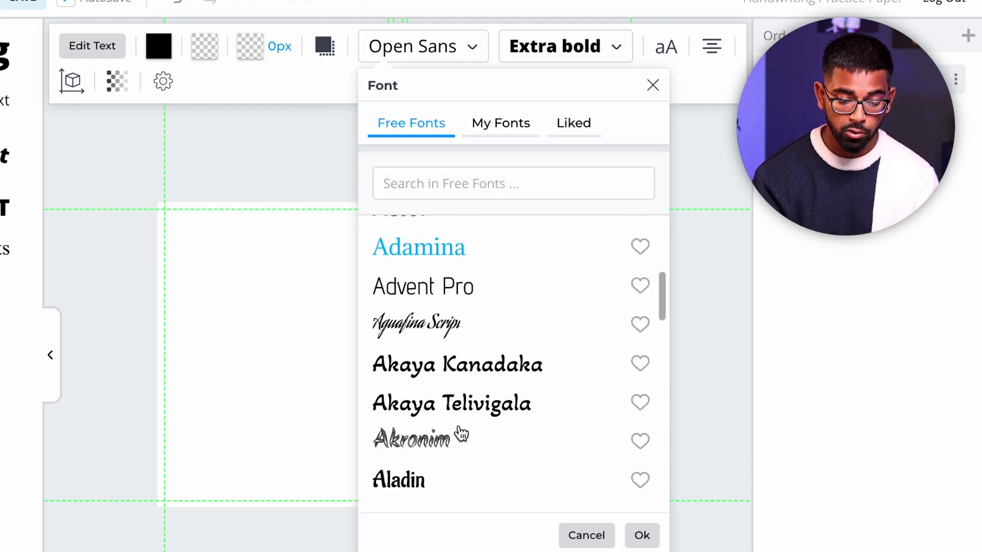
pyautogui.click(471, 186)
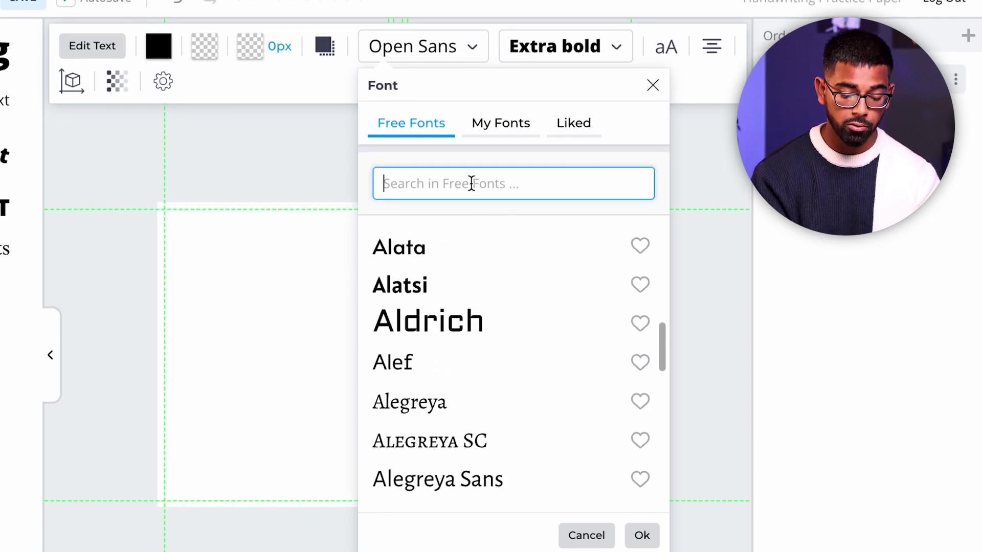
pyautogui.write('ARC')
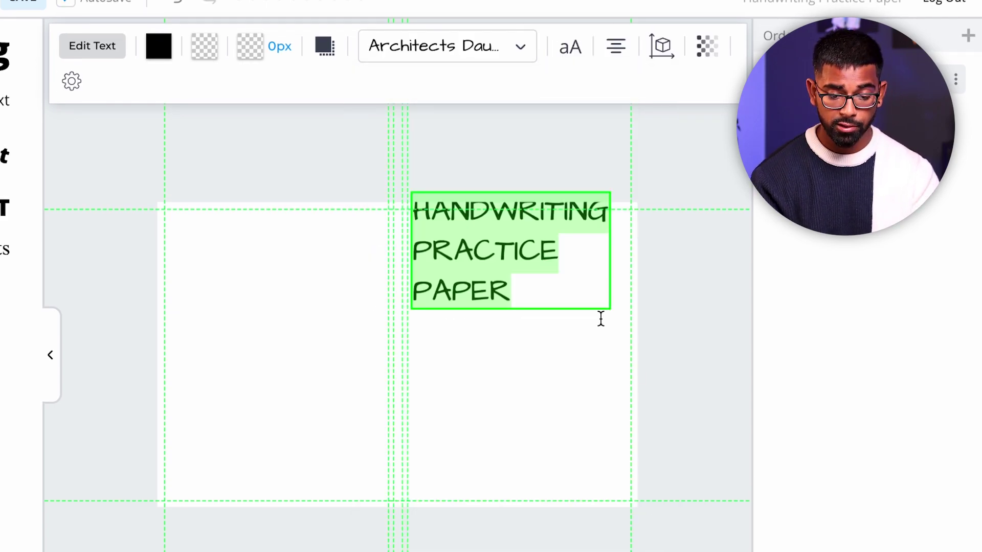
pyautogui.click(616, 46)
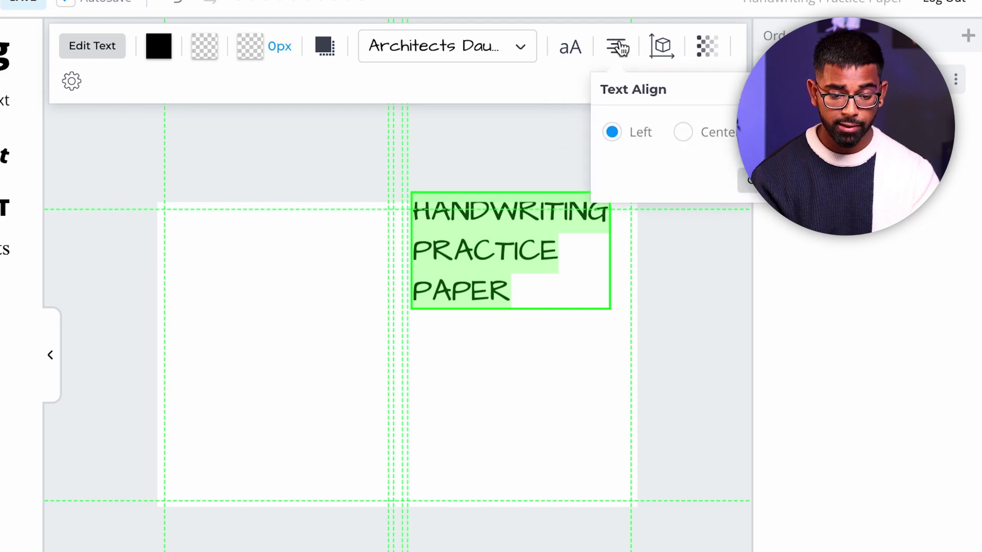
pyautogui.click(712, 133)
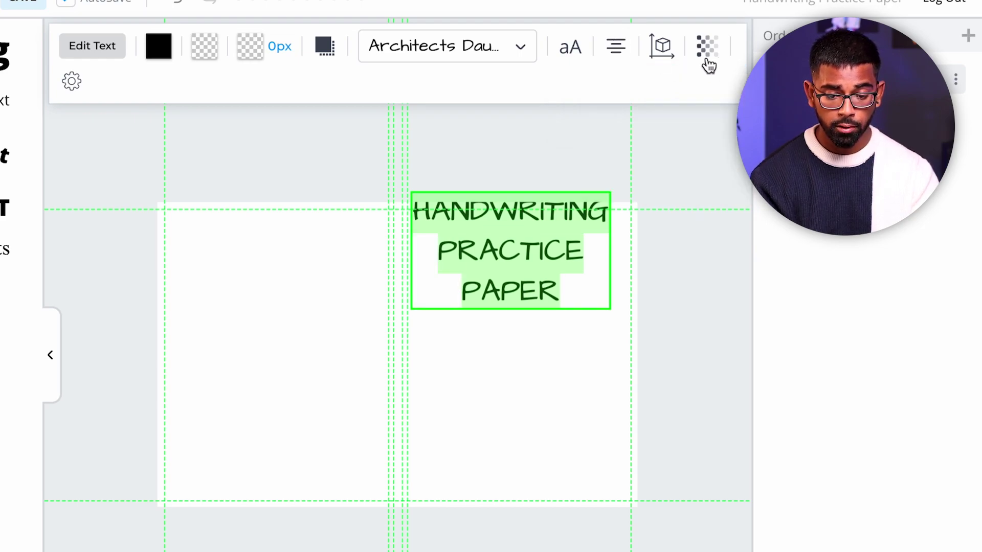
# Try a line height of 87 and a character spacing of 50 on the title text
pyautogui.click(663, 48)
pyautogui.click(663, 49)
pyautogui.click(565, 44)
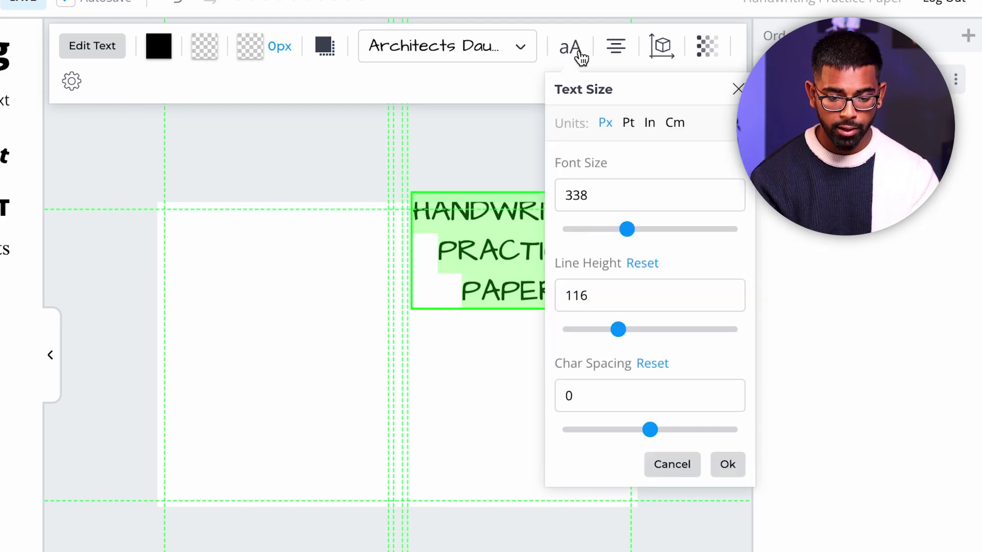
pyautogui.moveTo(622, 329); pyautogui.dragTo(599, 329)
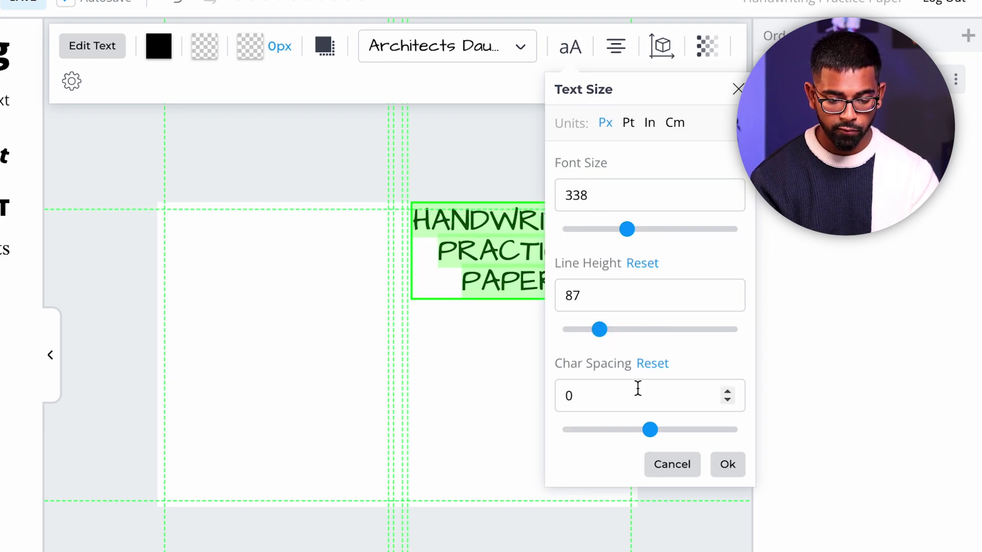
pyautogui.moveTo(650, 430); pyautogui.dragTo(665, 407)
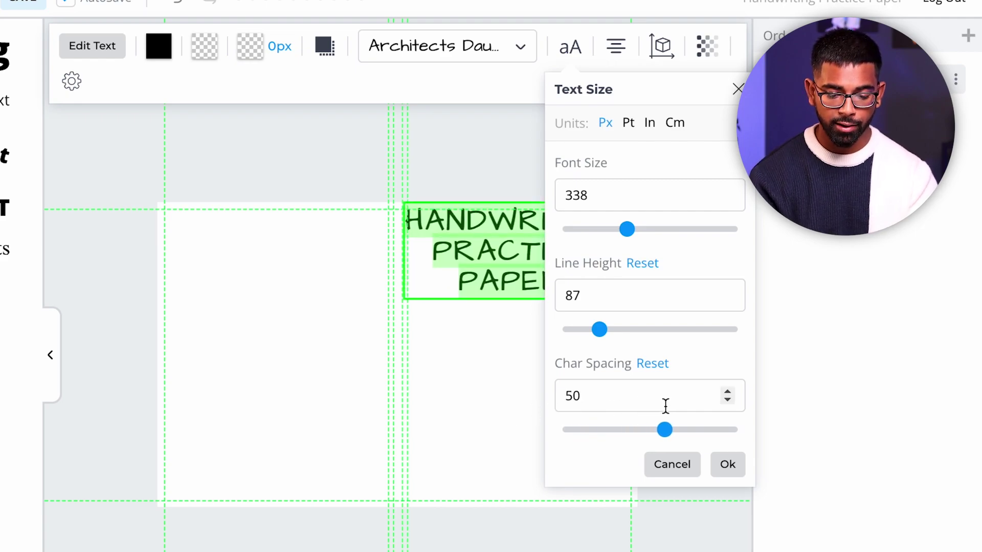
pyautogui.click(680, 463)
# Move the title down so it sits below the upper margin guide of the front cover
pyautogui.click(314, 227)
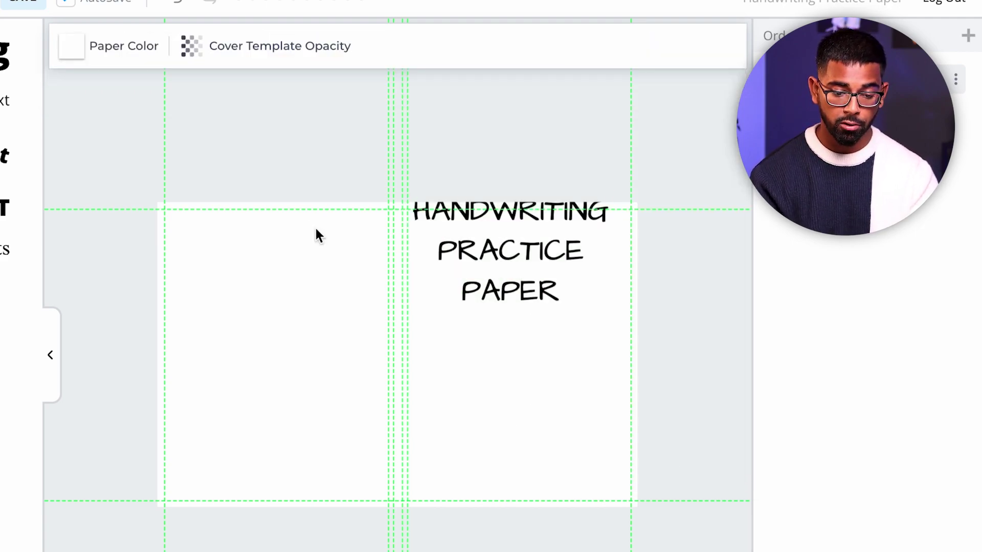
pyautogui.moveTo(478, 259); pyautogui.dragTo(474, 289)
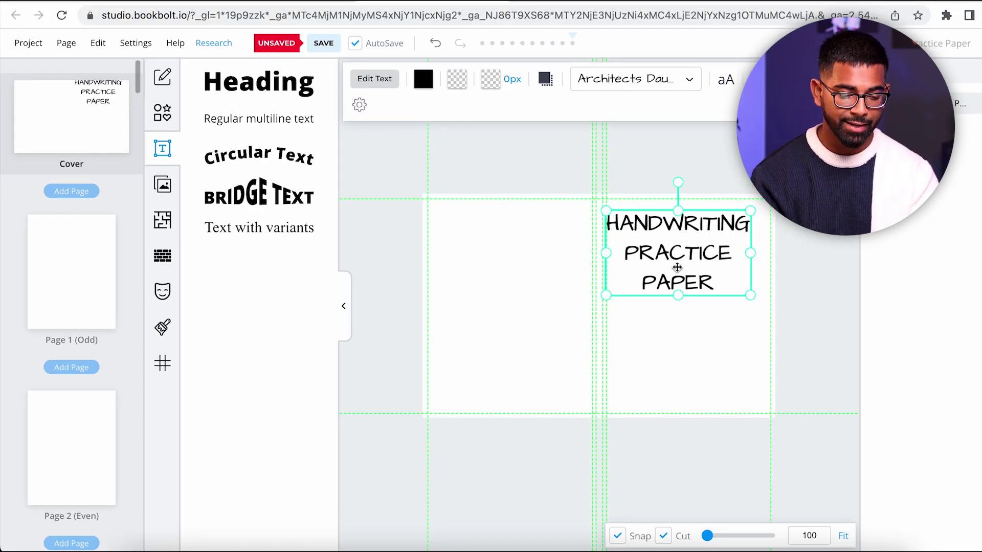
pyautogui.moveTo(678, 267); pyautogui.dragTo(677, 271)
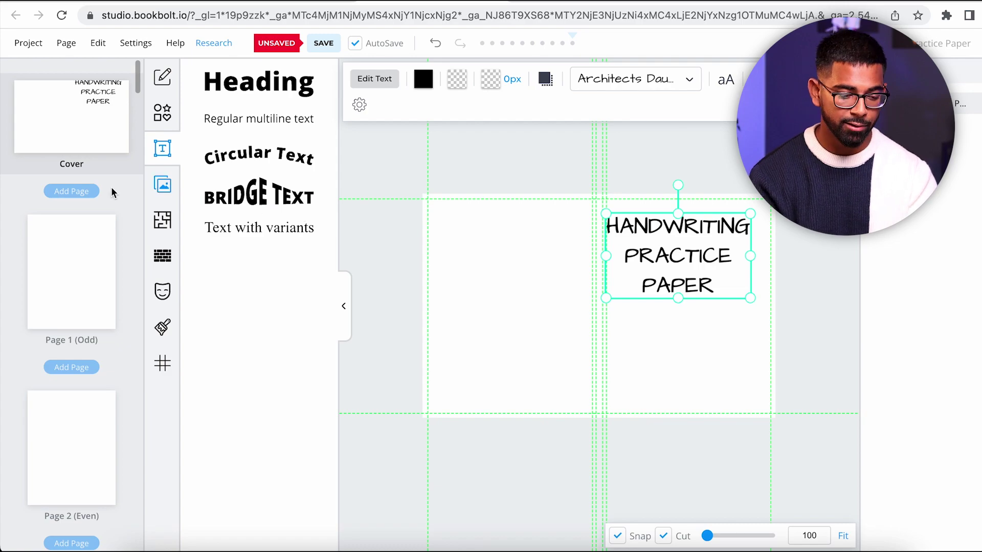
# Search Pixabay for "BACKGROUND" and add the black chalkboard image to the cover
pyautogui.click(163, 185)
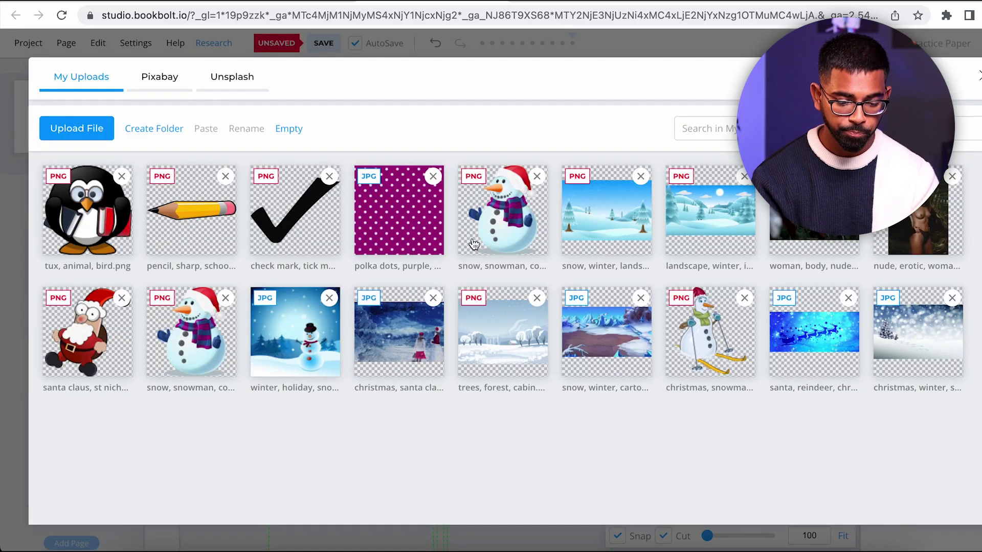
pyautogui.click(167, 78)
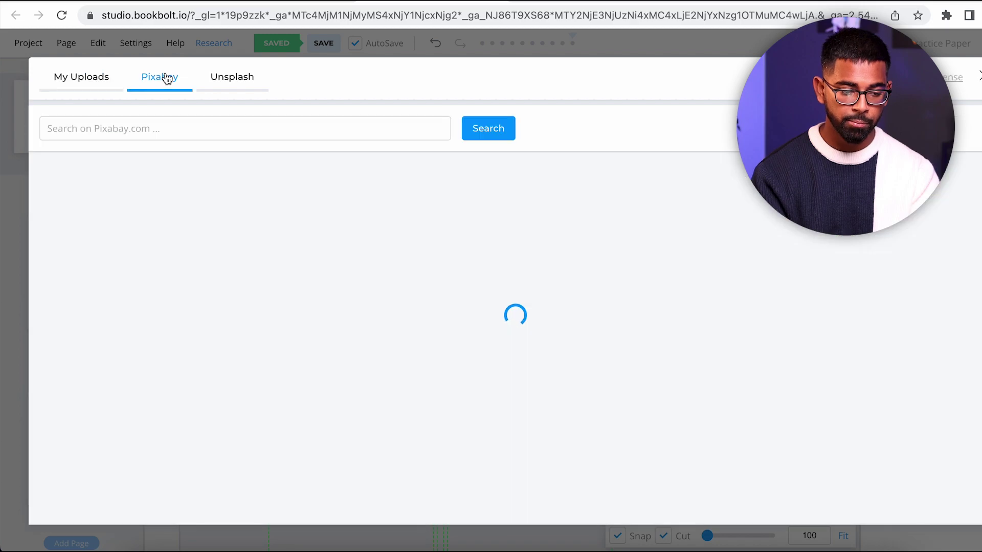
pyautogui.click(158, 129)
pyautogui.write('BACKGROUND')
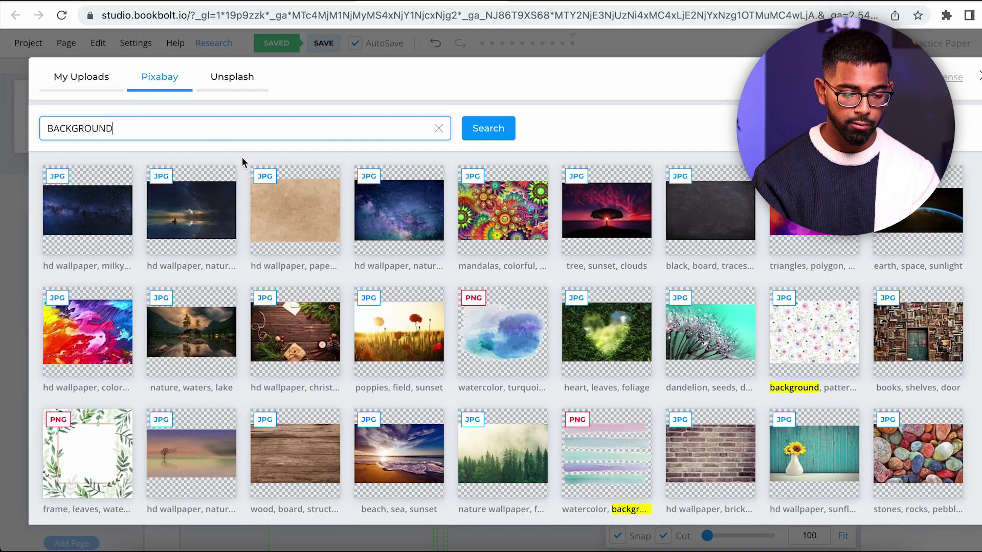
pyautogui.click(688, 220)
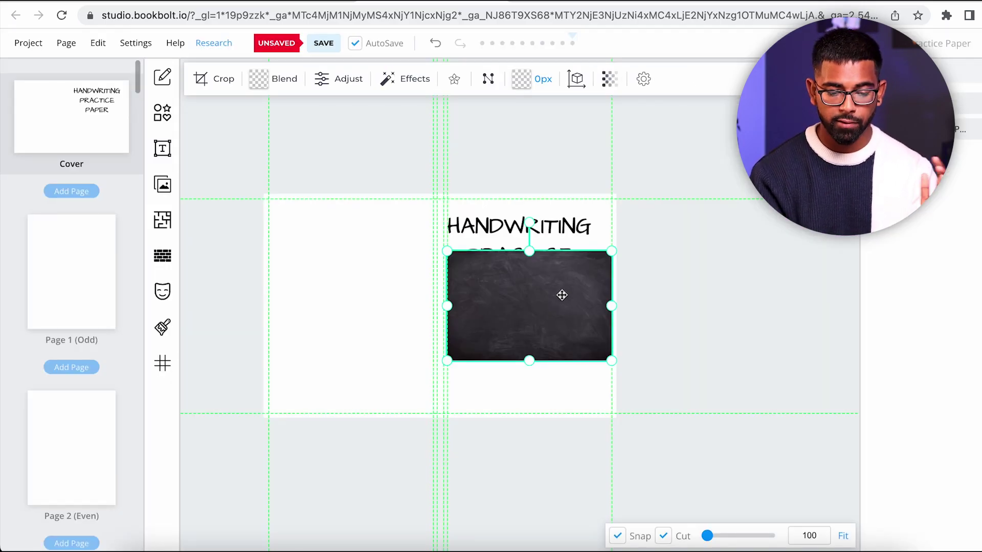
# Position and enlarge the chalkboard image to fill the front cover, and send it behind the title text
pyautogui.moveTo(562, 295); pyautogui.dragTo(547, 239)
pyautogui.moveTo(602, 304); pyautogui.dragTo(689, 461)
pyautogui.moveTo(713, 472); pyautogui.dragTo(688, 425)
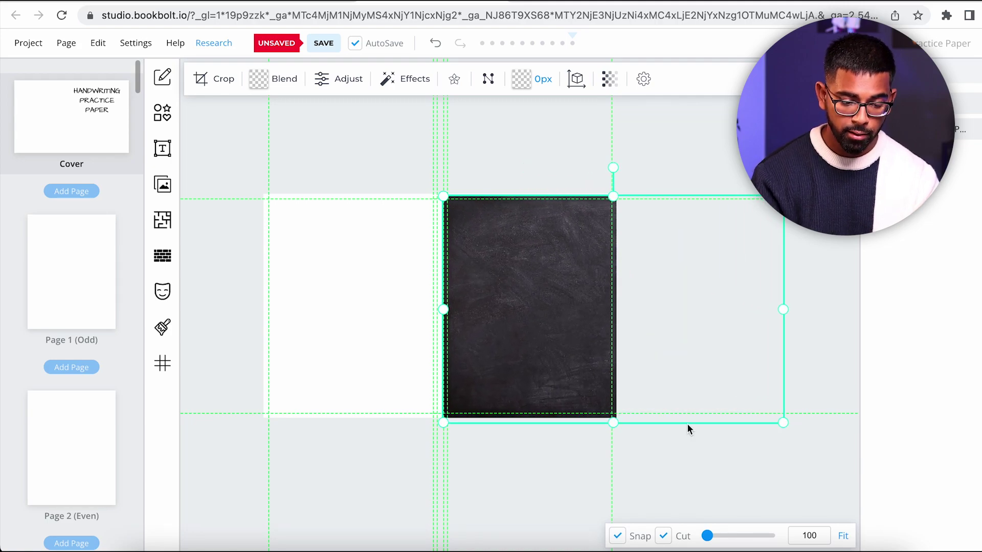
pyautogui.rightClick(511, 275)
pyautogui.click(585, 271)
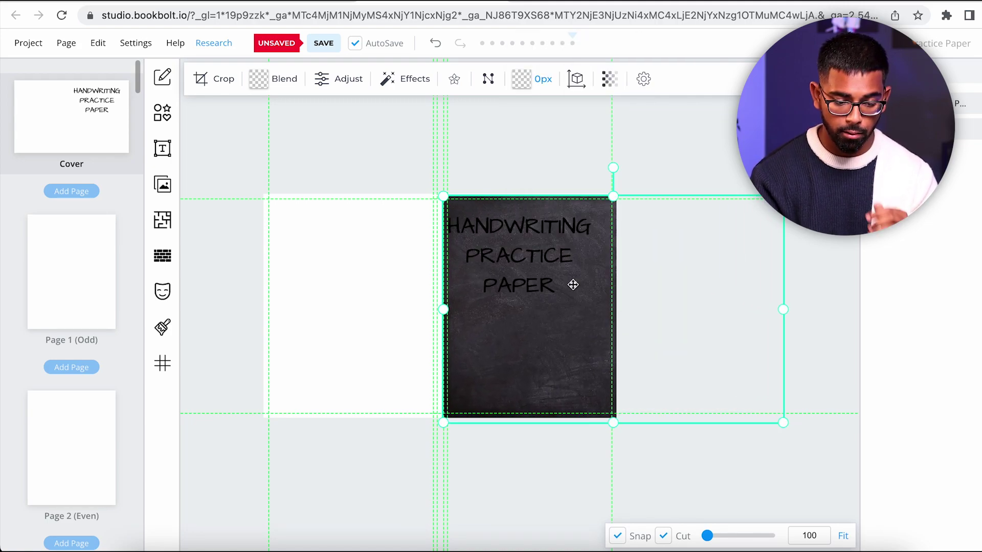
# Change the title text color to white
pyautogui.click(522, 234)
pyautogui.click(264, 80)
pyautogui.click(307, 137)
pyautogui.click(307, 138)
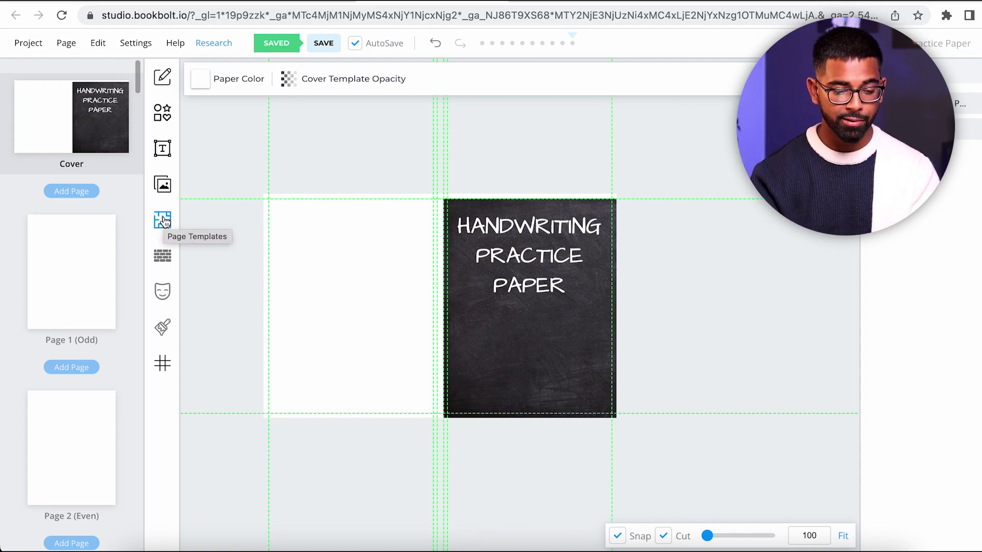
pyautogui.scroll(-15, 81, 289)
pyautogui.scroll(14, 83, 290)
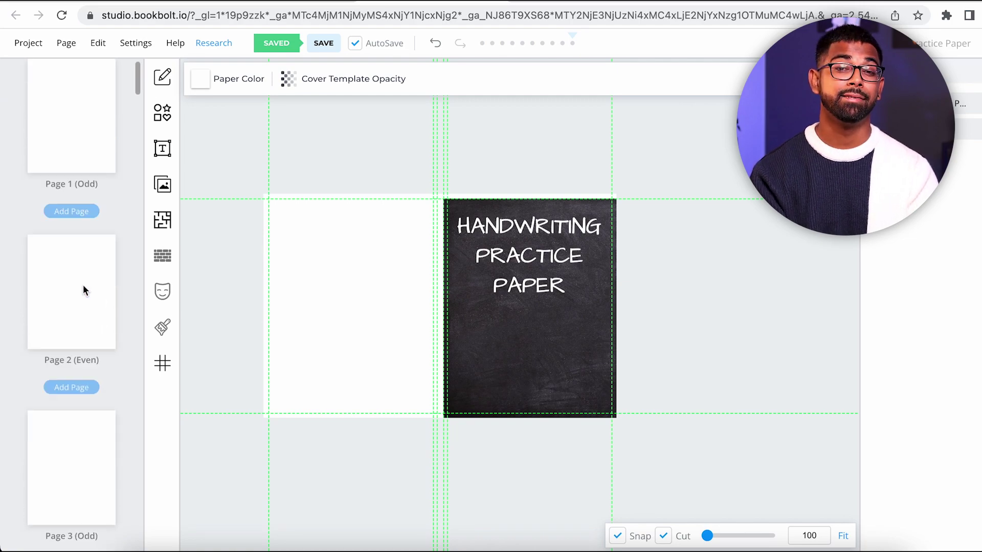
pyautogui.scroll(2, 82, 290)
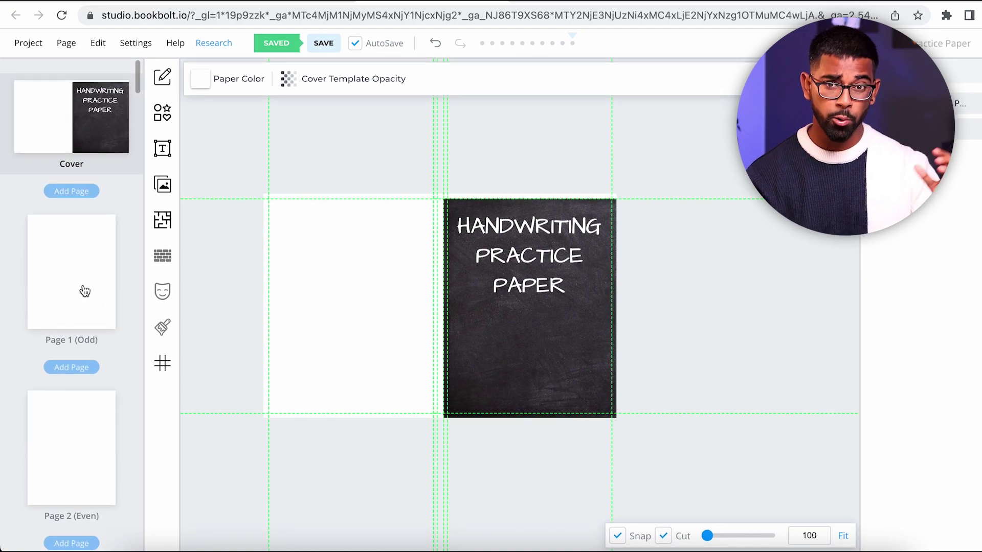
# Search the interior templates library for "HAND" and choose the Wide Hand Written Paper variant of Hand Writing Paper
pyautogui.click(162, 221)
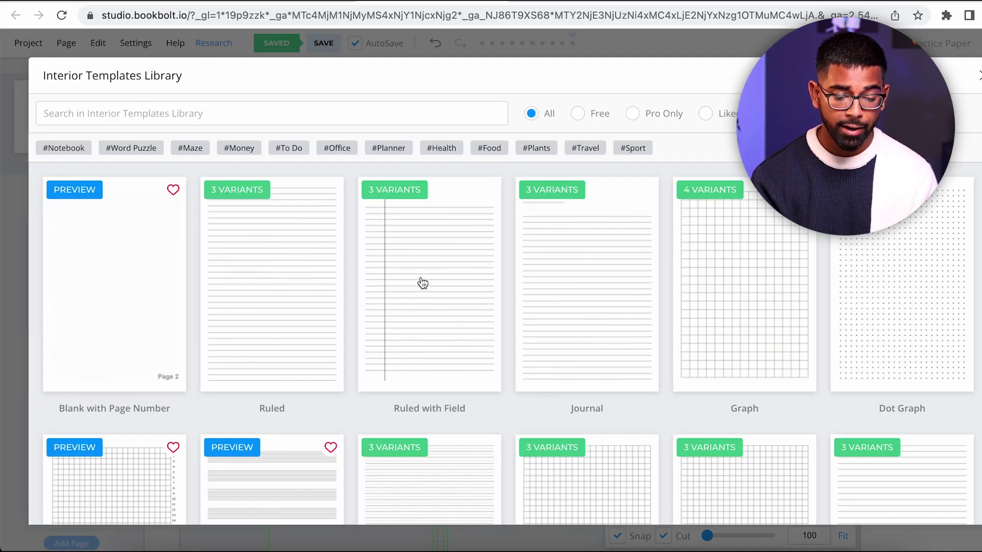
pyautogui.scroll(-15, 423, 282)
pyautogui.scroll(-4, 422, 283)
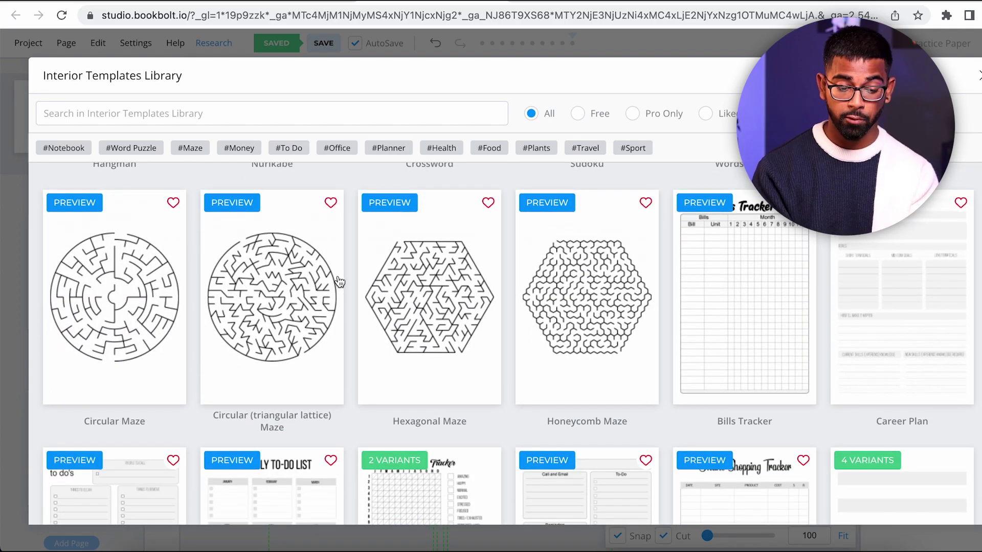
pyautogui.scroll(-5, 310, 296)
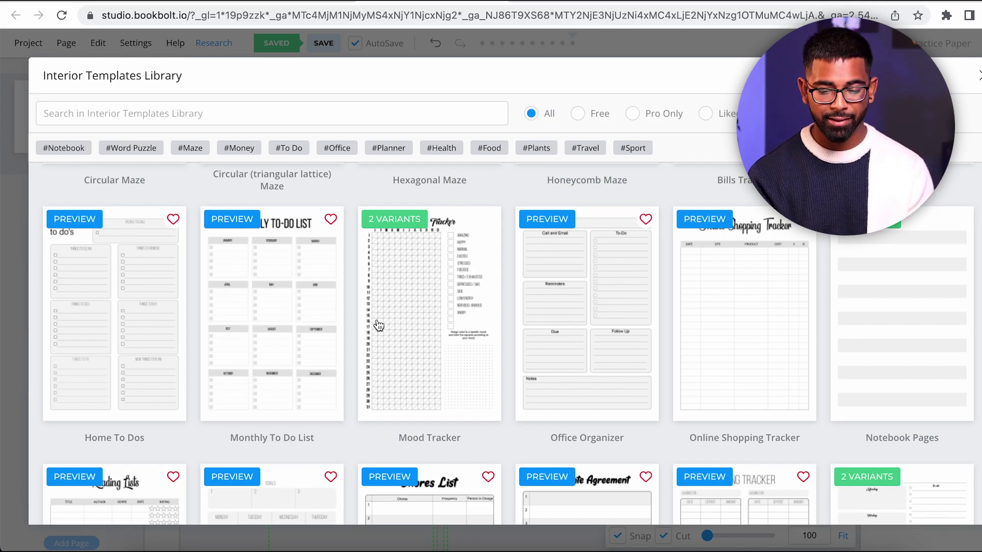
pyautogui.scroll(10, 378, 326)
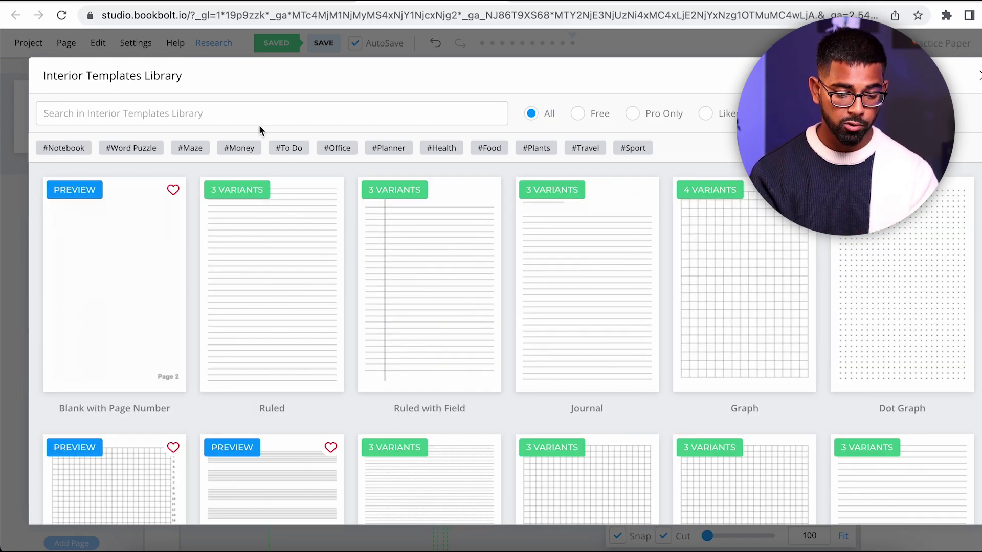
pyautogui.click(269, 112)
pyautogui.write('HAND')
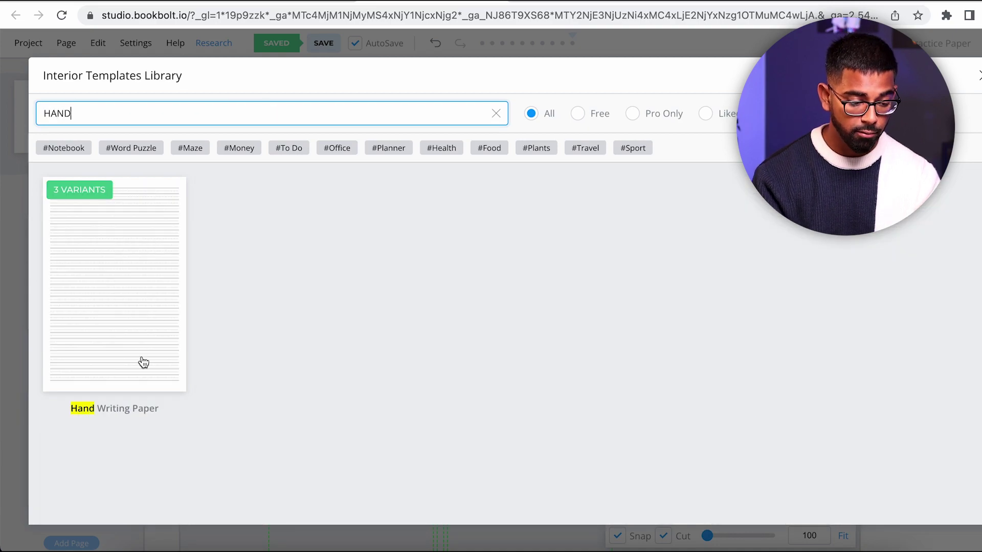
pyautogui.click(164, 377)
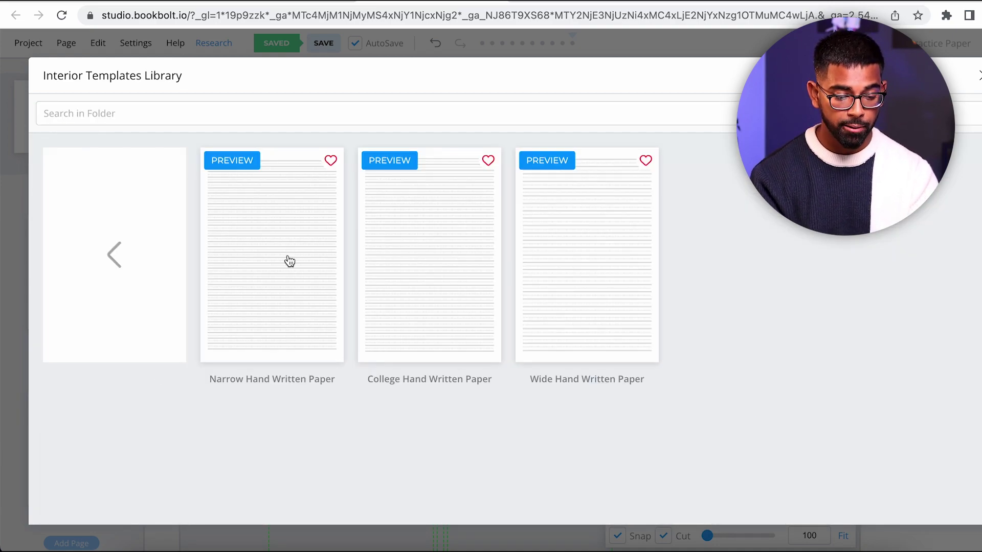
pyautogui.click(583, 291)
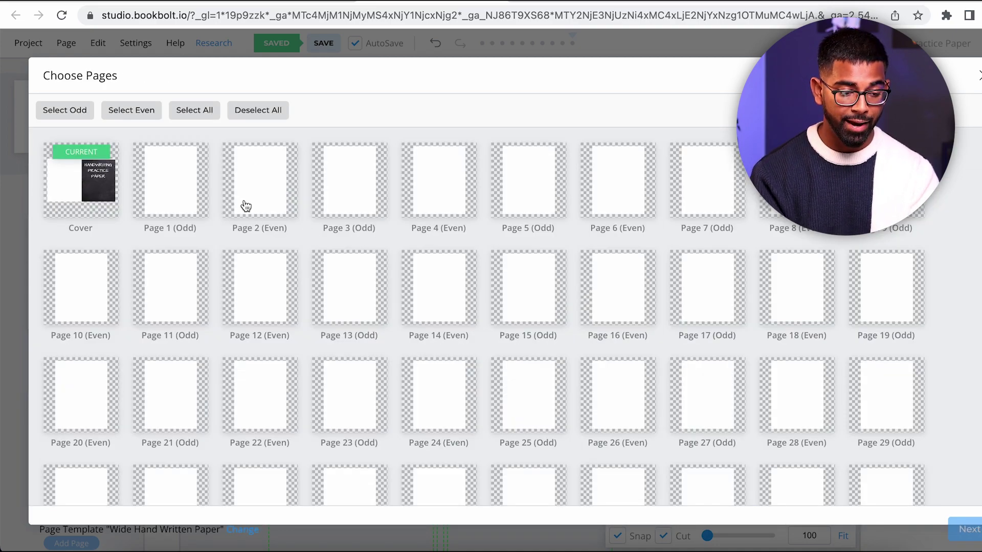
# Select all interior pages for the template, leaving out the cover, and continue to the template options
pyautogui.click(177, 118)
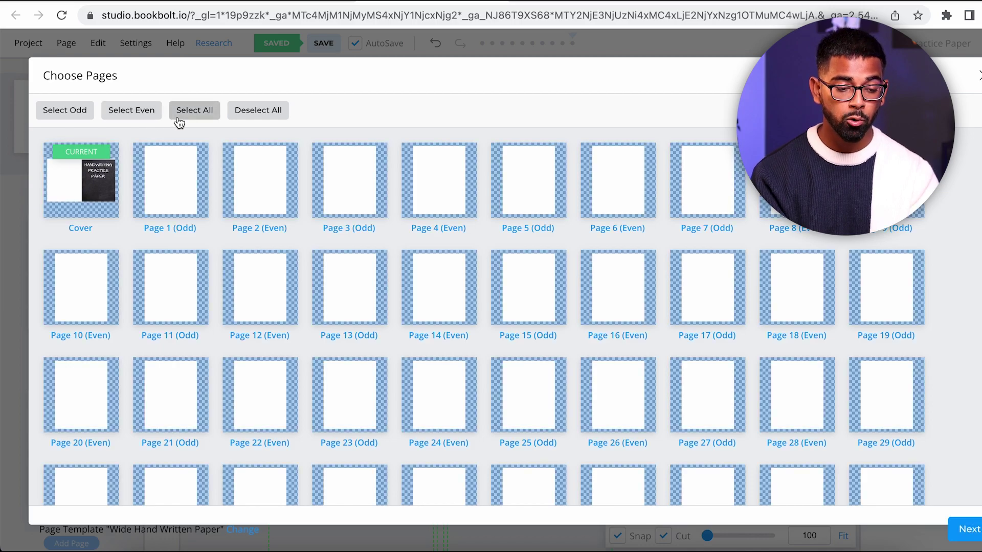
pyautogui.click(143, 117)
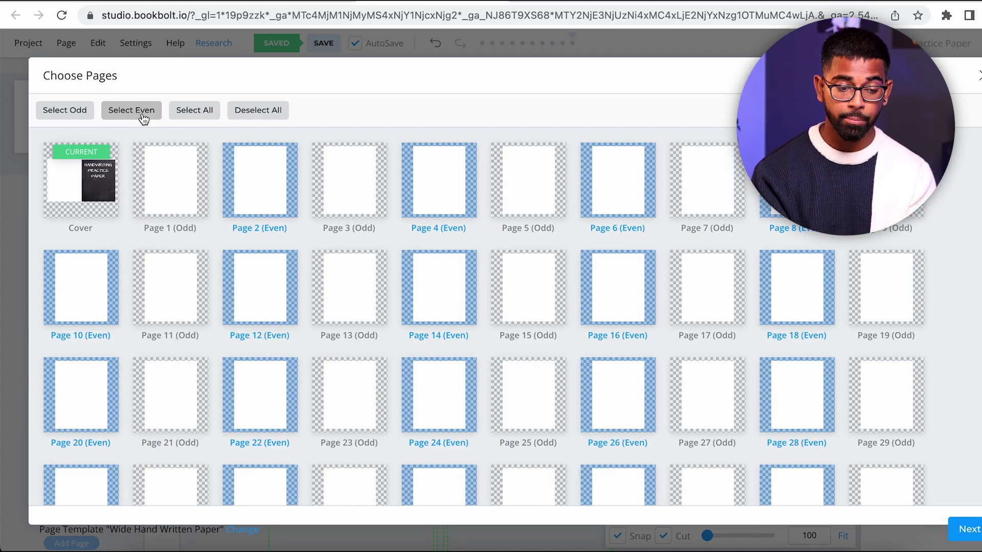
pyautogui.click(91, 115)
pyautogui.click(131, 115)
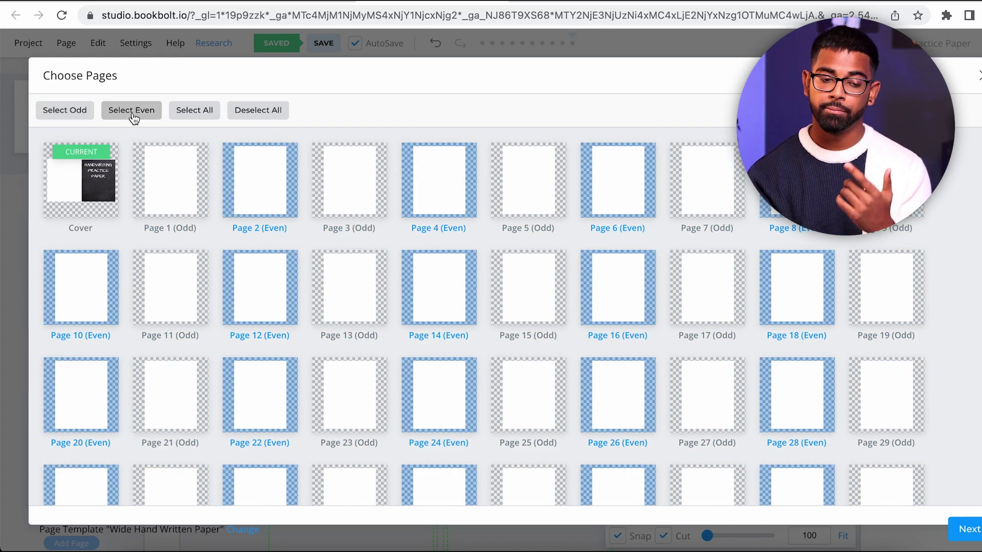
pyautogui.click(188, 115)
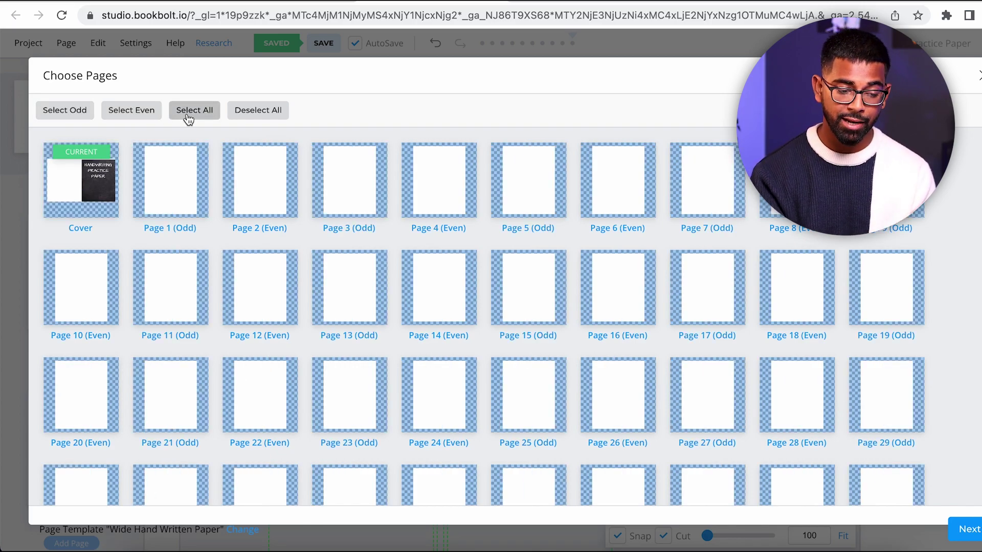
pyautogui.click(92, 189)
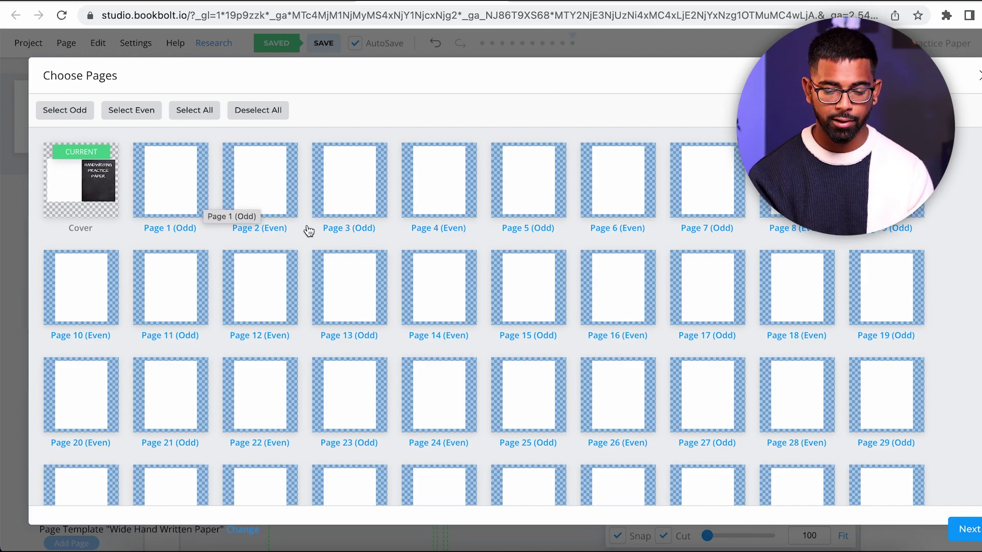
pyautogui.click(978, 535)
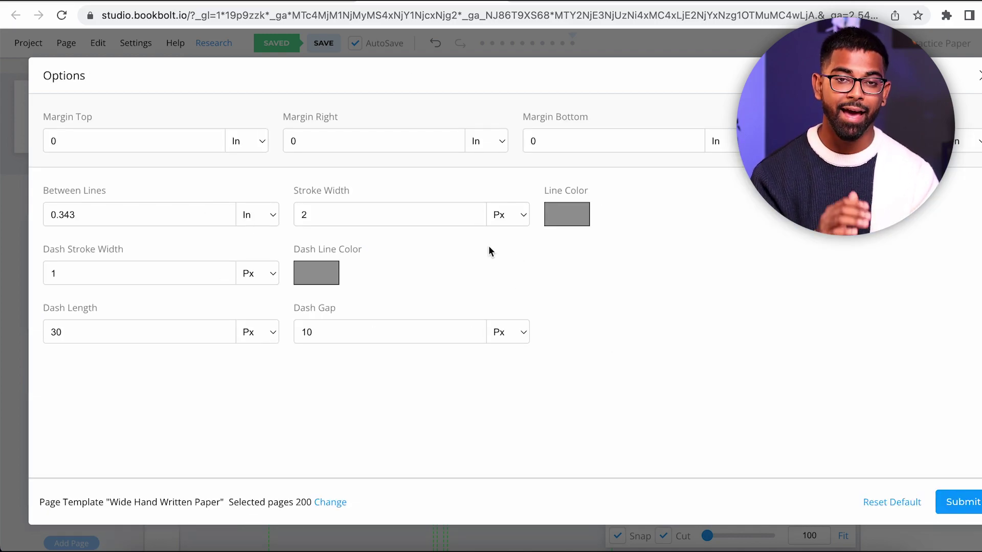
# Set the template's line color to black and its stroke width to 3 px
pyautogui.click(568, 220)
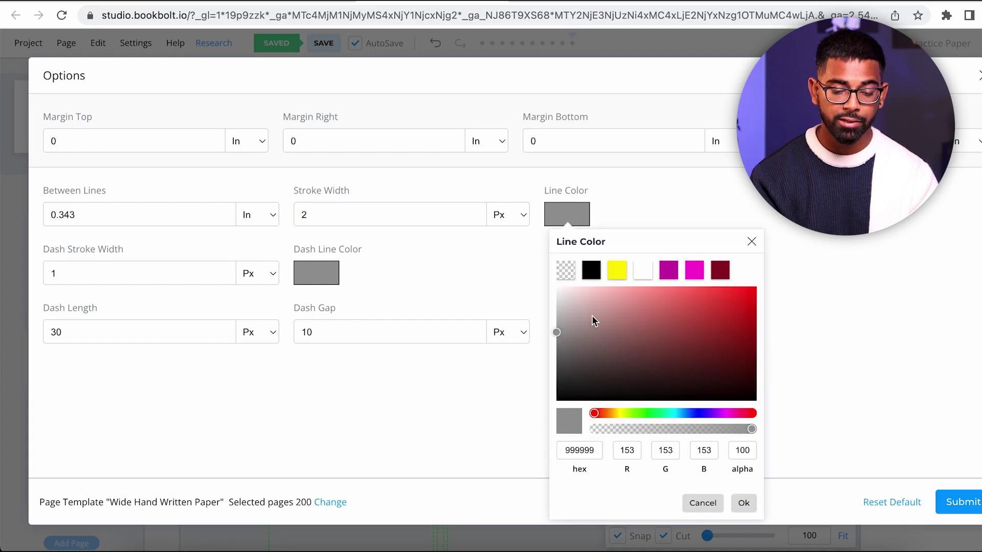
pyautogui.click(588, 274)
pyautogui.click(743, 502)
pyautogui.click(356, 214)
pyautogui.write('3')
# Set the spacing between lines to 0.6 in and apply the template to the selected pages
pyautogui.doubleClick(120, 213)
pyautogui.write('0')
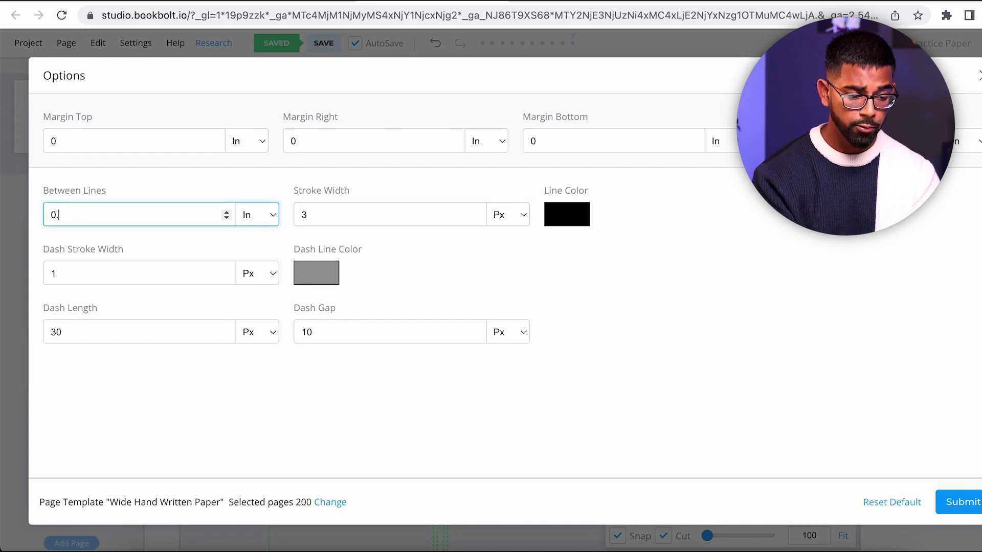
pyautogui.write('.6')
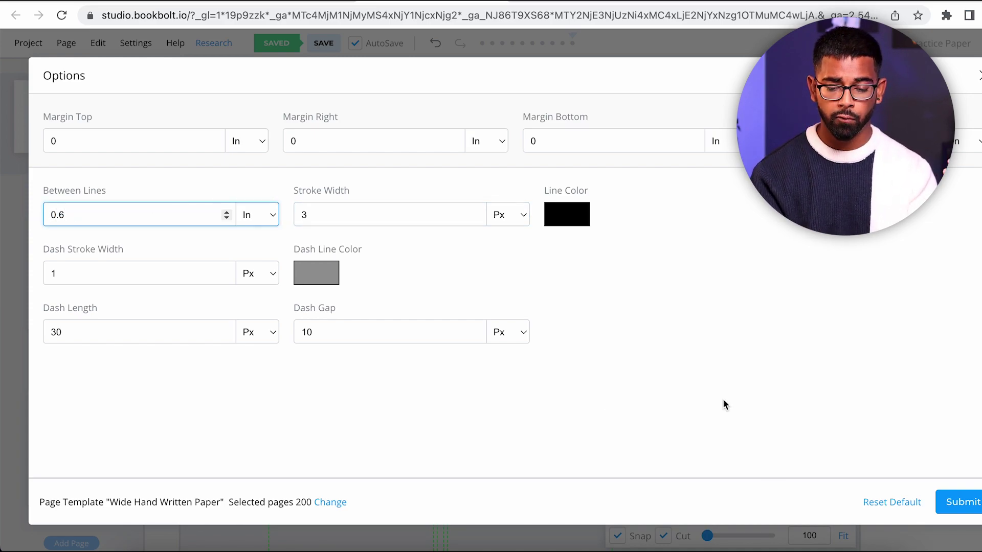
pyautogui.click(961, 502)
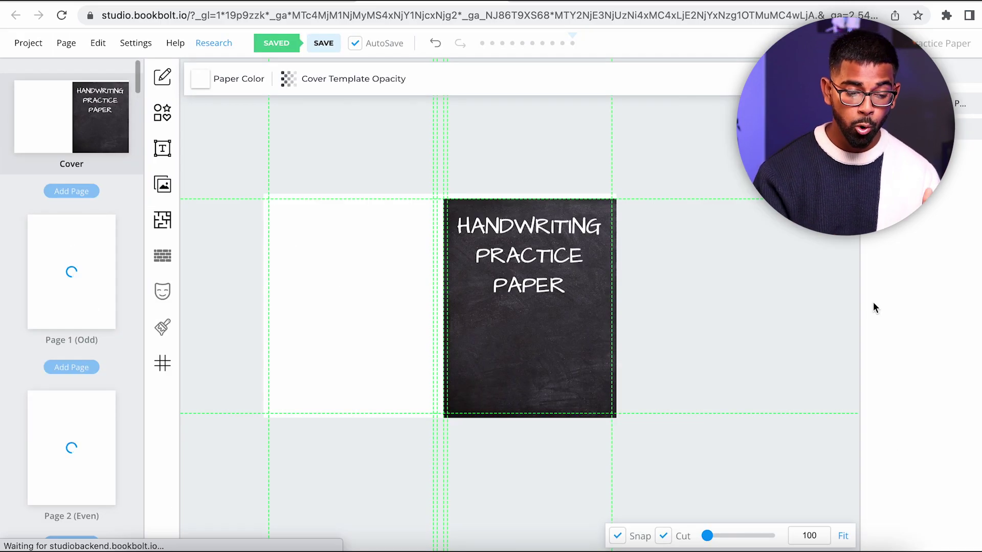
# Check the lined interior on pages 1 and 2 and look through the following page thumbnails
pyautogui.click(85, 269)
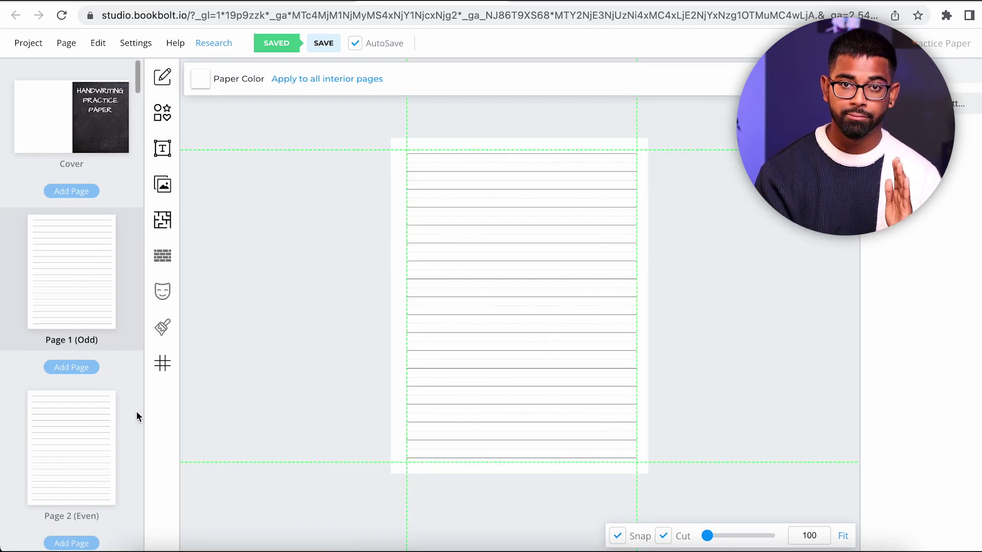
pyautogui.click(94, 484)
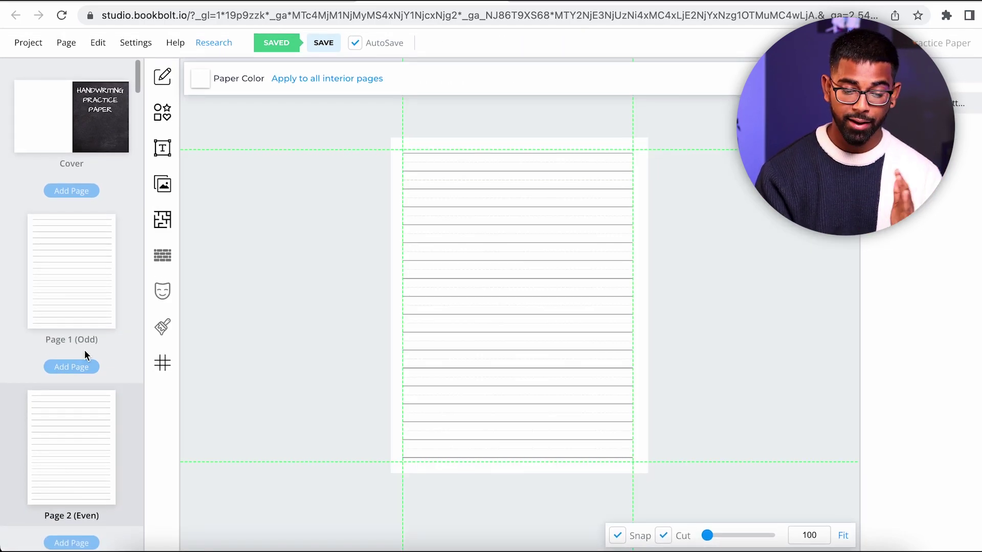
pyautogui.scroll(-10, 84, 350)
pyautogui.scroll(10, 84, 349)
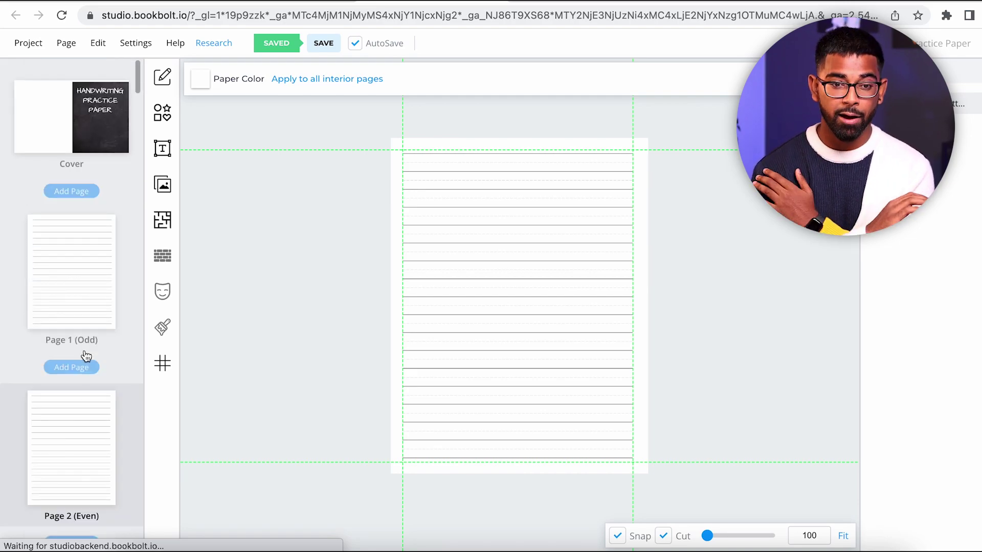
# Return to the cover and download the project in RGB
pyautogui.click(99, 148)
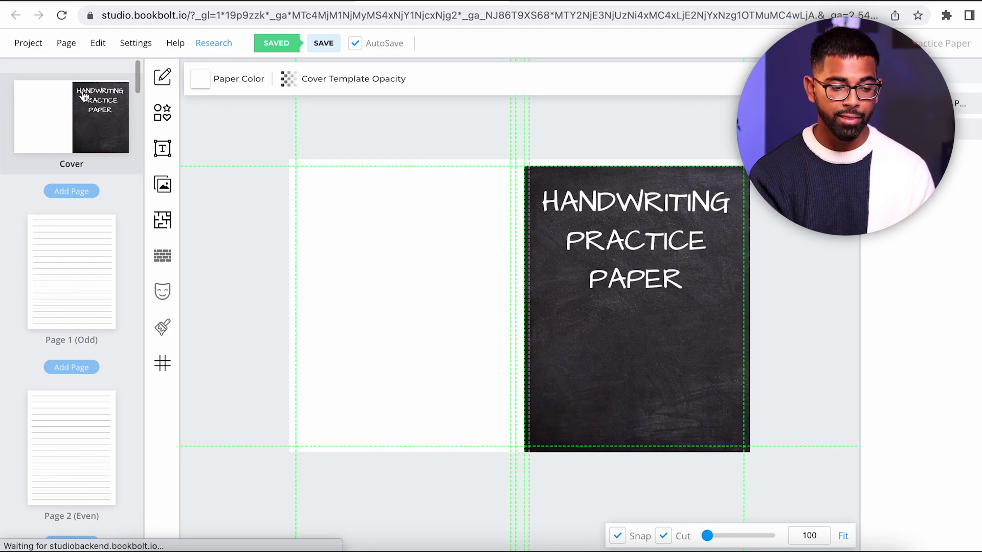
pyautogui.click(36, 45)
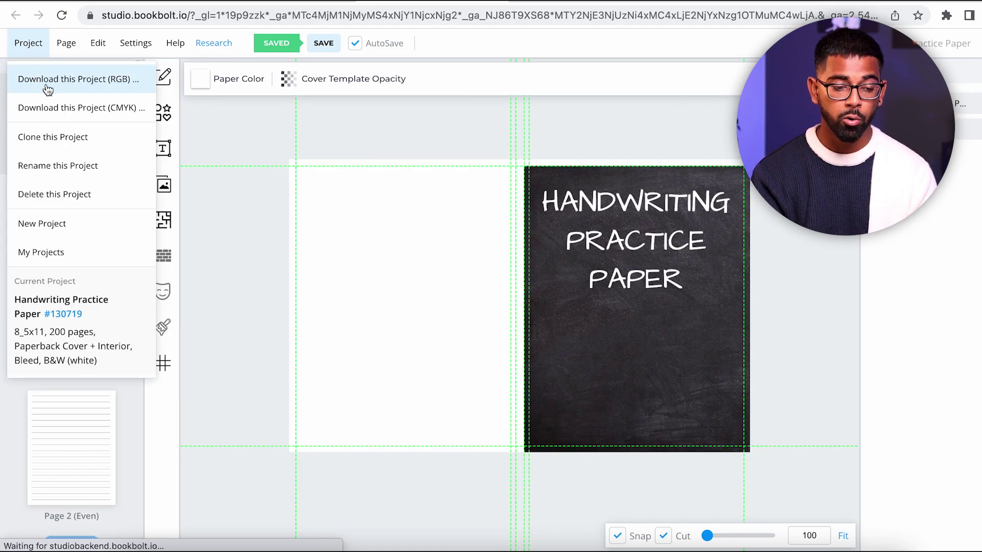
pyautogui.click(71, 85)
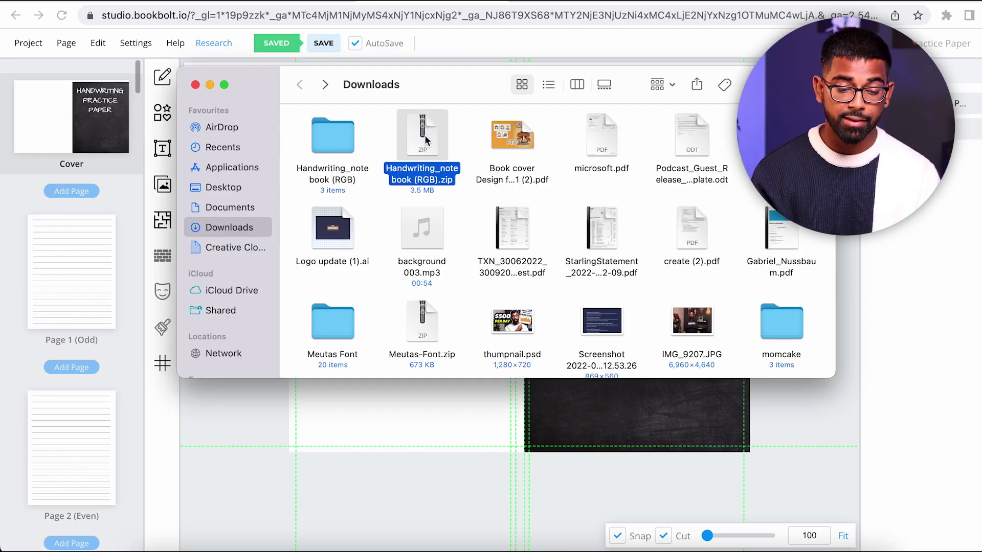
# In Finder, open the Handwriting_notebook (RGB) folder in Downloads and review its paperback cover PDF, interior PDF and sources folder
pyautogui.doubleClick(341, 139)
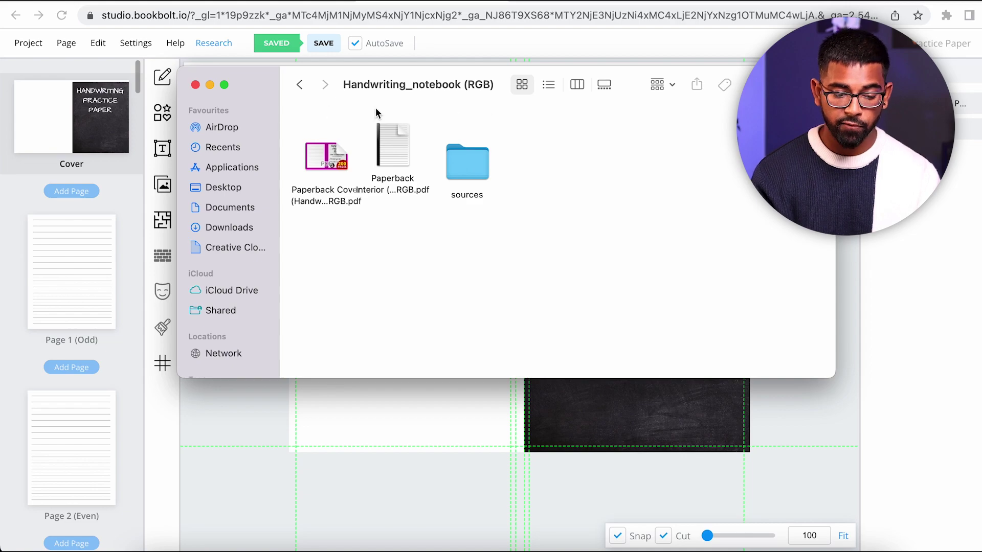
pyautogui.moveTo(508, 238); pyautogui.dragTo(299, 105)
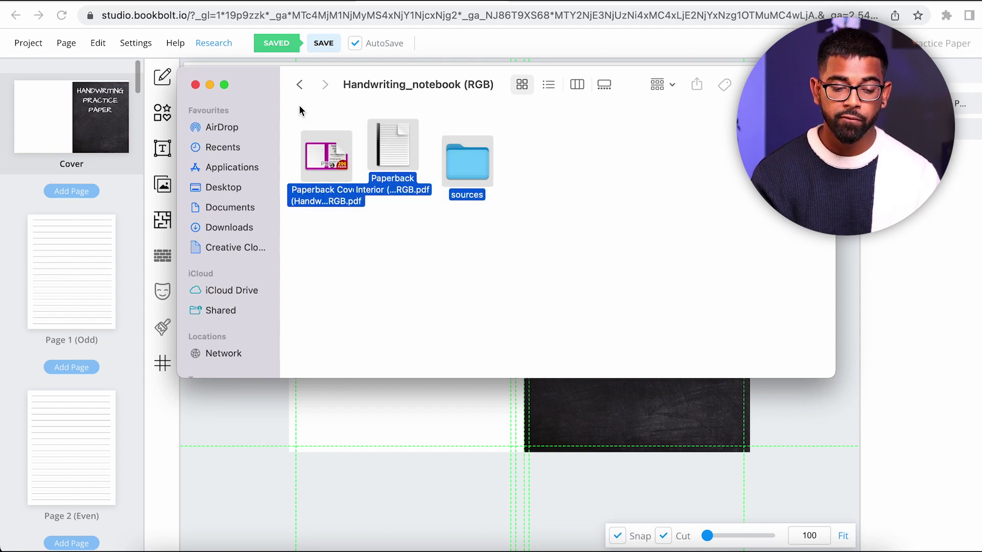
pyautogui.click(564, 288)
pyautogui.doubleClick(479, 173)
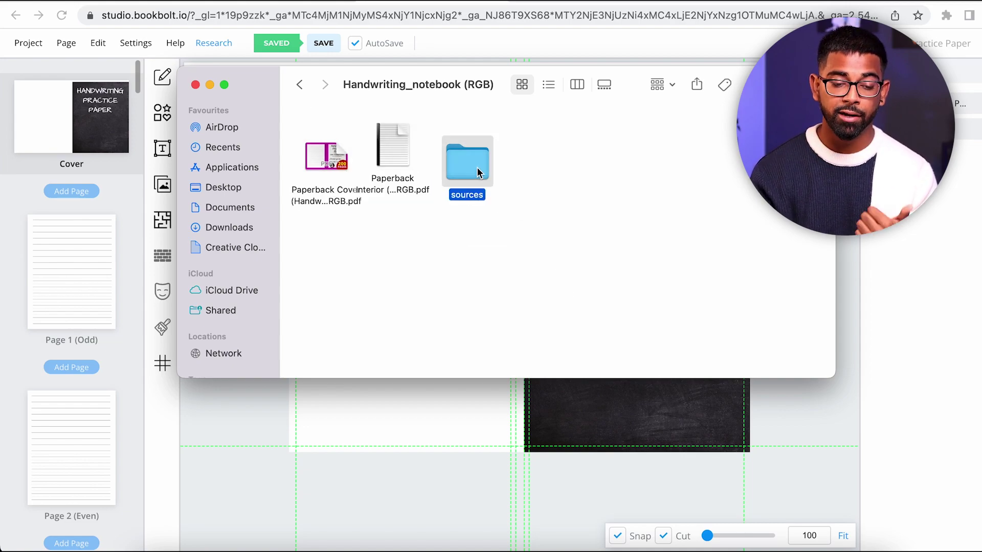
pyautogui.click(301, 85)
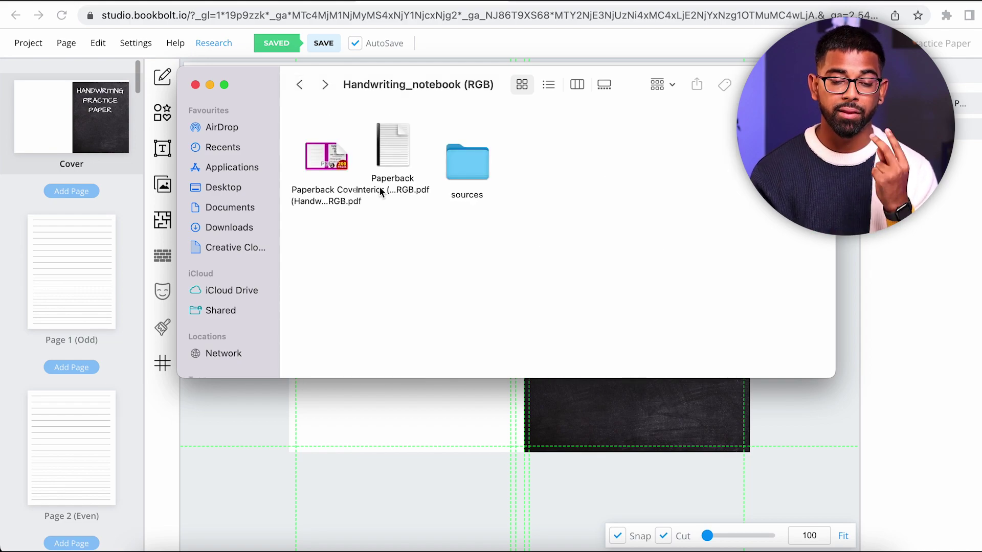
pyautogui.moveTo(403, 216); pyautogui.dragTo(395, 105)
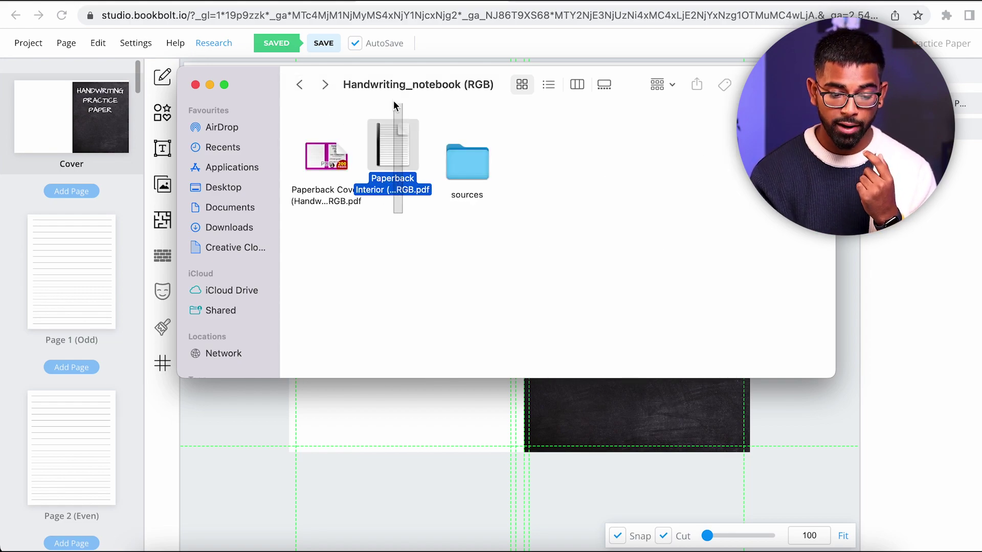
pyautogui.moveTo(323, 270); pyautogui.dragTo(323, 190)
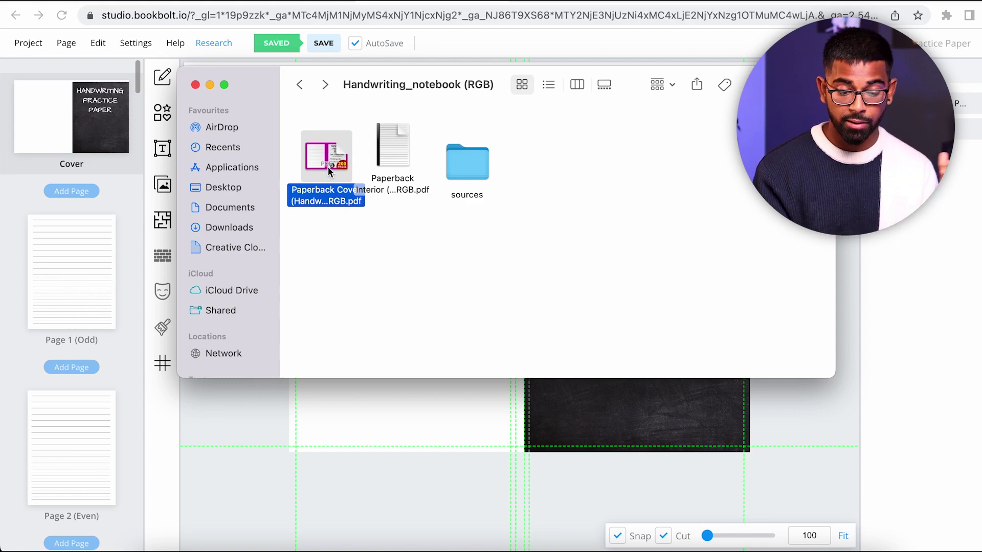
pyautogui.click(407, 131)
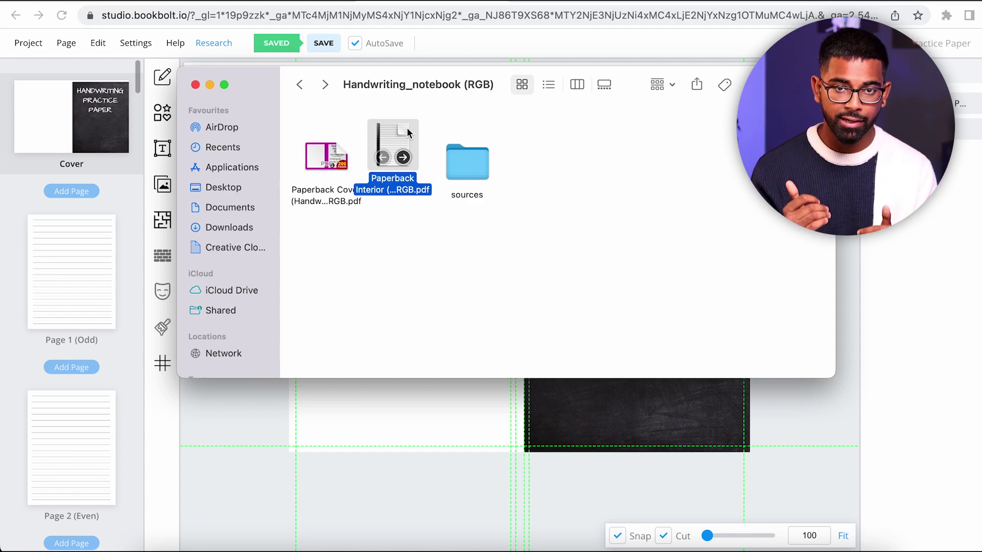
pyautogui.click(385, 225)
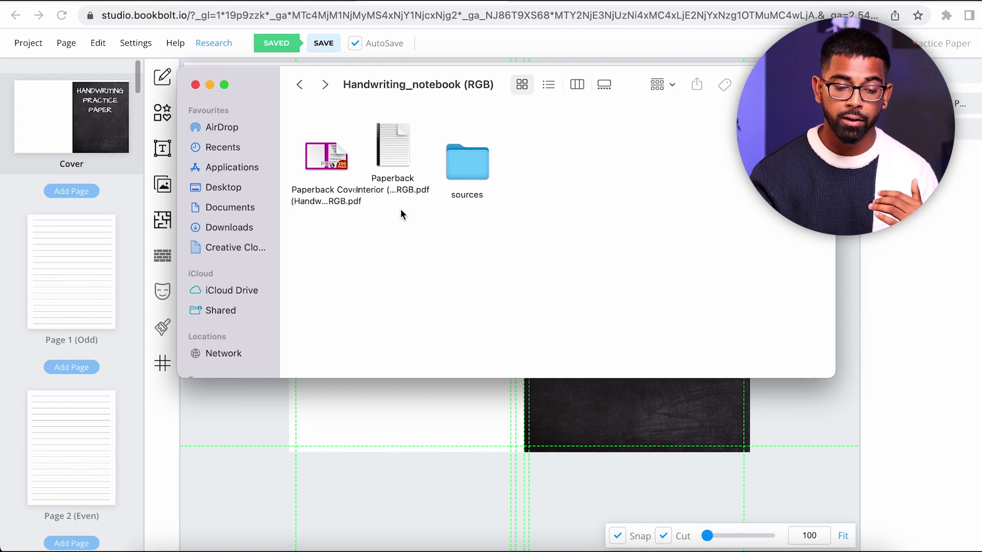
pyautogui.click(401, 191)
pyautogui.moveTo(483, 233); pyautogui.dragTo(265, 114)
pyautogui.click(392, 258)
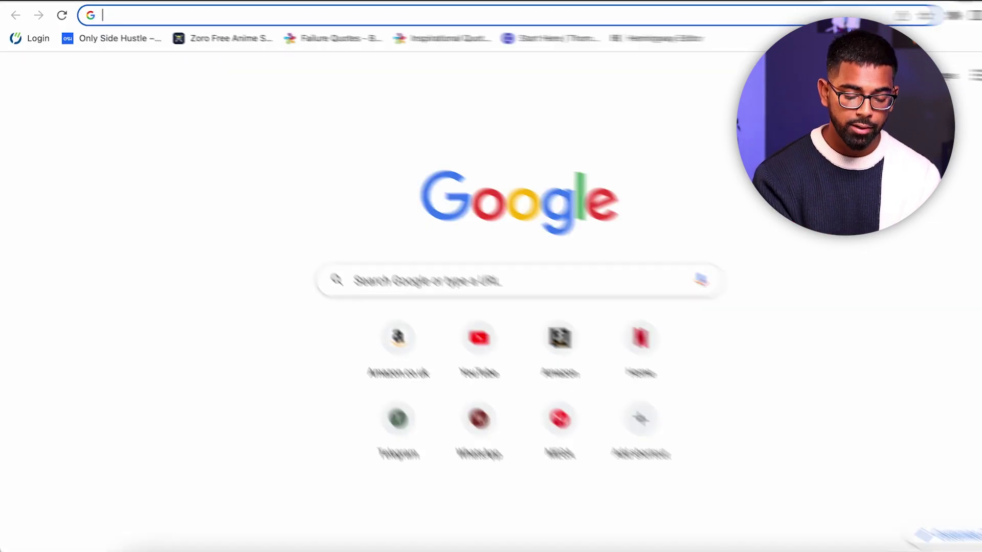
# Search Google for amazon KDP and open the Kindle Direct Publishing website
pyautogui.write('AMAZON FBA')
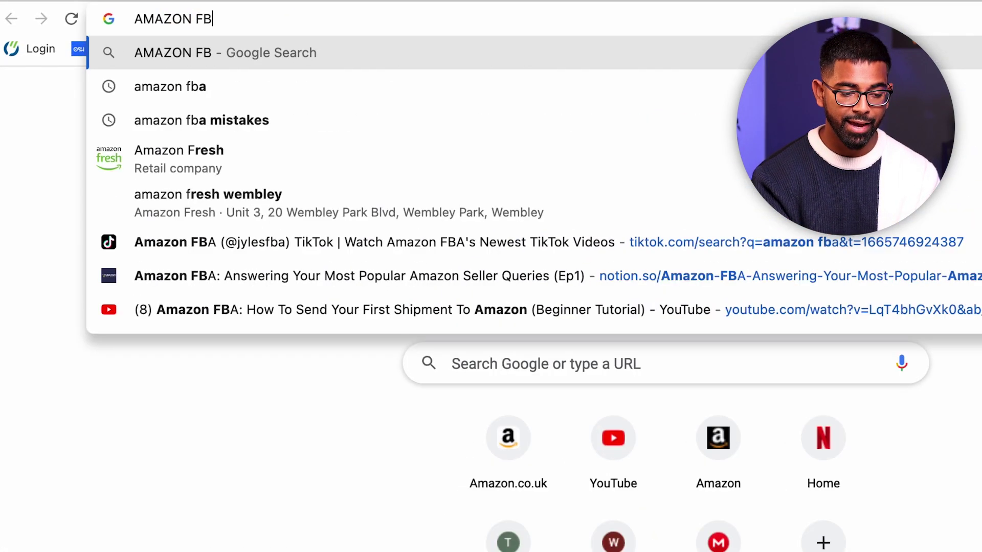
pyautogui.press('Return')
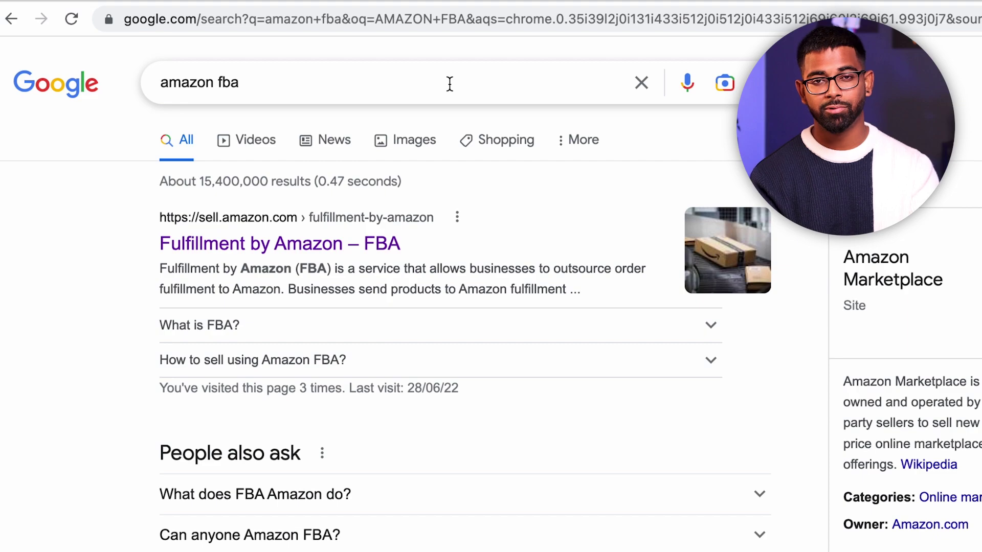
pyautogui.doubleClick(450, 83)
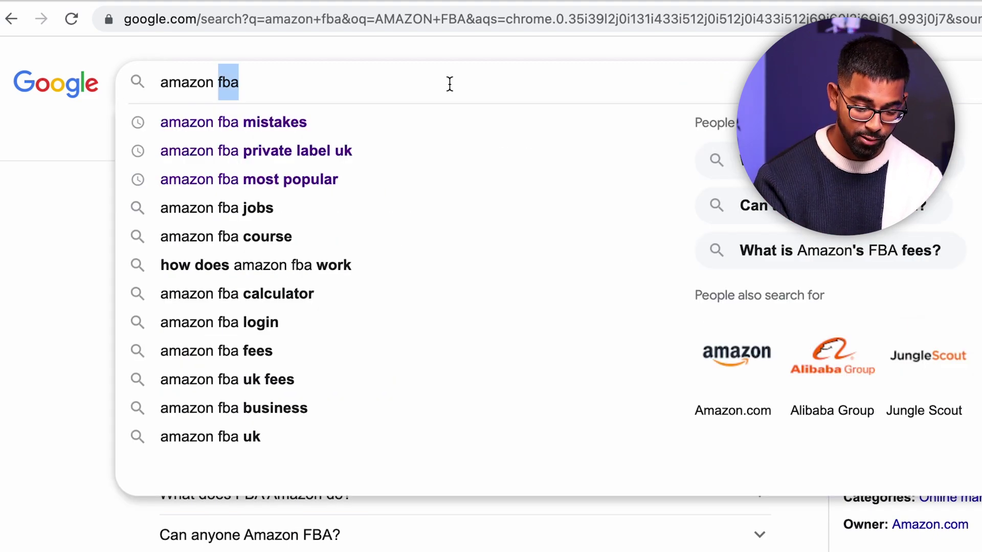
pyautogui.write('KDP')
pyautogui.press('Return')
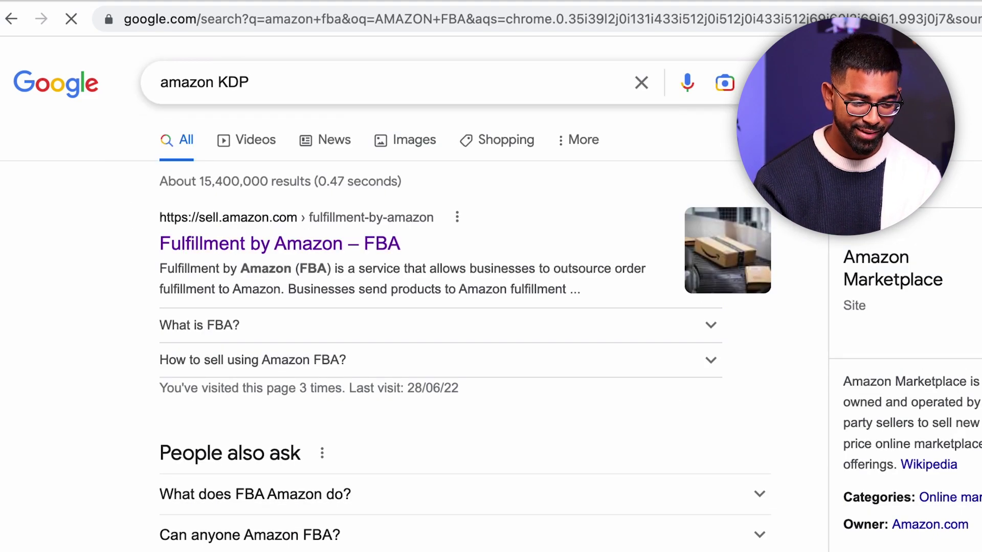
pyautogui.click(323, 256)
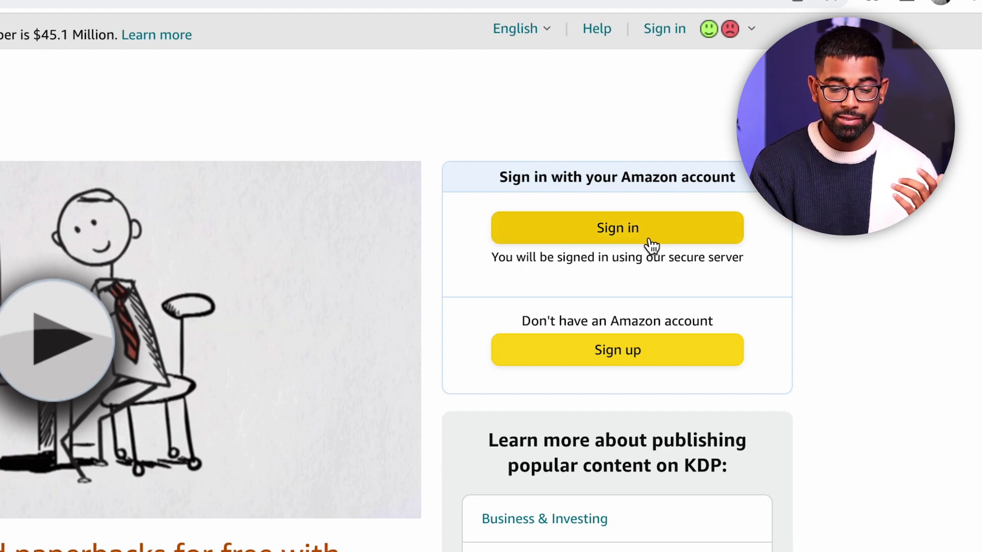
# Sign in to Kindle Direct Publishing with the Amazon account and start creating a new paperback
pyautogui.click(621, 244)
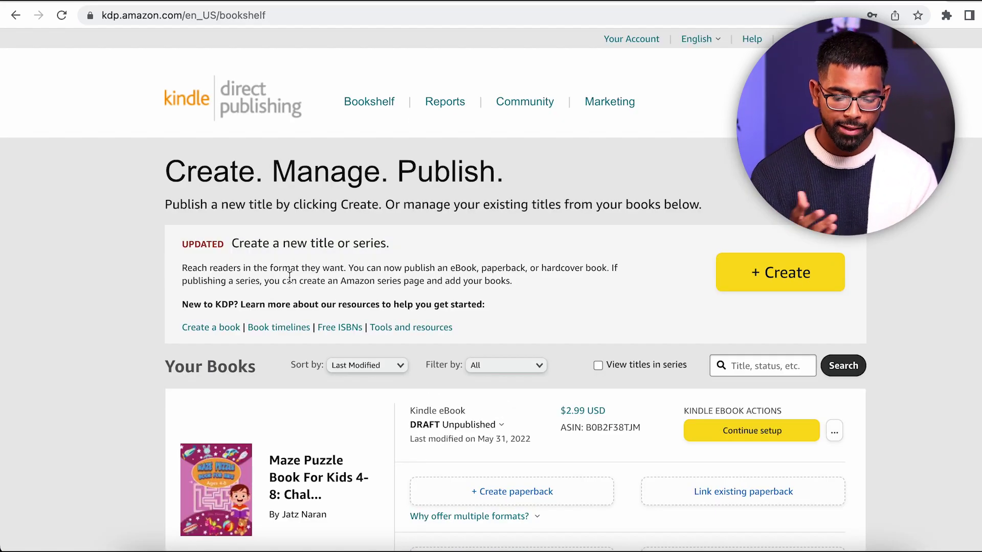
pyautogui.scroll(-10, 277, 286)
pyautogui.scroll(10, 245, 246)
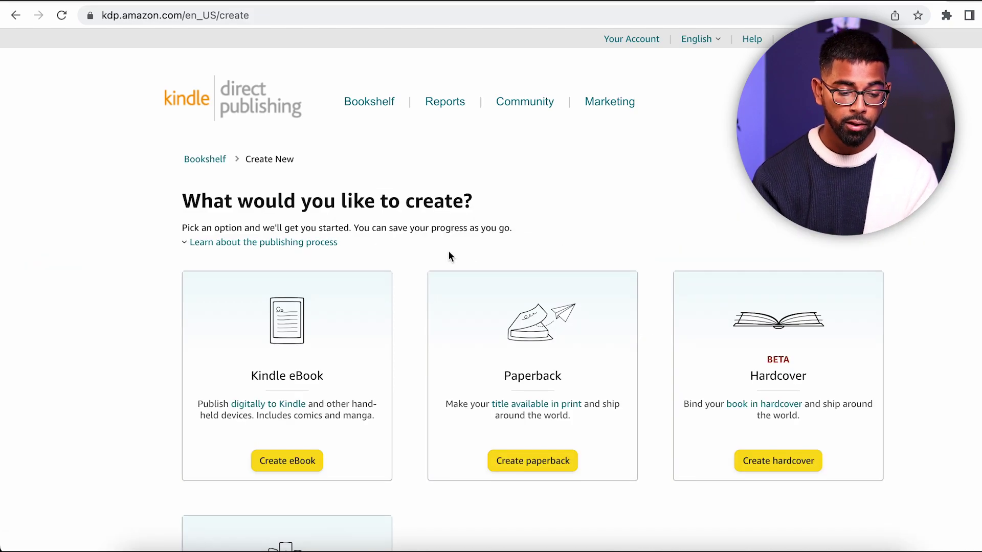
pyautogui.scroll(-2, 449, 252)
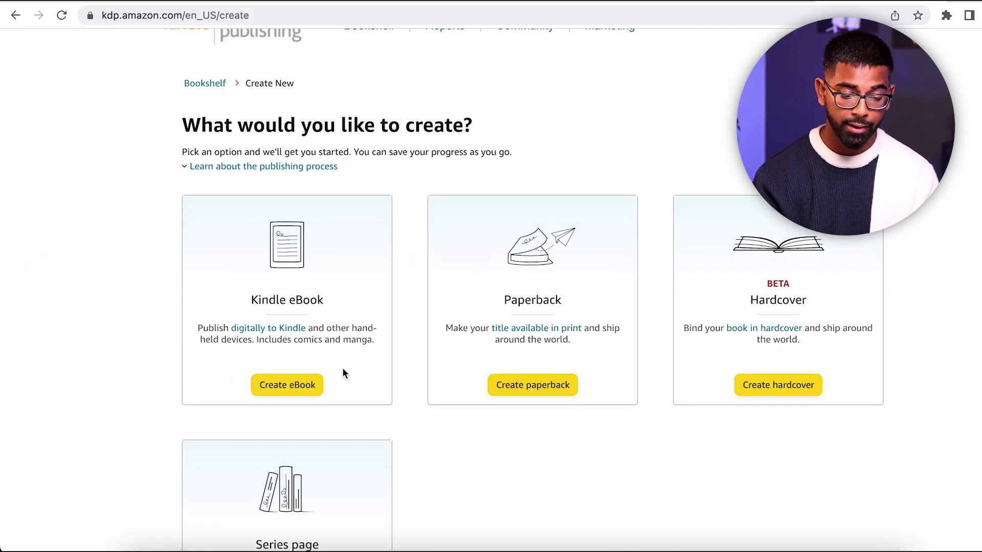
pyautogui.click(561, 397)
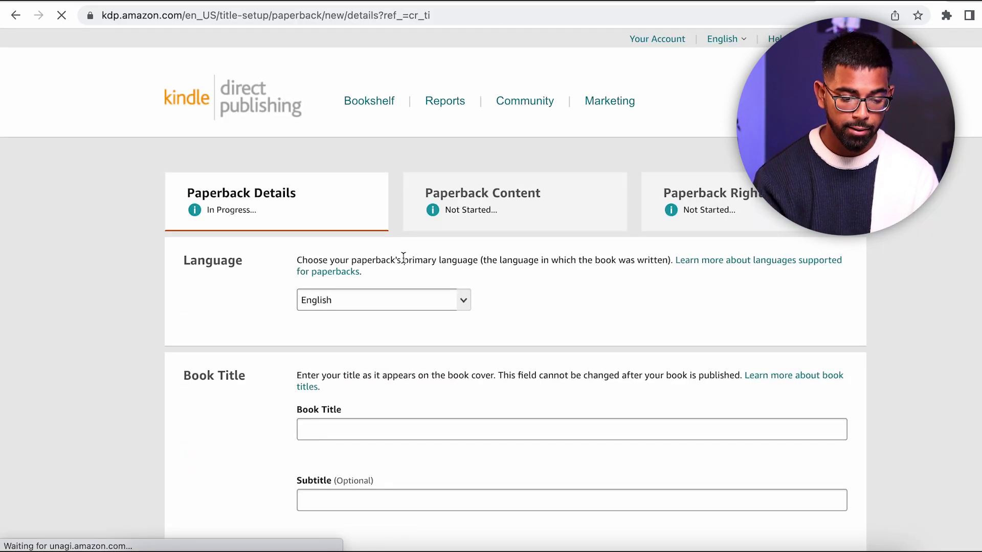
# Look through the Paperback Details form, from language and book title to keywords, categories and adult content
pyautogui.scroll(-2, 403, 257)
pyautogui.scroll(-3, 357, 242)
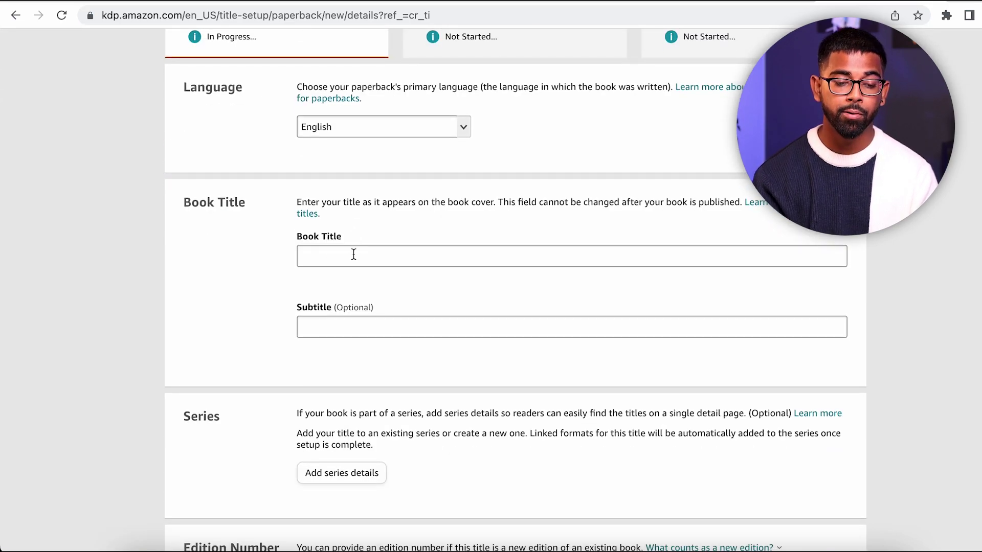
pyautogui.scroll(-6, 364, 256)
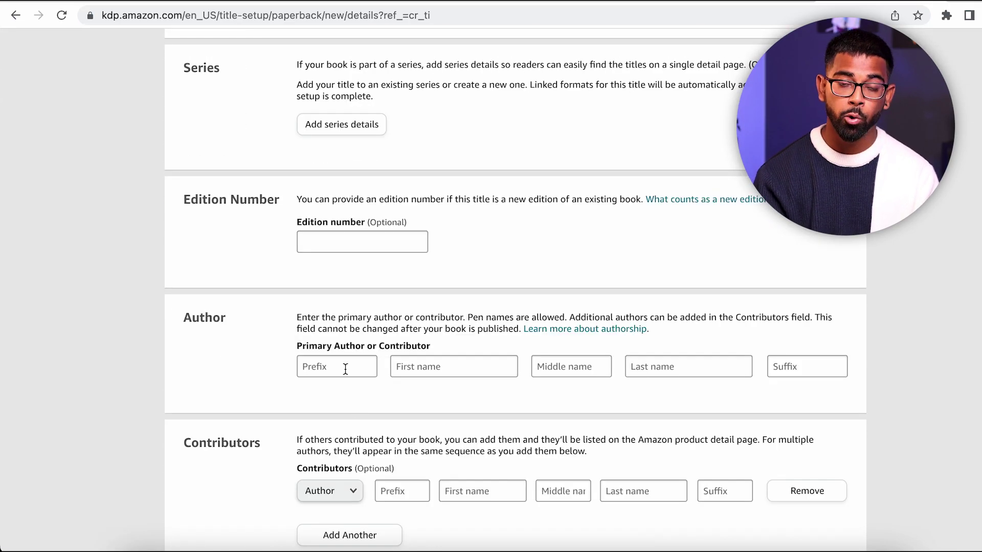
pyautogui.scroll(-5, 455, 369)
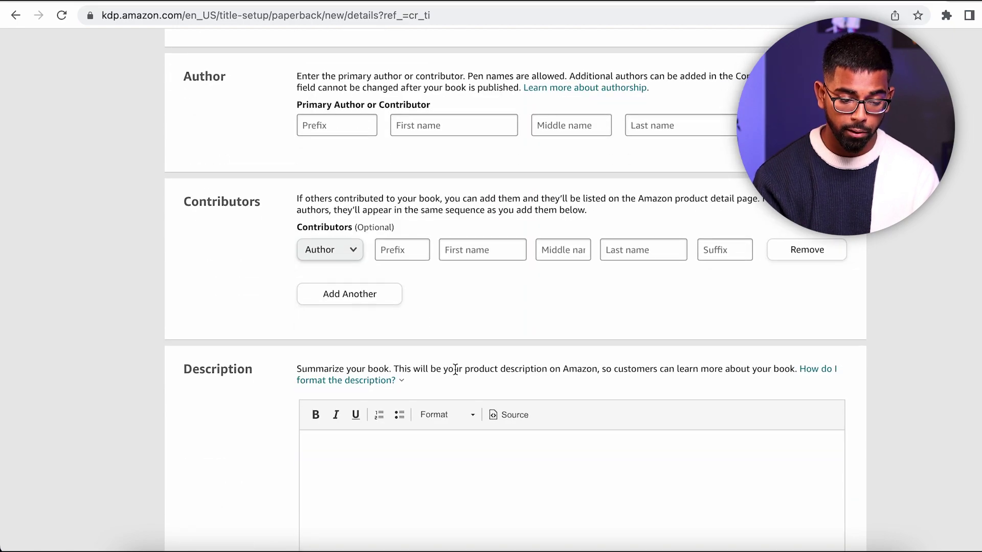
pyautogui.scroll(-3, 335, 265)
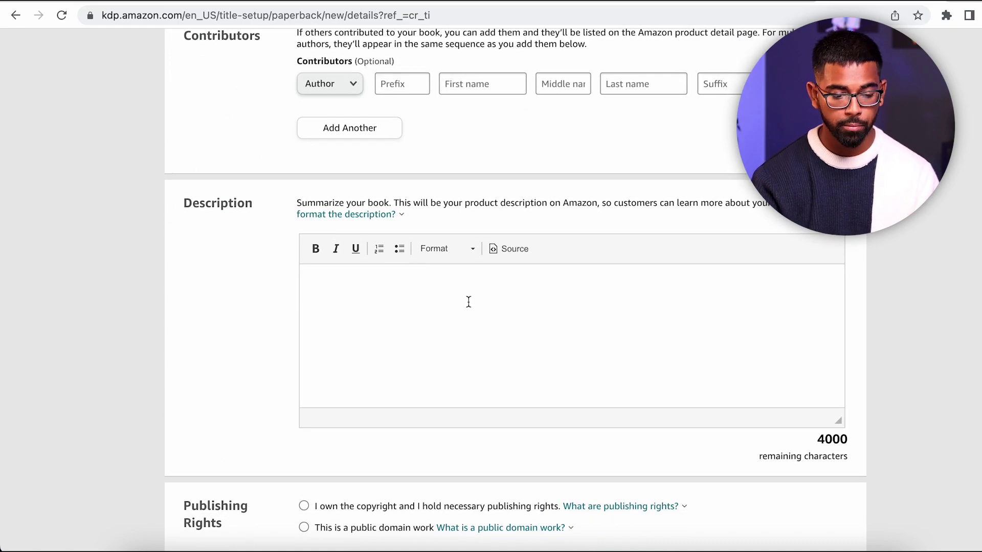
pyautogui.scroll(-4, 360, 297)
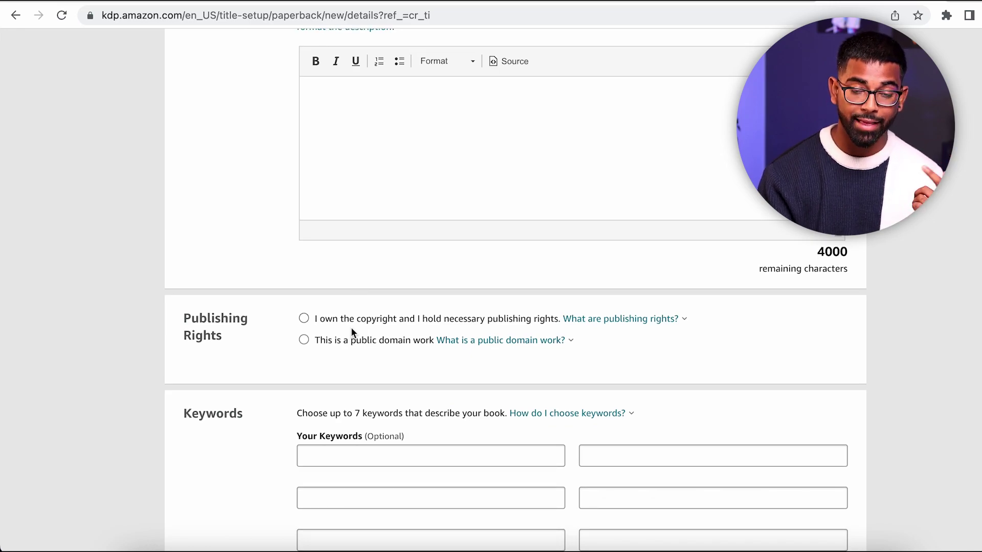
pyautogui.scroll(-7, 241, 287)
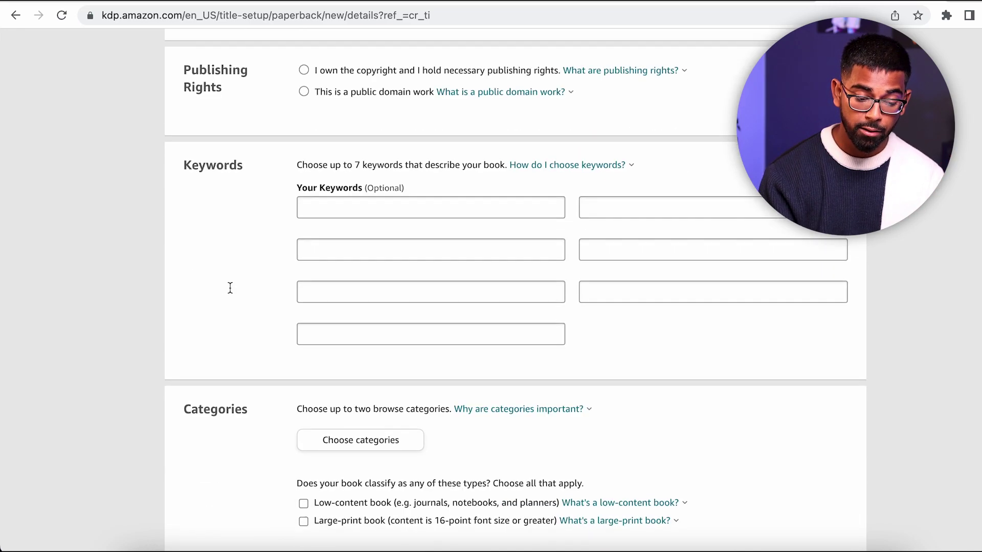
pyautogui.scroll(-4, 229, 291)
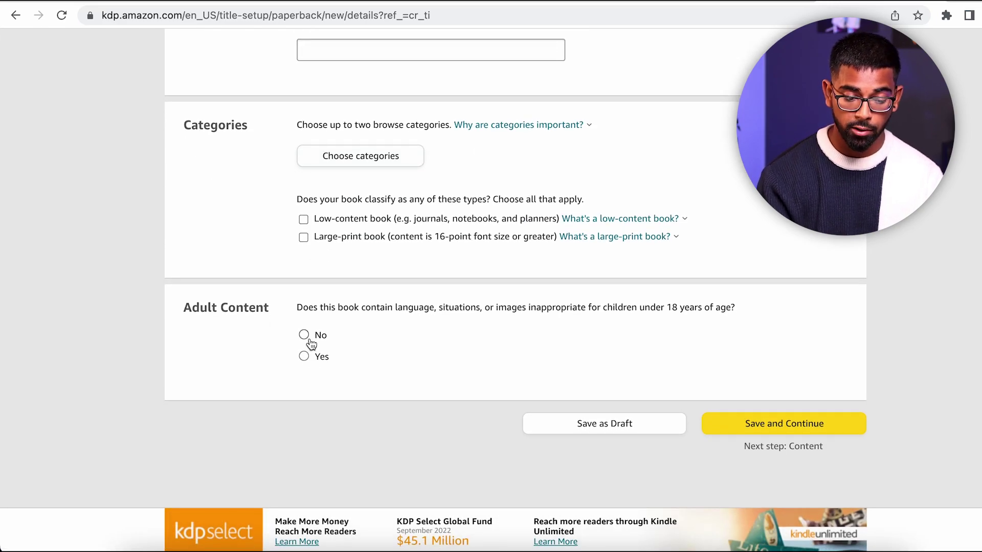
pyautogui.scroll(20, 457, 264)
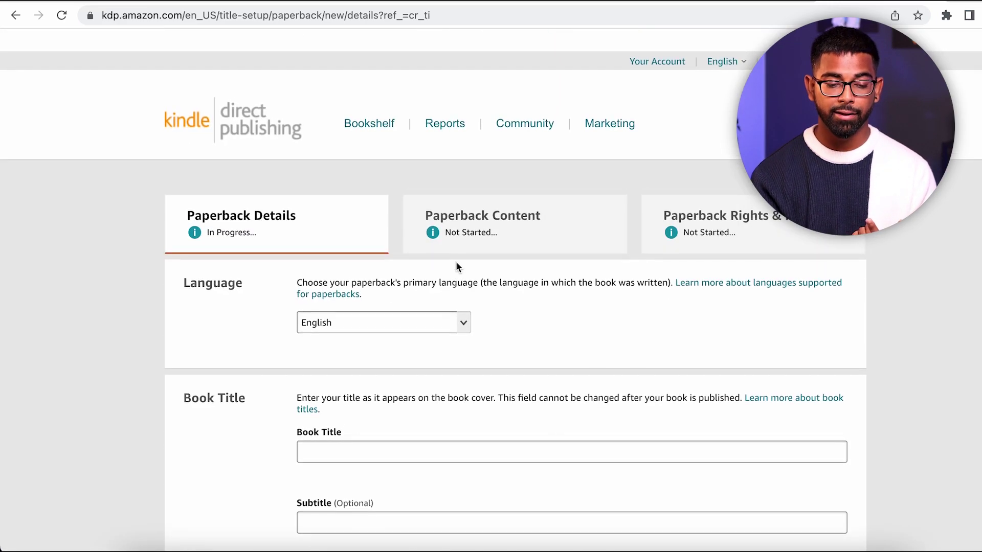
pyautogui.scroll(-1, 457, 266)
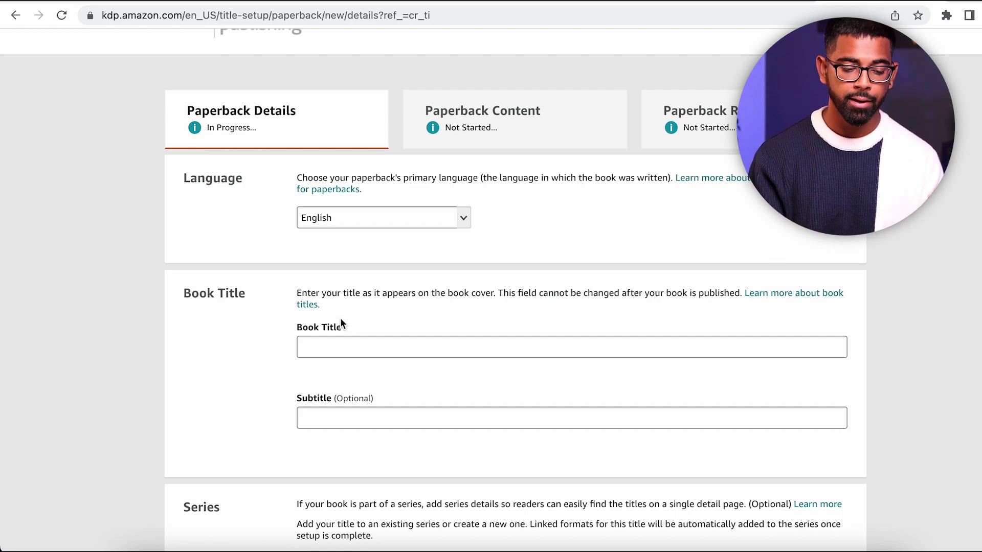
pyautogui.scroll(-3, 341, 323)
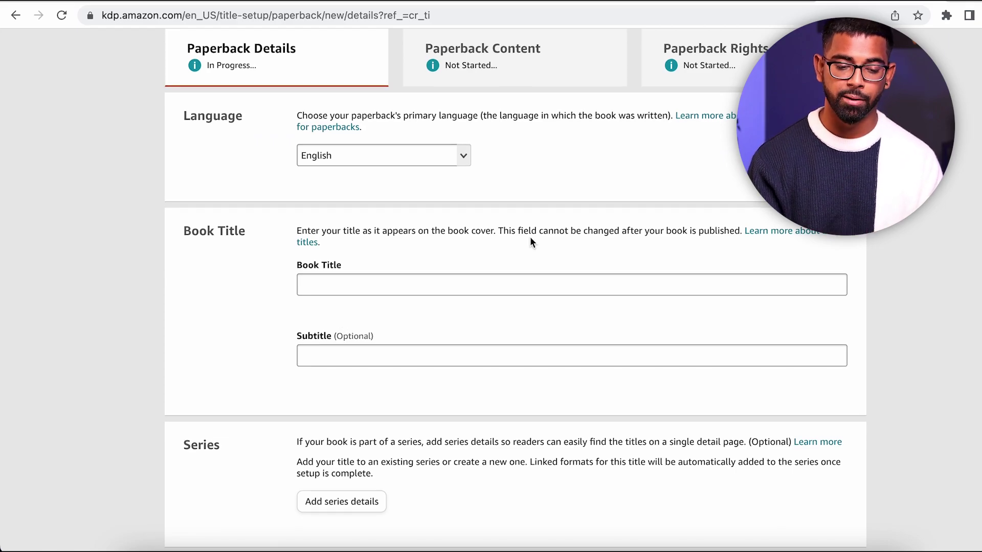
pyautogui.scroll(2, 530, 237)
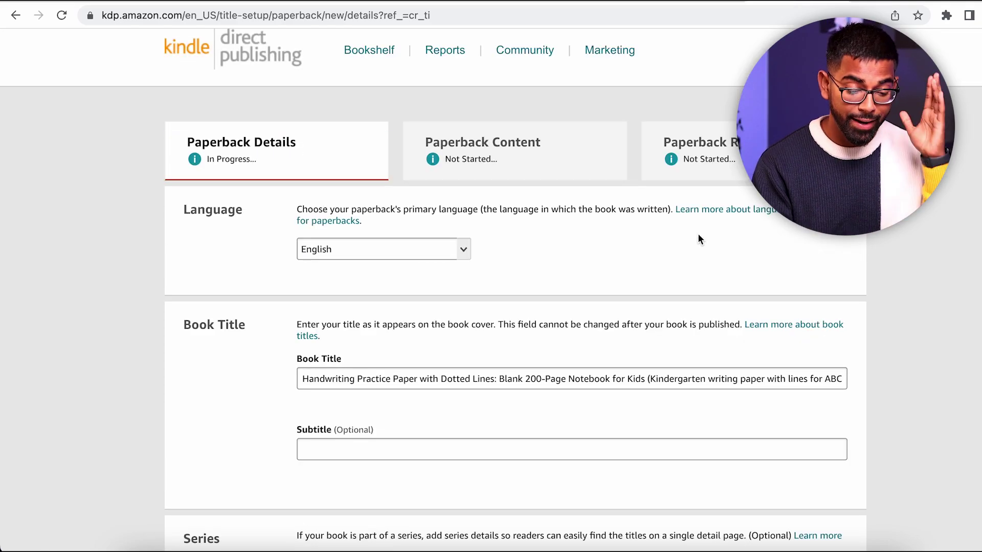
# Check the completed paperback details, including keywords, category and low-content setting, then save them and continue to the content page
pyautogui.scroll(-4, 698, 233)
pyautogui.scroll(-15, 395, 243)
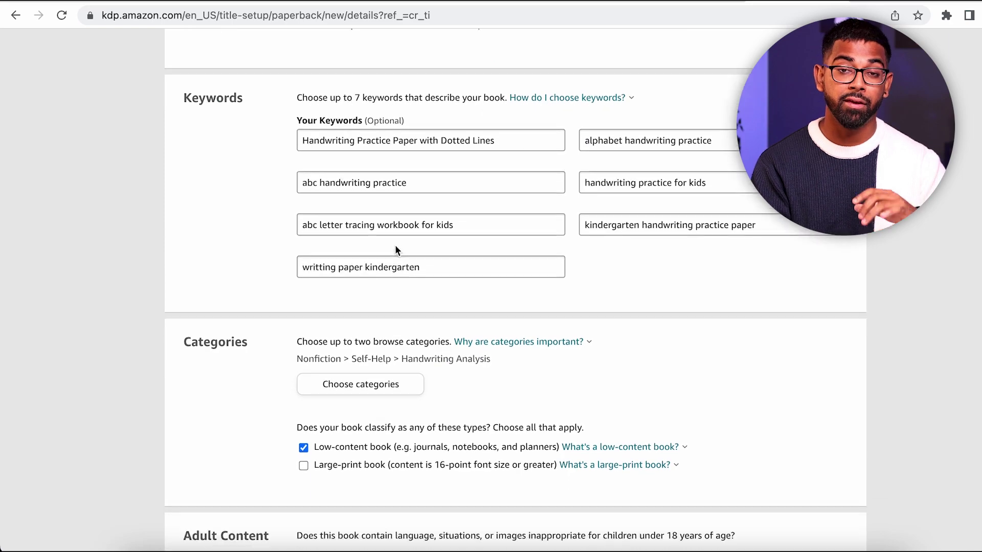
pyautogui.scroll(-3, 395, 249)
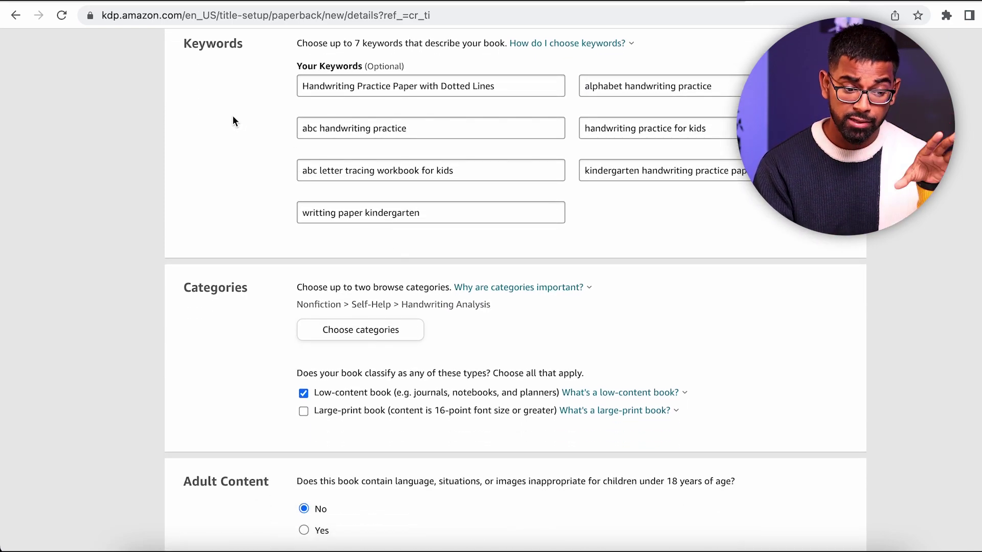
pyautogui.scroll(-12, 407, 261)
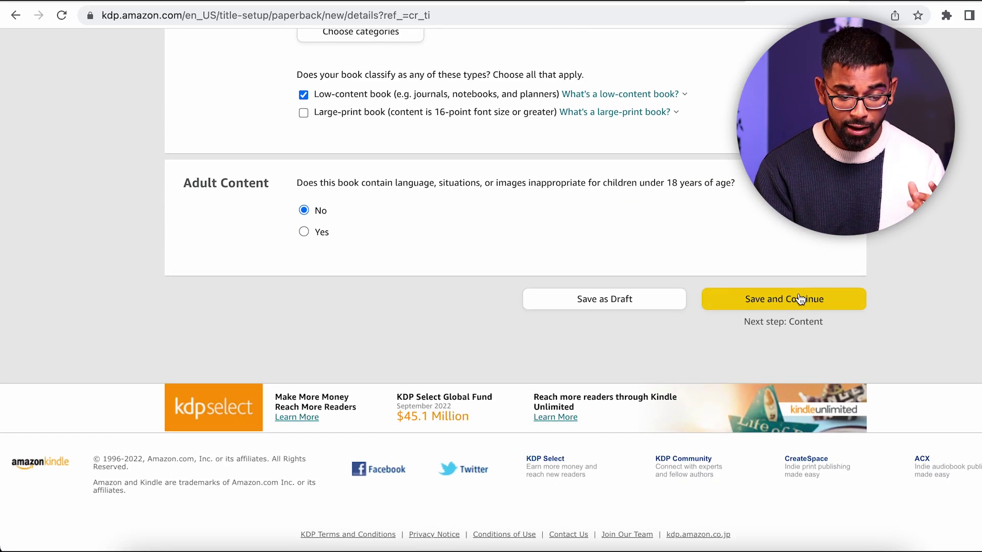
pyautogui.click(798, 300)
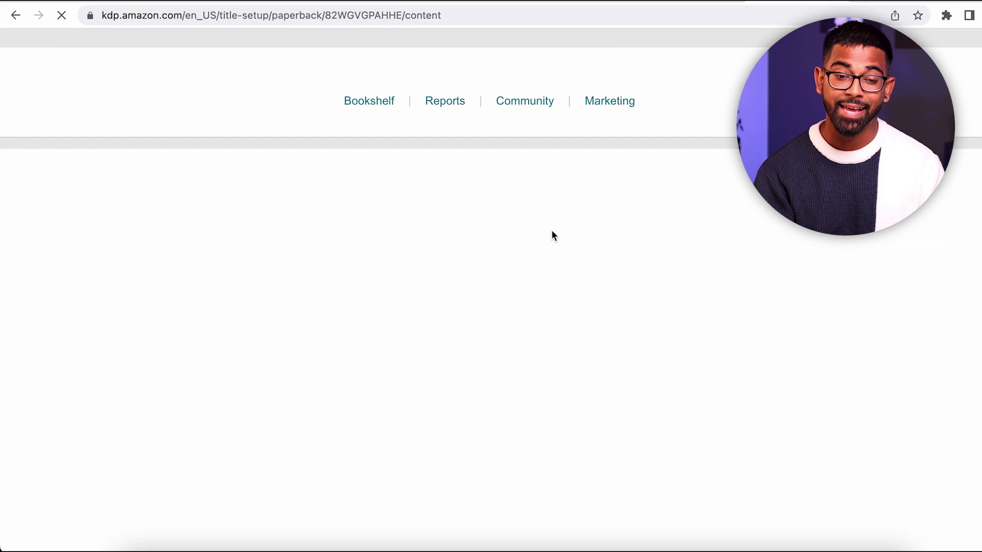
# Set the paperback's publication date to 10/19/2022
pyautogui.scroll(-2, 372, 346)
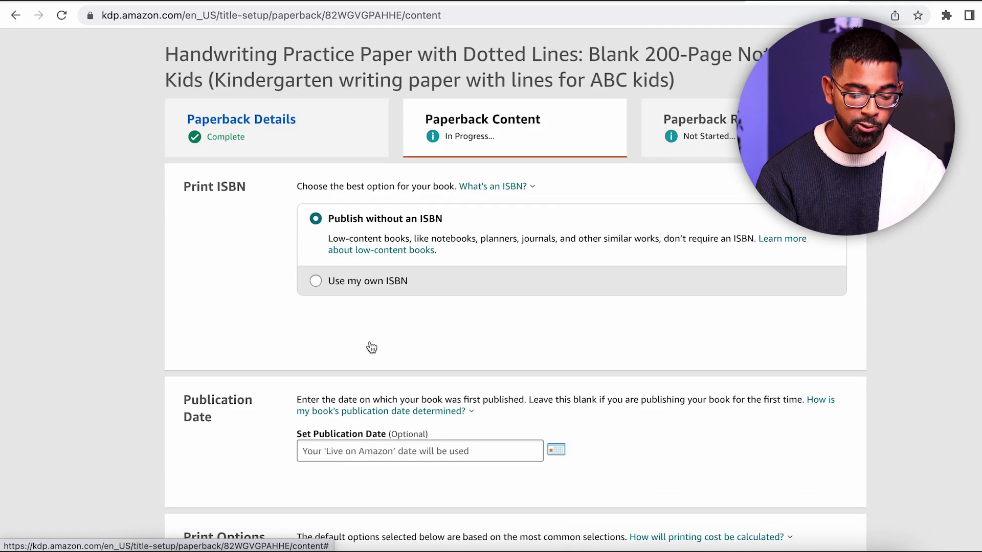
pyautogui.scroll(-1, 369, 344)
pyautogui.scroll(-2, 332, 316)
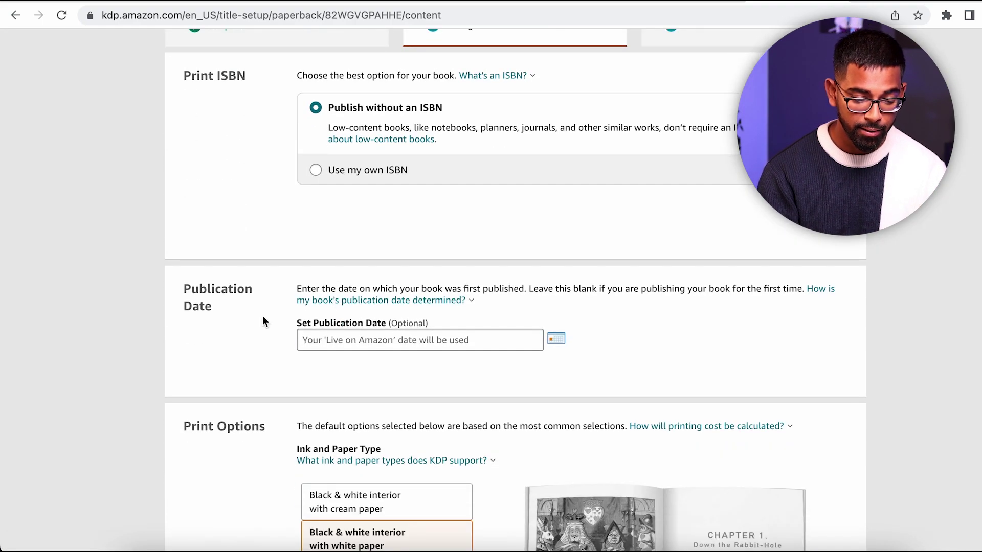
pyautogui.click(374, 345)
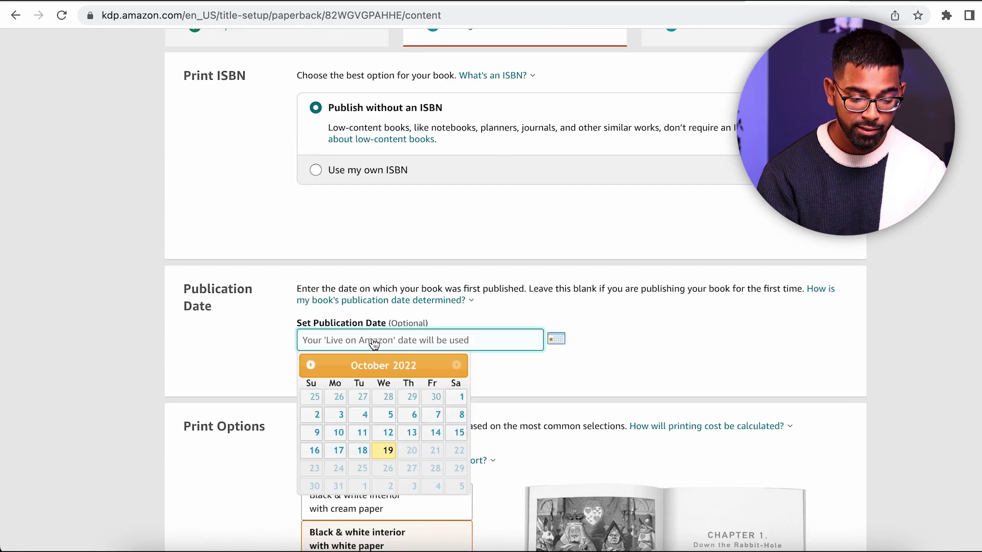
pyautogui.click(387, 452)
pyautogui.scroll(2, 253, 151)
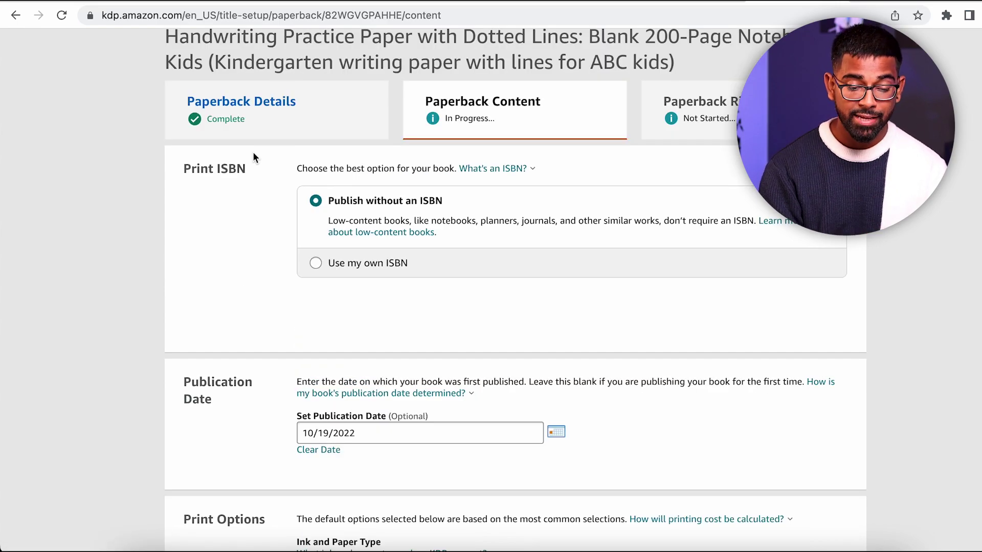
pyautogui.scroll(-1, 401, 128)
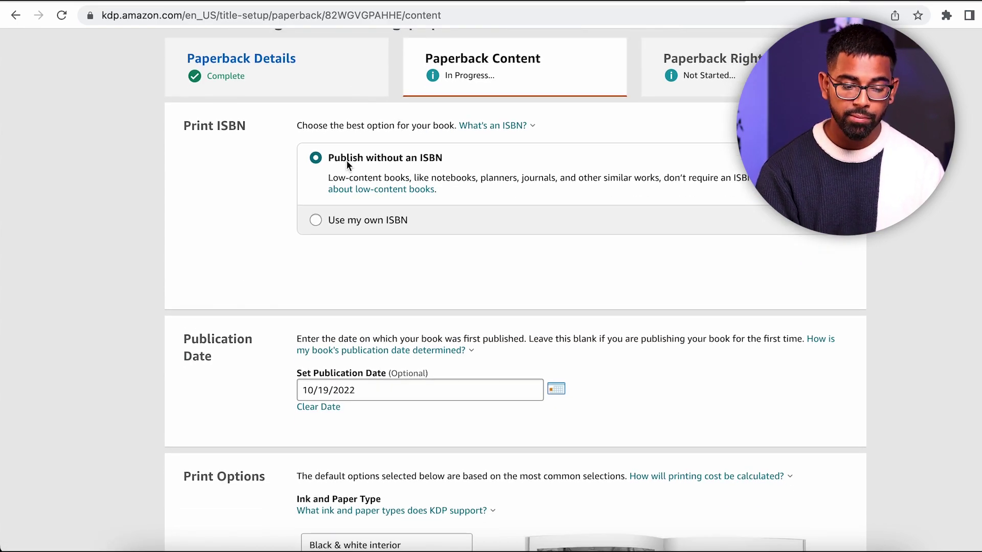
pyautogui.scroll(-1, 486, 162)
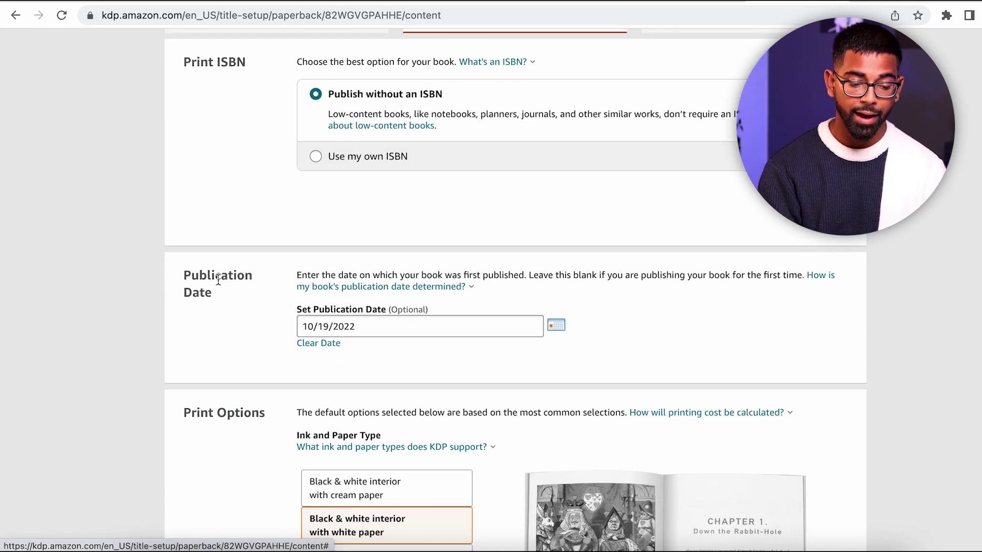
pyautogui.click(360, 329)
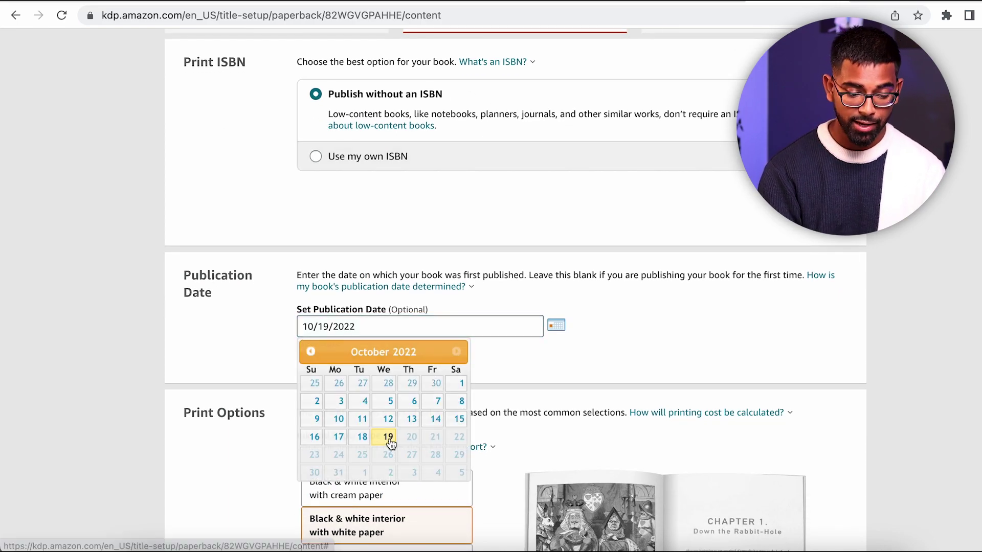
pyautogui.click(387, 438)
# Set the ink and paper type to standard color interior with white paper in the print options
pyautogui.scroll(-3, 290, 410)
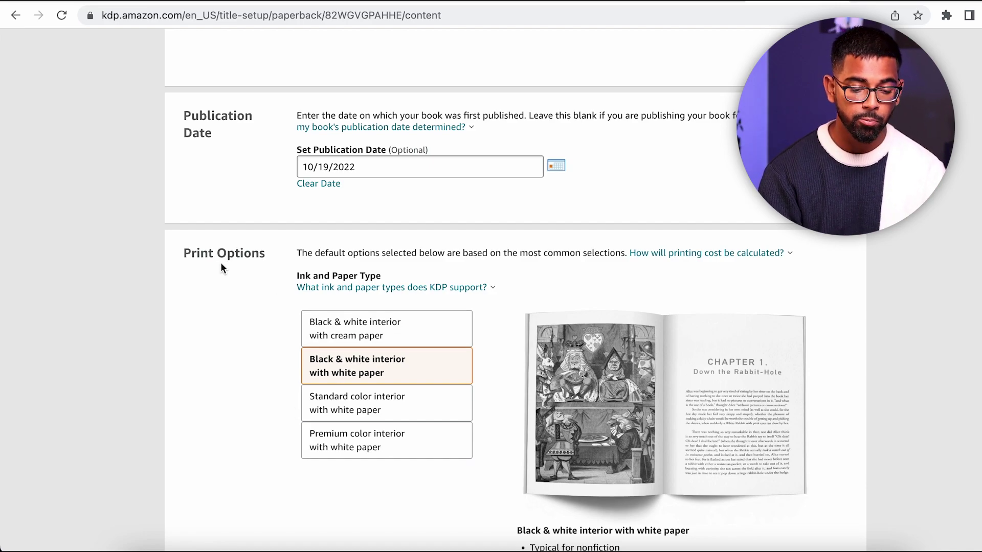
pyautogui.scroll(-3, 257, 314)
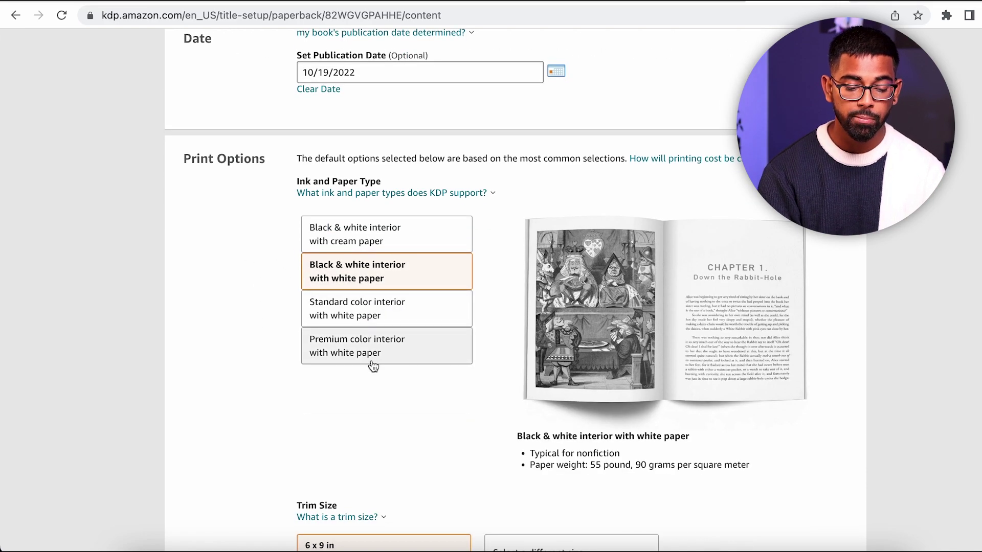
pyautogui.scroll(-1, 371, 364)
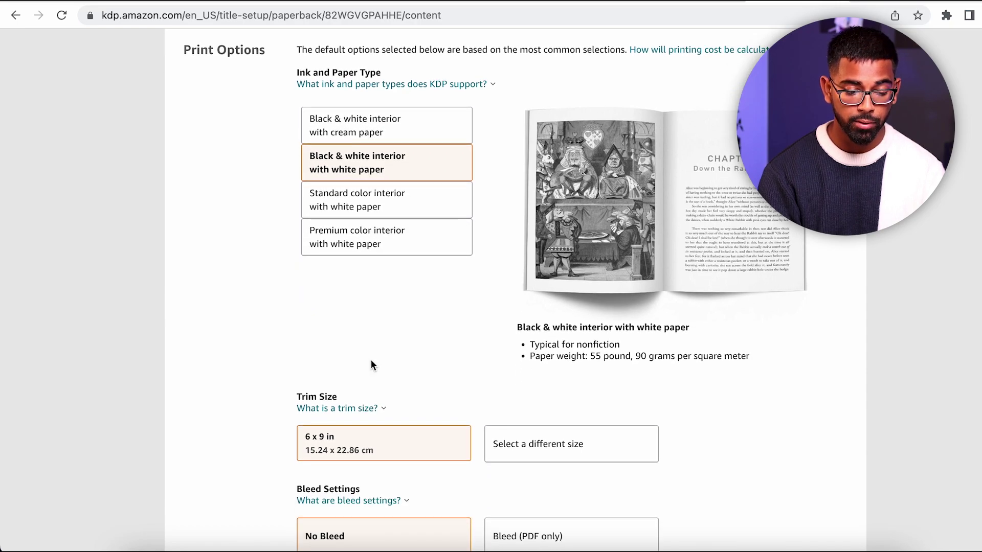
pyautogui.click(378, 208)
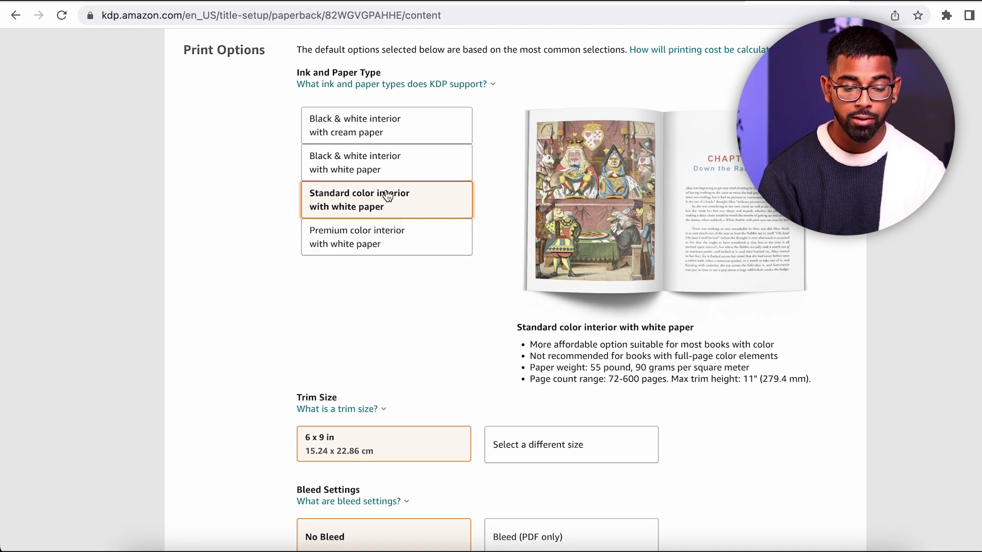
# Set the paperback's ink and paper type to black & white interior with white paper and its trim size to 8.5 x 11 in
pyautogui.click(387, 174)
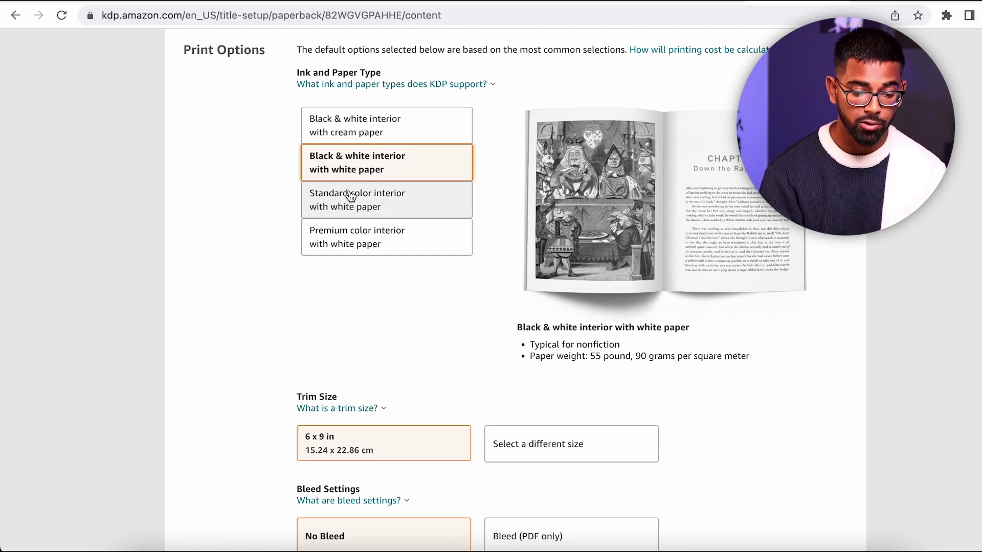
pyautogui.scroll(-3, 269, 230)
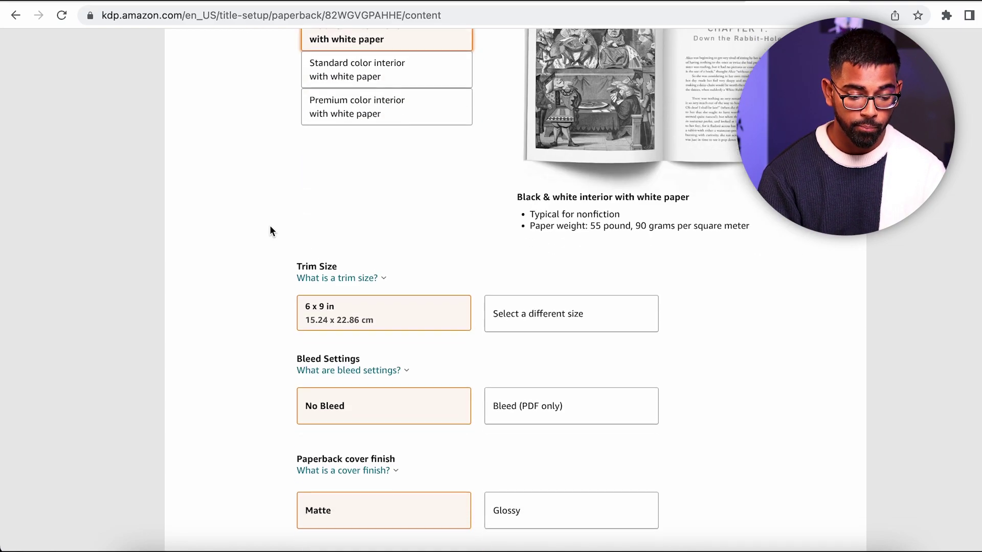
pyautogui.click(338, 258)
pyautogui.click(459, 324)
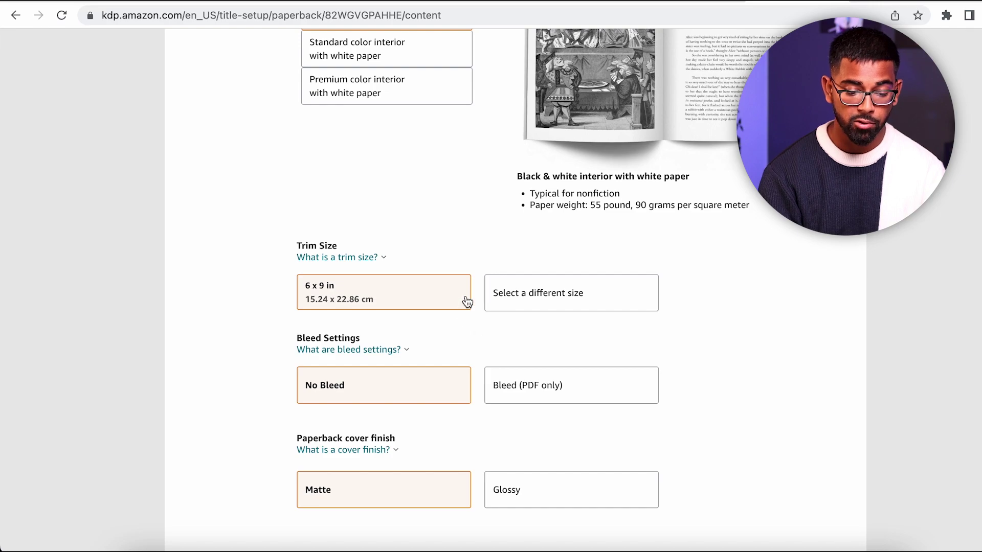
pyautogui.click(504, 303)
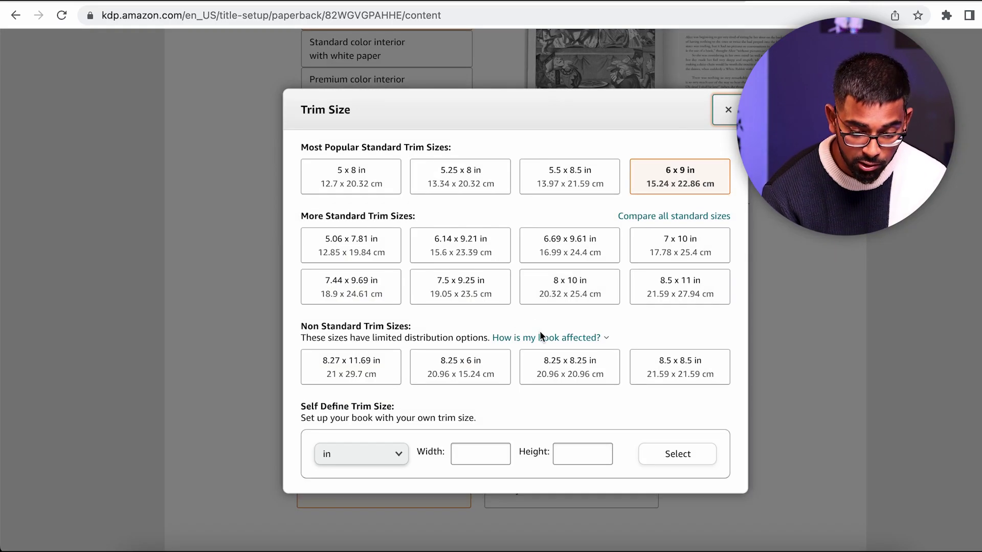
pyautogui.click(660, 293)
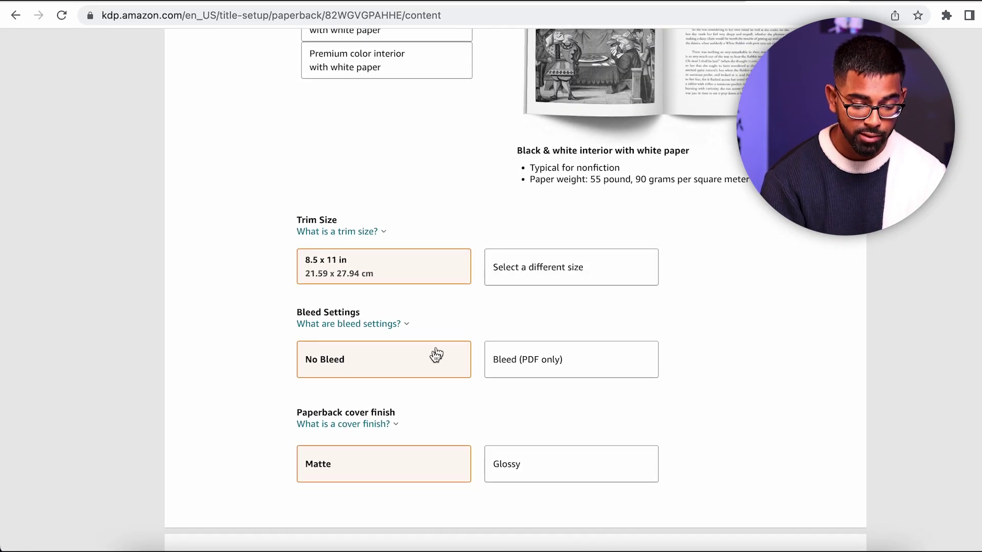
# Set the paperback's bleed settings to Bleed (PDF only) and check the cover finish options
pyautogui.click(519, 370)
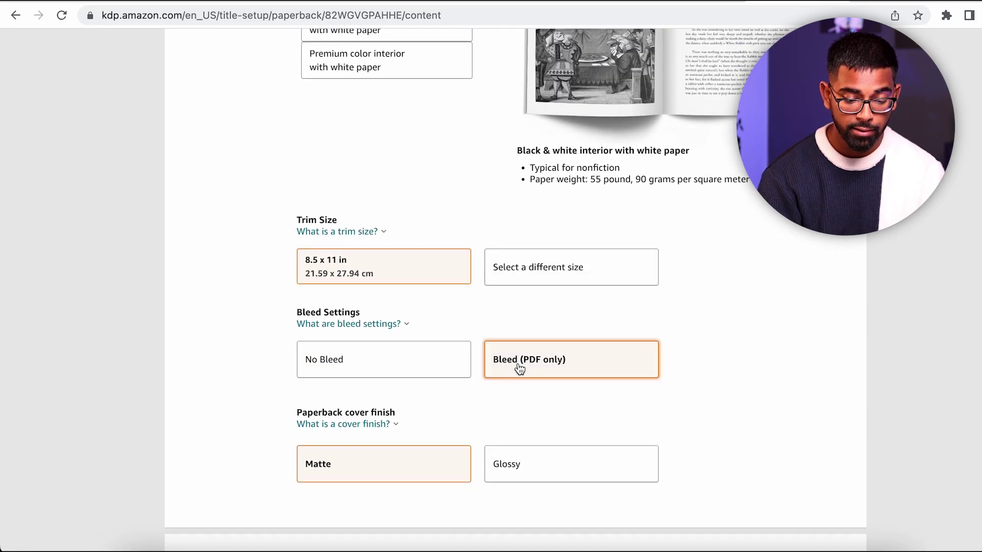
pyautogui.scroll(-1, 561, 386)
pyautogui.scroll(-3, 562, 384)
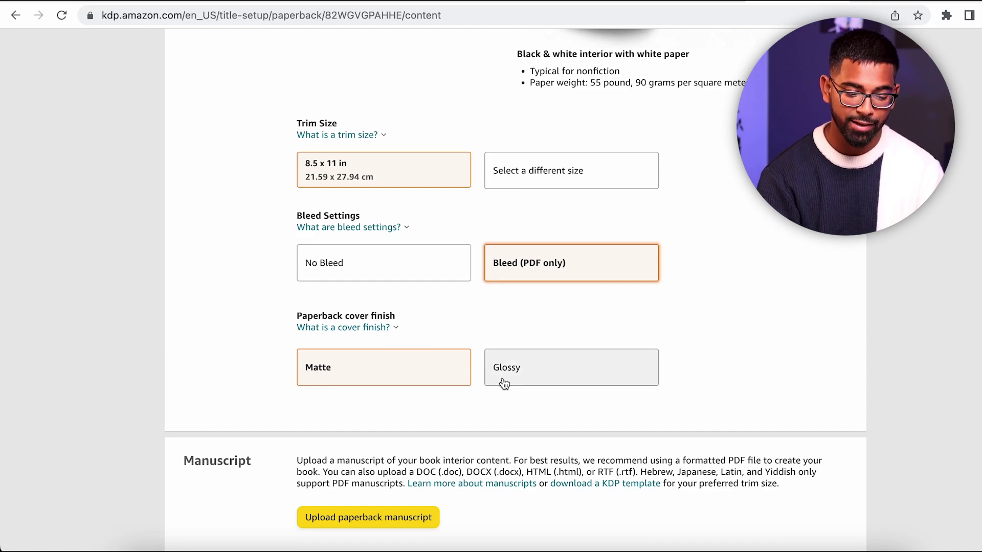
# Upload the 8_5X11 200-page Paperback Interior (Handwriting_notebook) RGB PDF as the paperback manuscript
pyautogui.scroll(-4, 377, 373)
pyautogui.scroll(-3, 378, 364)
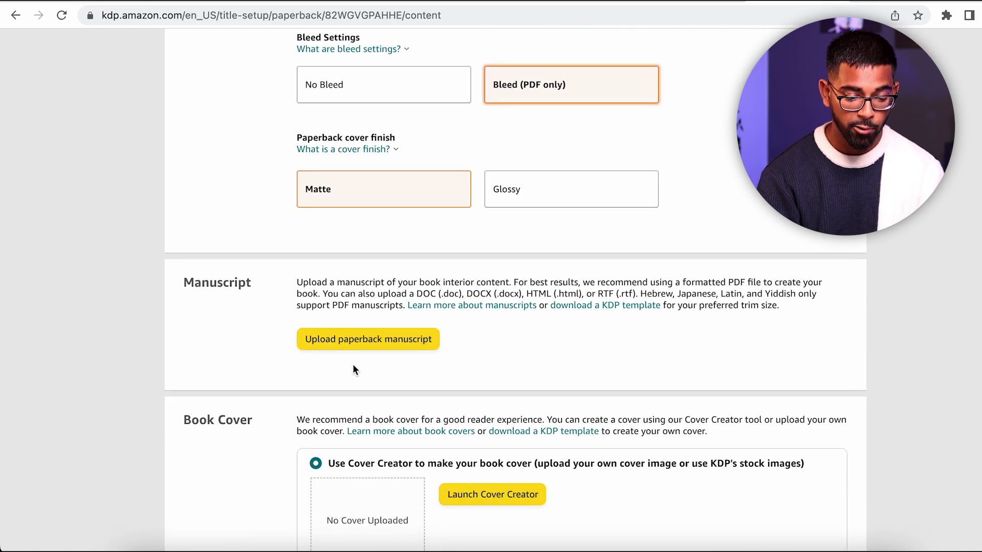
pyautogui.scroll(-1, 377, 351)
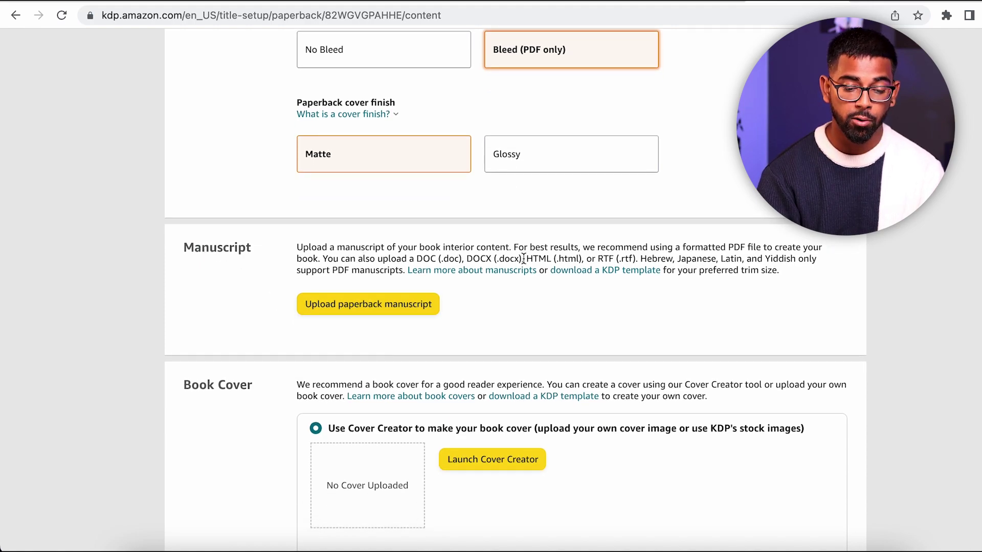
pyautogui.scroll(-4, 533, 258)
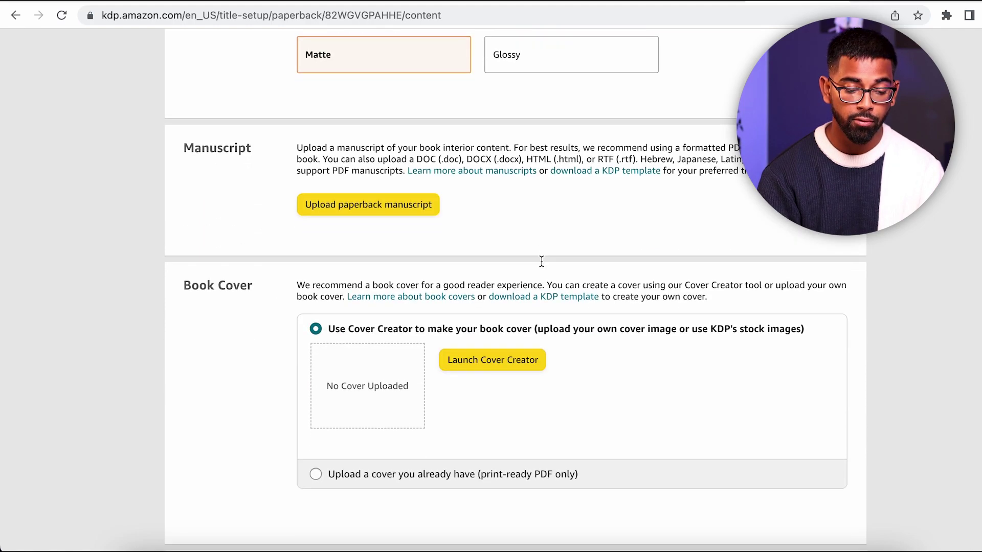
pyautogui.click(413, 210)
pyautogui.click(377, 205)
pyautogui.doubleClick(376, 205)
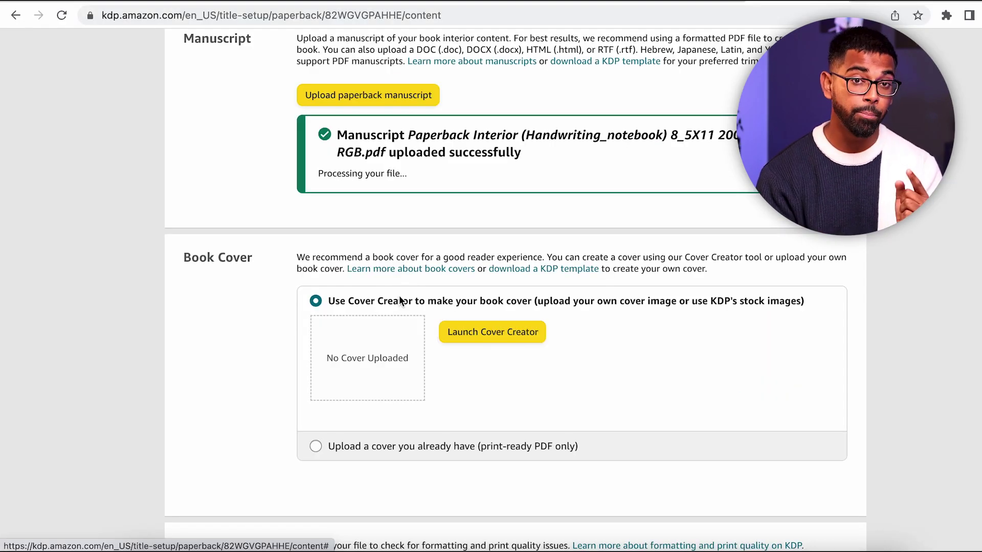
# Choose to upload an existing print-ready cover and upload the notebook's Paperback Cover RGB PDF
pyautogui.click(346, 446)
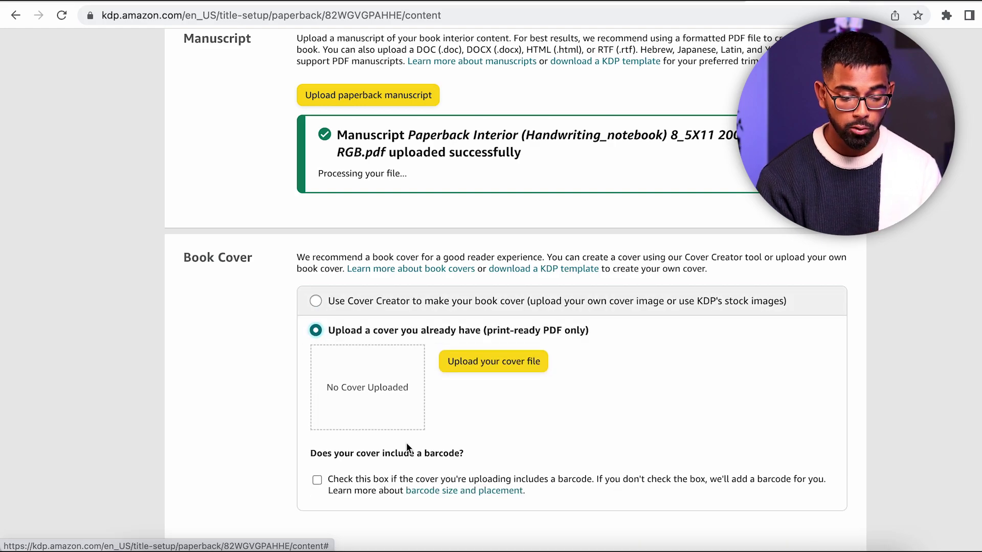
pyautogui.click(516, 362)
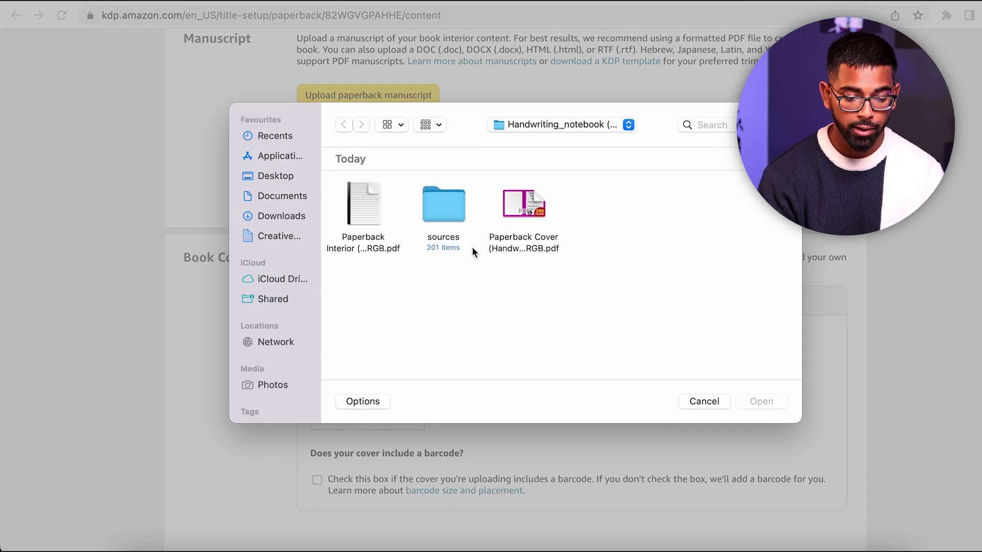
pyautogui.doubleClick(527, 207)
# Launch the print previewer, page through the cover and interior pages, and approve the book
pyautogui.scroll(-2, 488, 417)
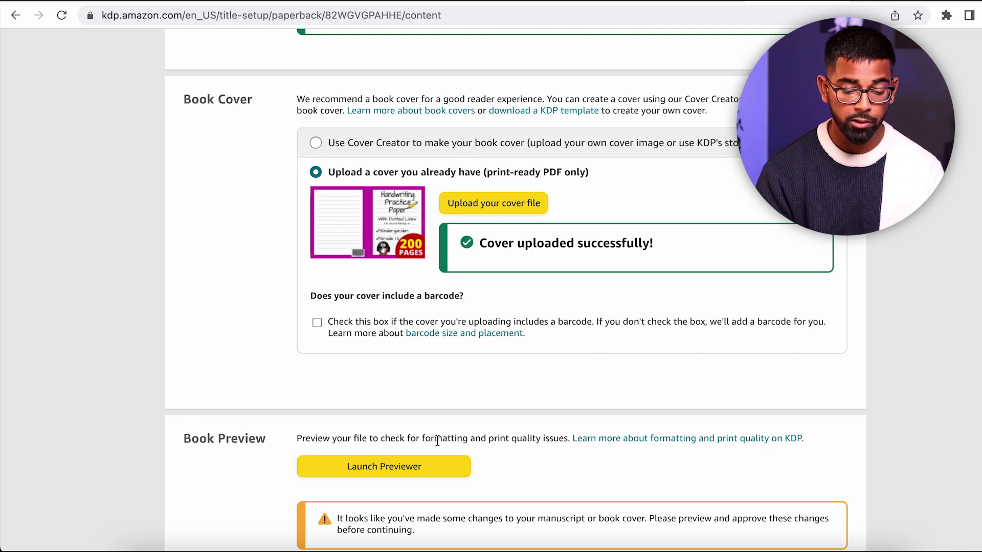
pyautogui.click(415, 467)
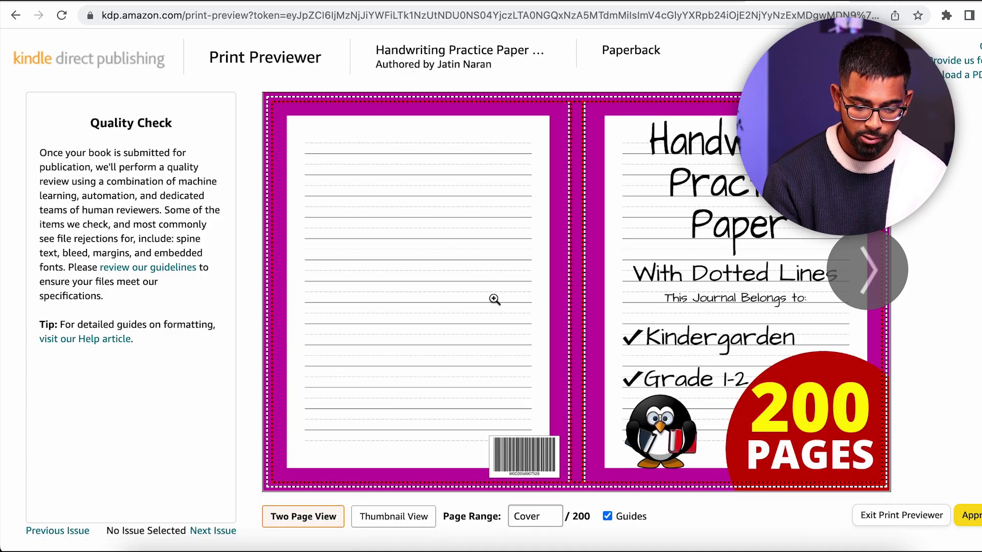
pyautogui.click(873, 263)
pyautogui.click(873, 263)
pyautogui.click(873, 263)
pyautogui.click(872, 262)
pyautogui.click(873, 262)
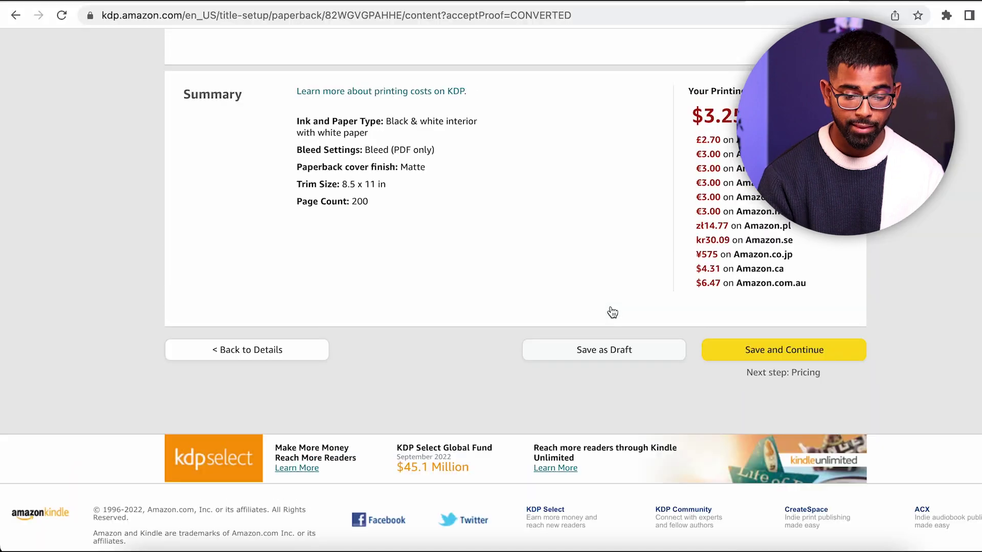
# Examine the printing cost per book for Amazon.com, Amazon.co.uk and the other marketplaces in the content summary
pyautogui.scroll(3, 612, 314)
pyautogui.scroll(-1, 611, 312)
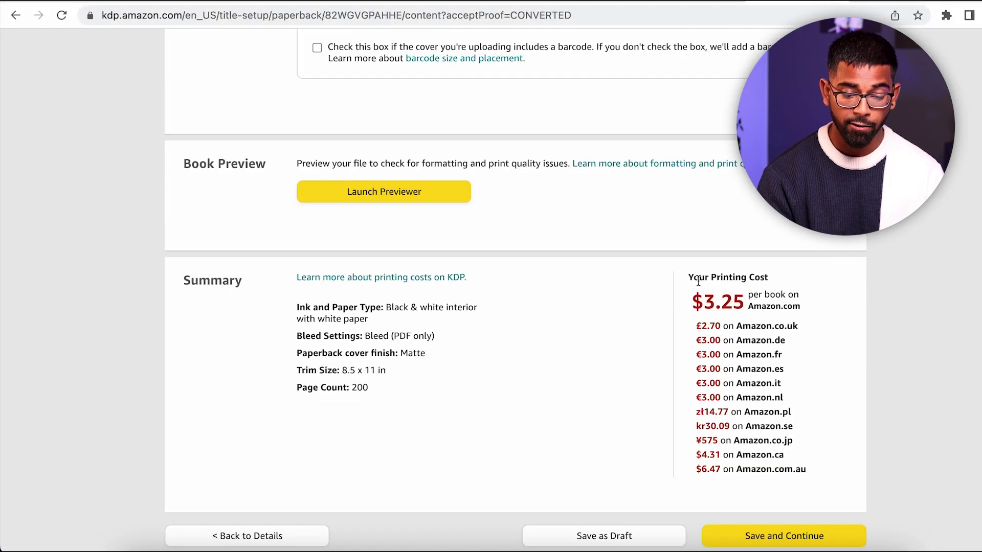
pyautogui.moveTo(689, 278); pyautogui.dragTo(769, 277)
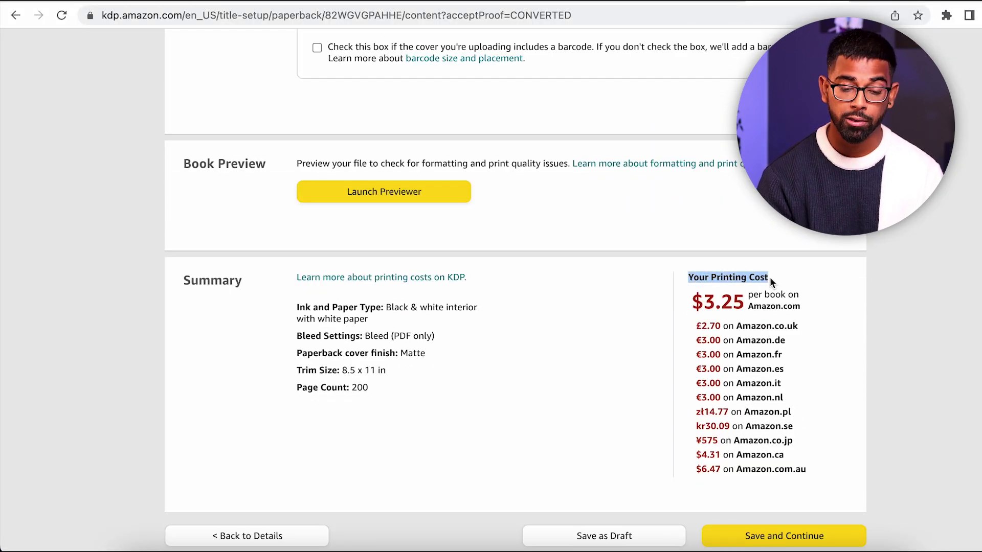
pyautogui.click(718, 299)
pyautogui.moveTo(701, 301); pyautogui.dragTo(736, 302)
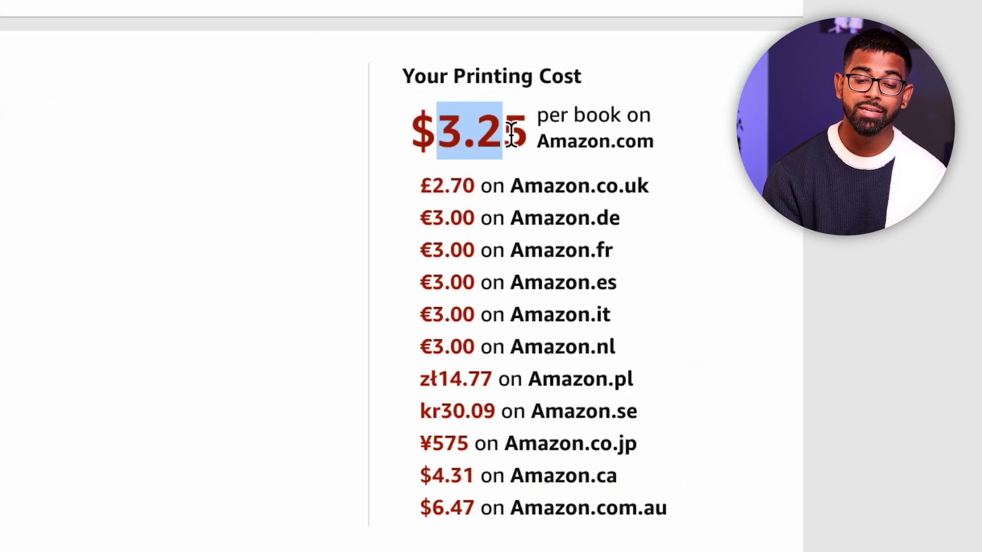
pyautogui.click(738, 302)
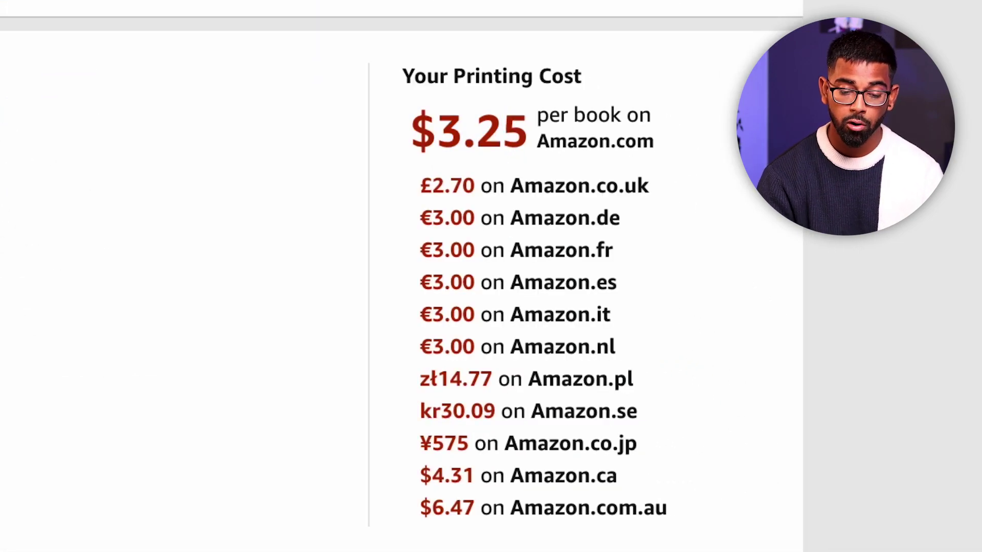
pyautogui.moveTo(422, 186); pyautogui.dragTo(478, 187)
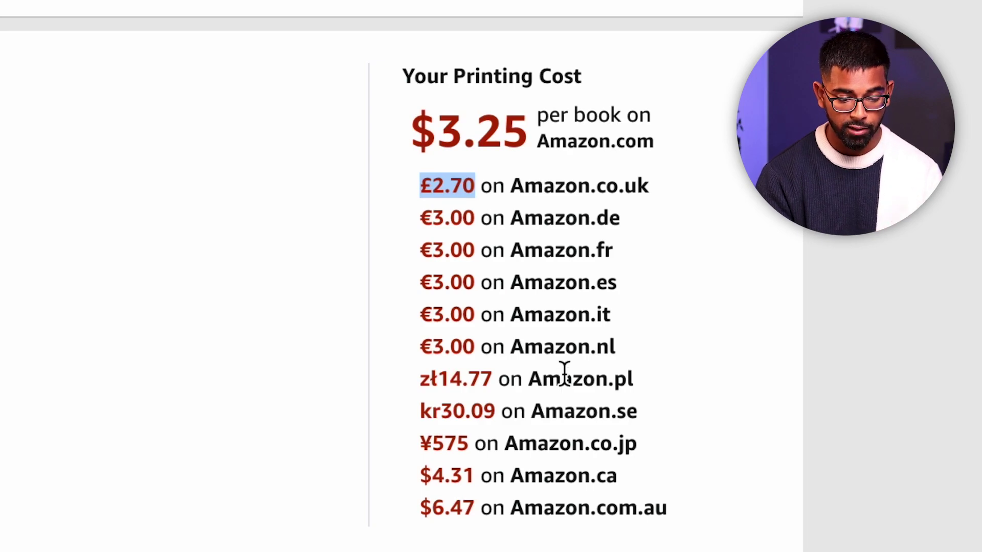
pyautogui.click(424, 132)
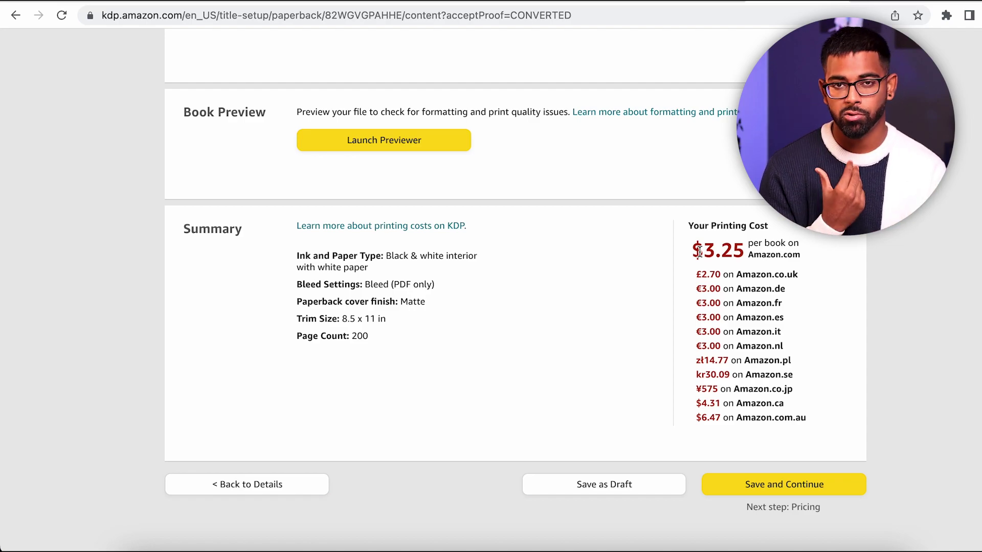
# Save the paperback content, continue to the pricing page and review the territories and primary marketplace settings
pyautogui.click(737, 488)
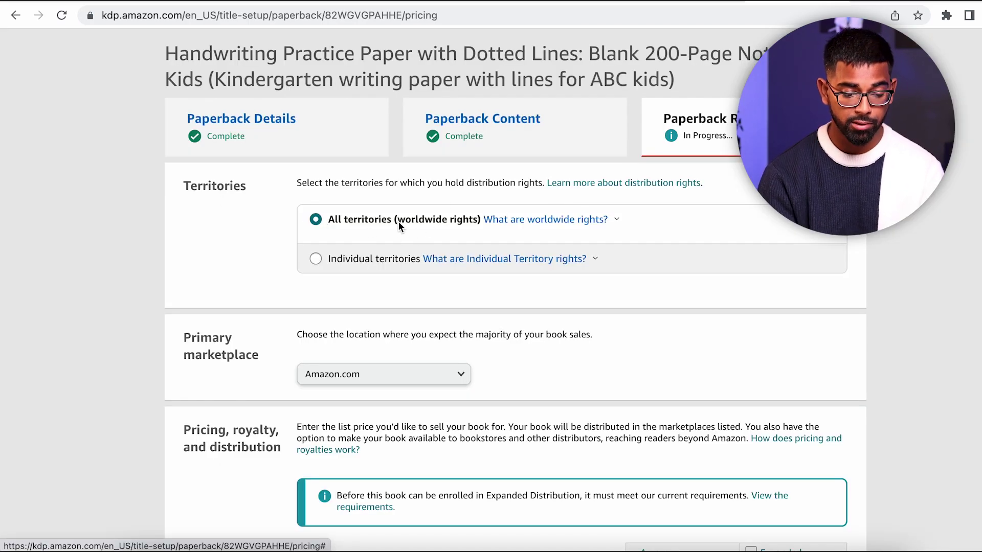
pyautogui.scroll(-1, 389, 222)
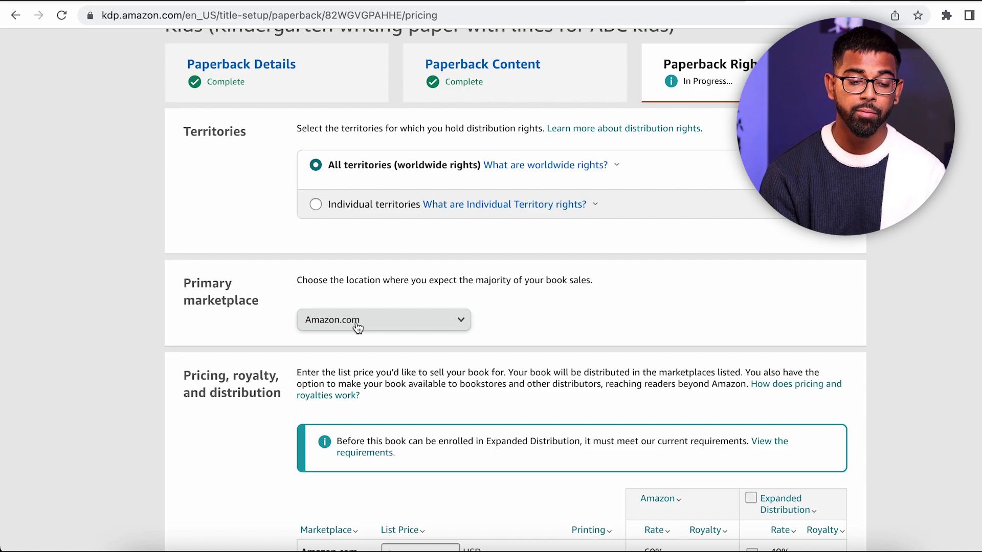
pyautogui.scroll(-5, 436, 315)
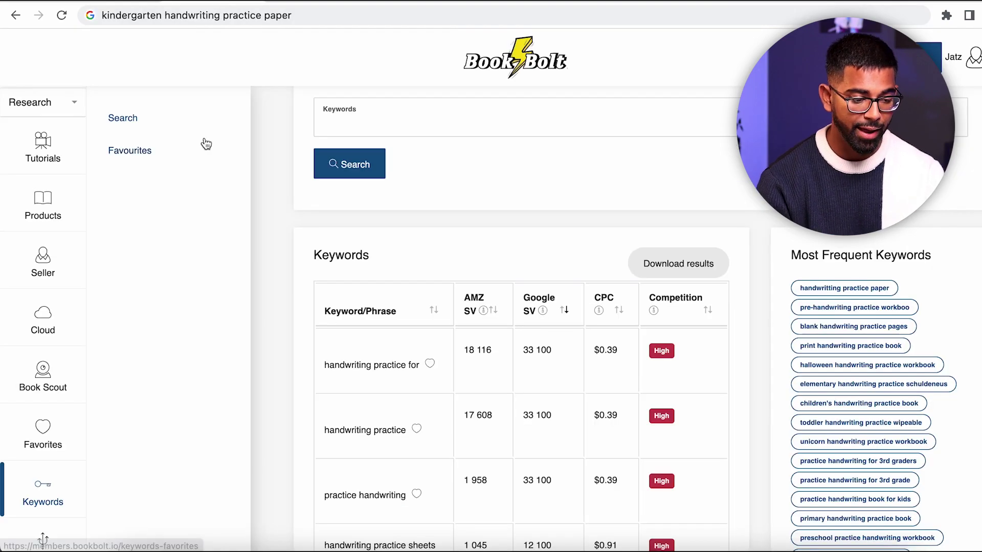
# Switch to Book Bolt, search notebook products for "Handwriting Practice" and examine the average price of the results
pyautogui.click(41, 225)
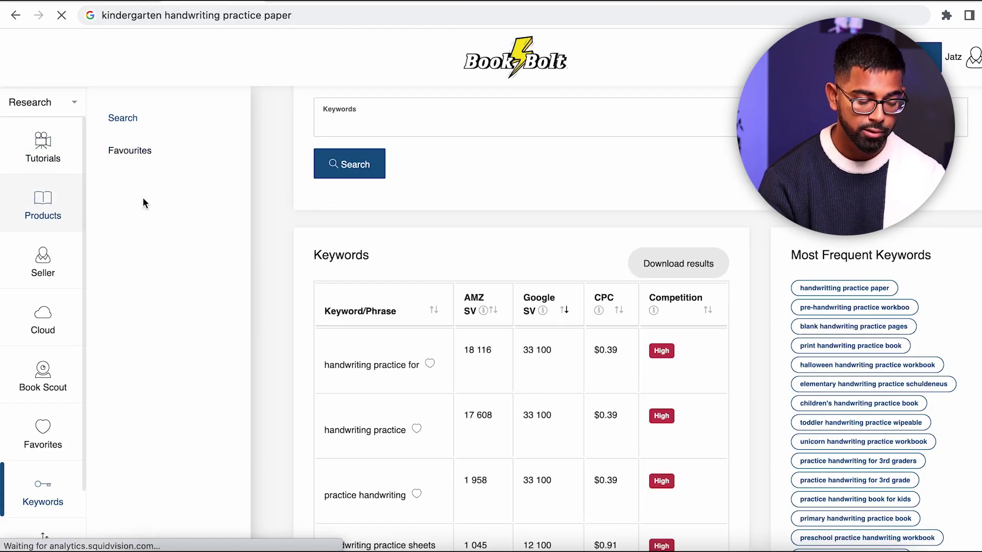
pyautogui.click(320, 183)
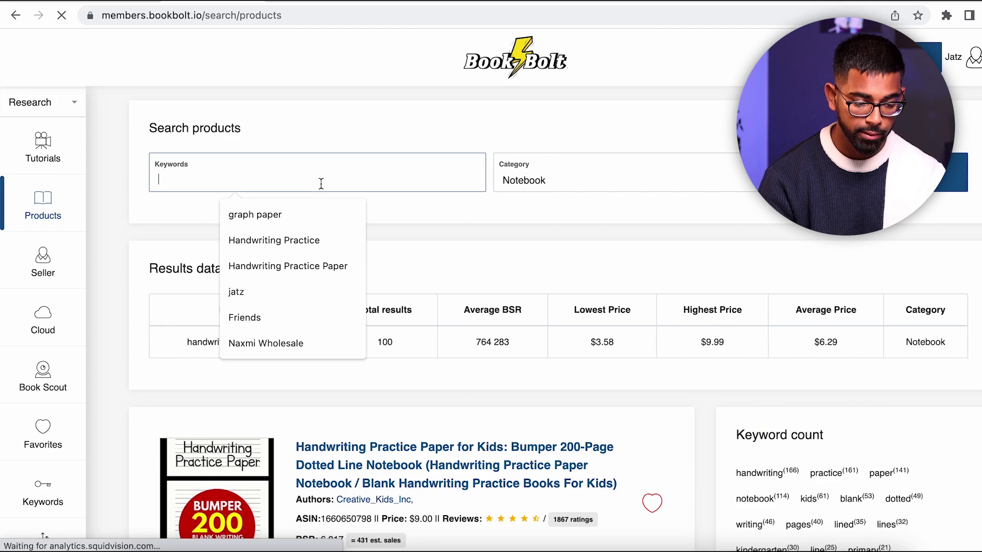
pyautogui.click(291, 239)
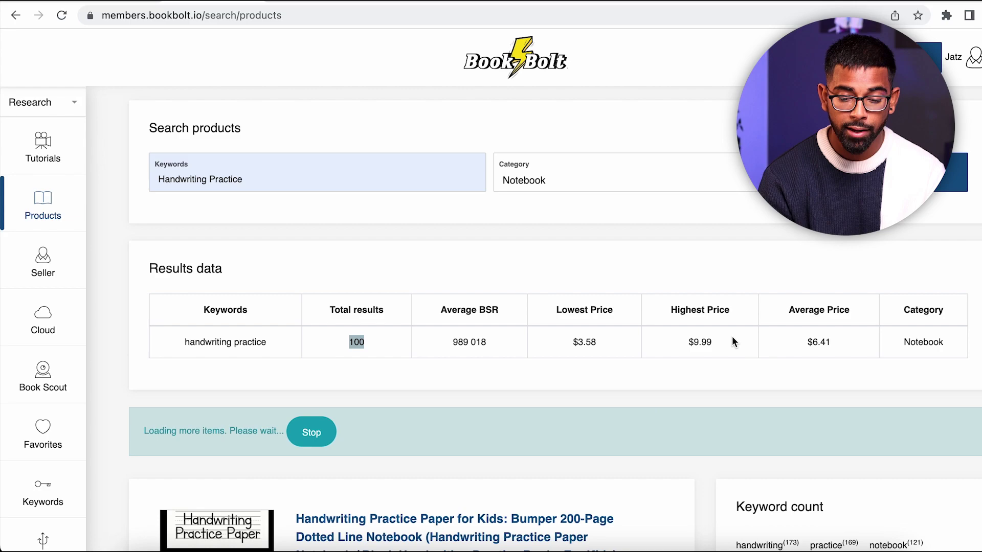
pyautogui.moveTo(834, 343); pyautogui.dragTo(803, 347)
pyautogui.click(803, 348)
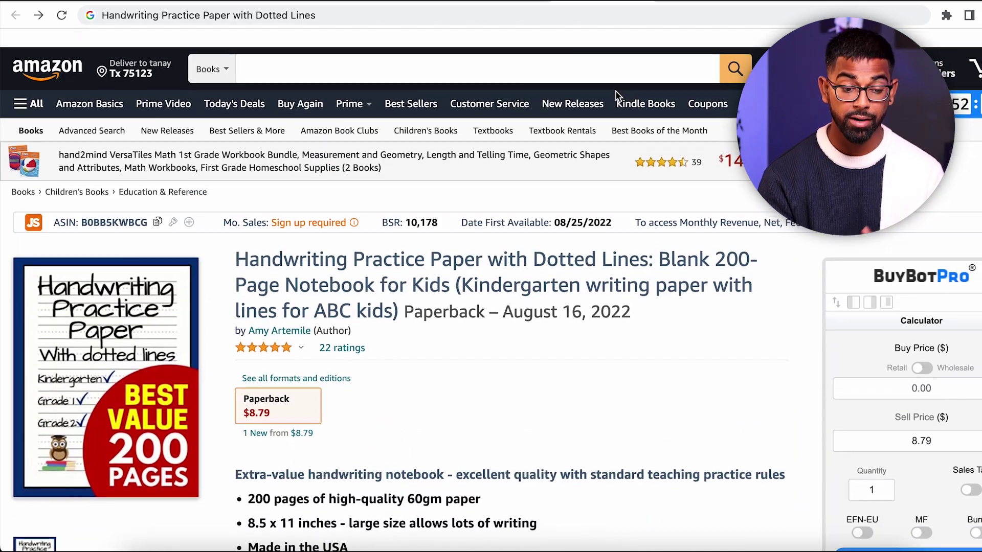
# Check the price of the competing dotted-line handwriting paperback on Amazon, then examine the highest and lowest prices in Book Bolt's results
pyautogui.scroll(-1, 615, 95)
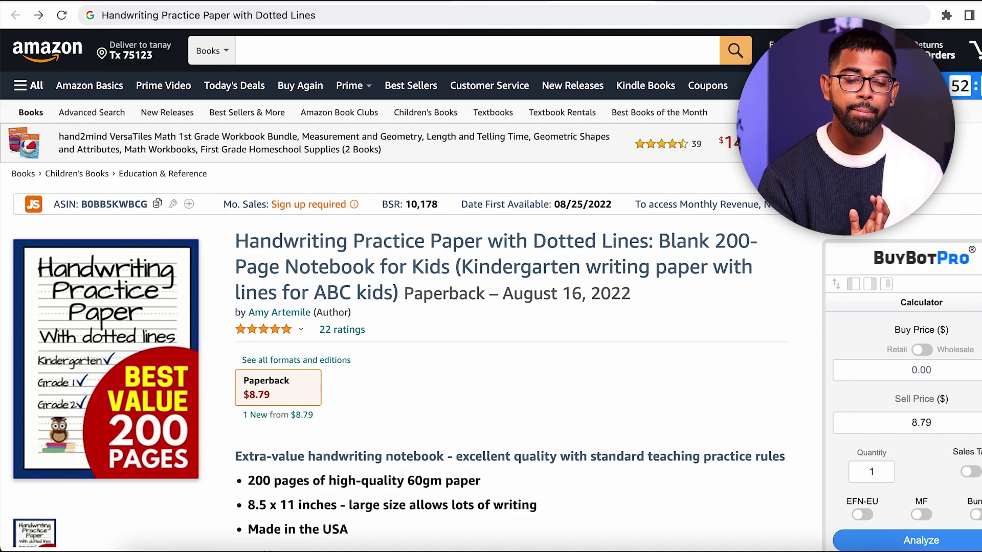
pyautogui.click(476, 2)
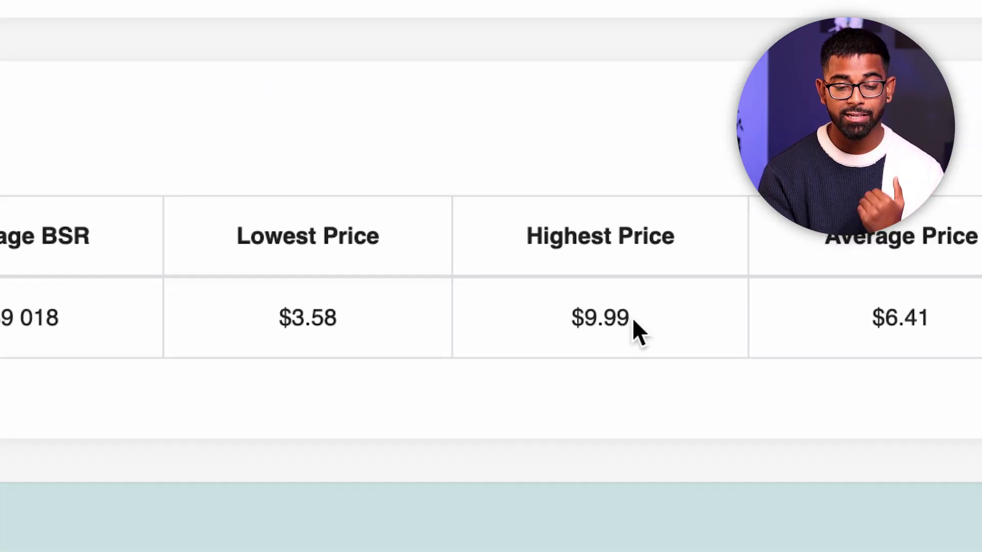
pyautogui.moveTo(713, 347); pyautogui.dragTo(685, 343)
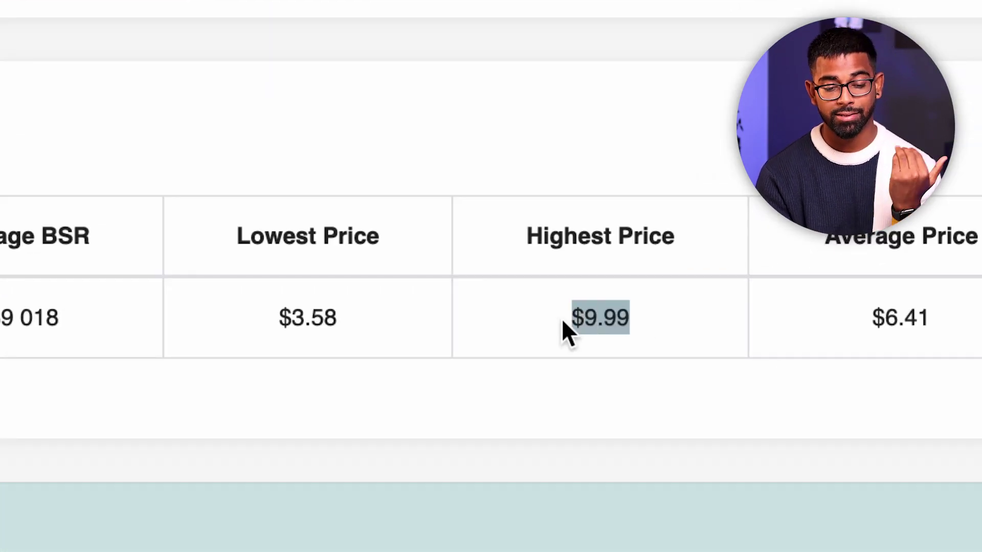
pyautogui.moveTo(339, 327); pyautogui.dragTo(261, 327)
pyautogui.click(262, 326)
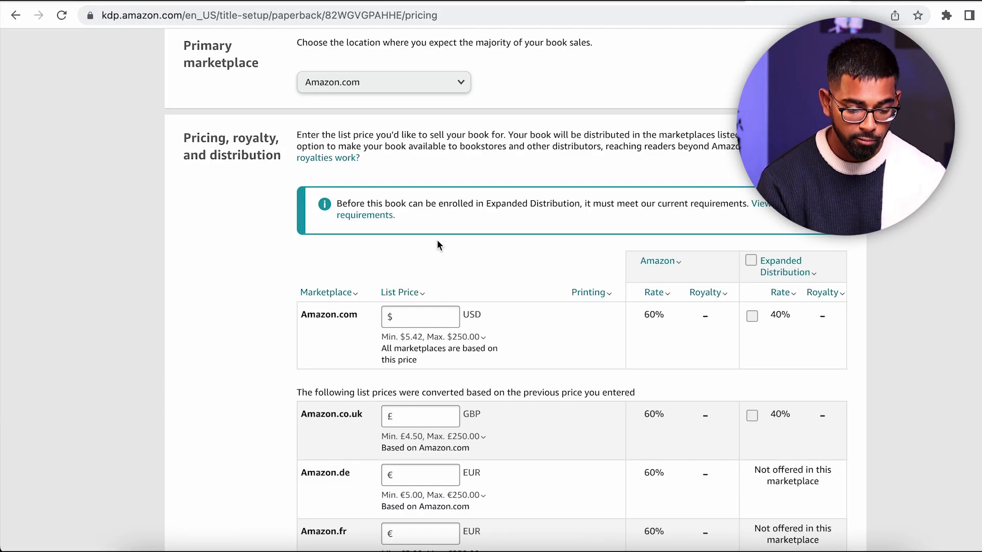
# Return to Kindle Direct Publishing and set the Amazon.com list price to 7.99 USD
pyautogui.click(415, 316)
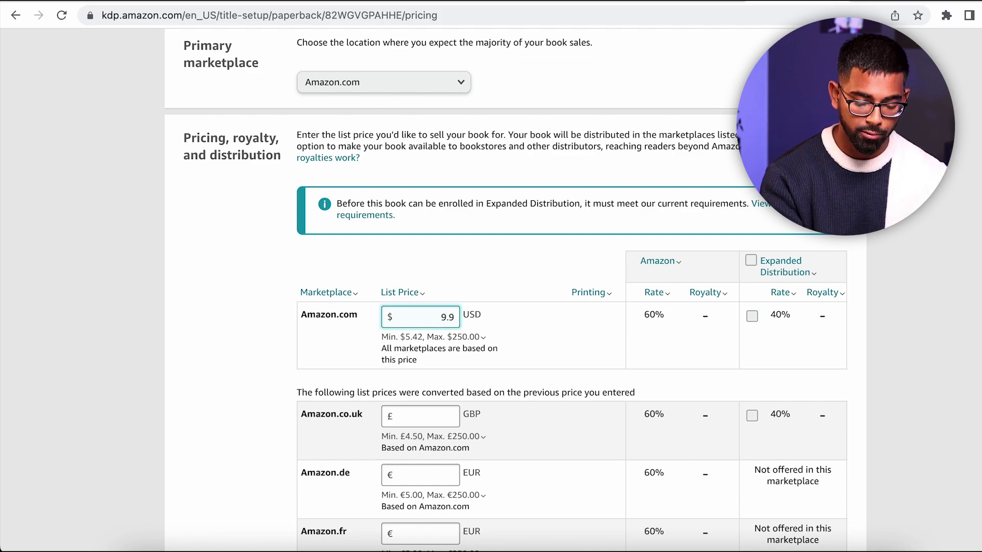
pyautogui.write('7.99')
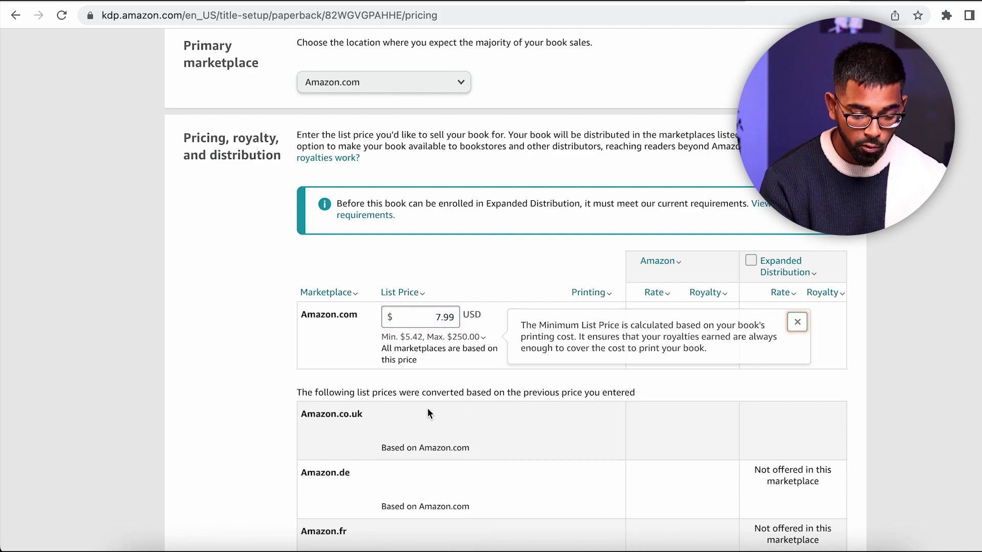
# Set the Amazon.co.uk list price of the paperback to 6.99 GBP
pyautogui.click(437, 417)
pyautogui.scroll(-2, 437, 417)
pyautogui.click(452, 318)
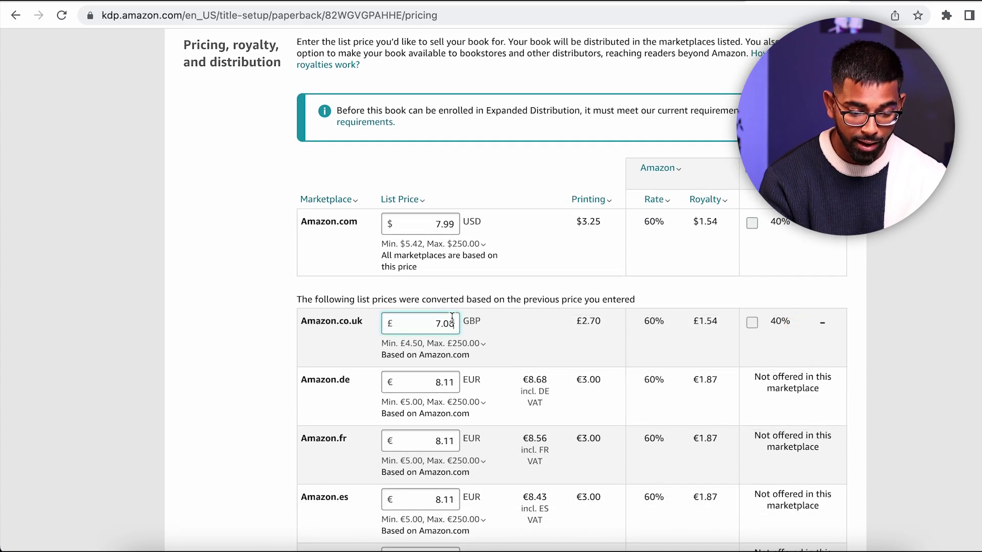
pyautogui.press('BackSpace')
pyautogui.press('BackSpace')
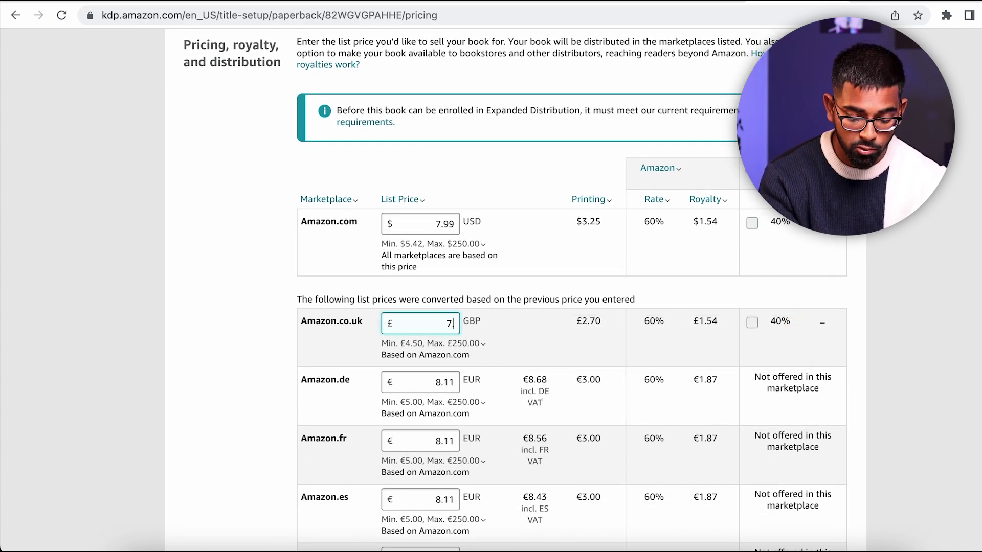
pyautogui.press('BackSpace')
pyautogui.write('6.99')
pyautogui.press('BackSpace')
pyautogui.press('BackSpace')
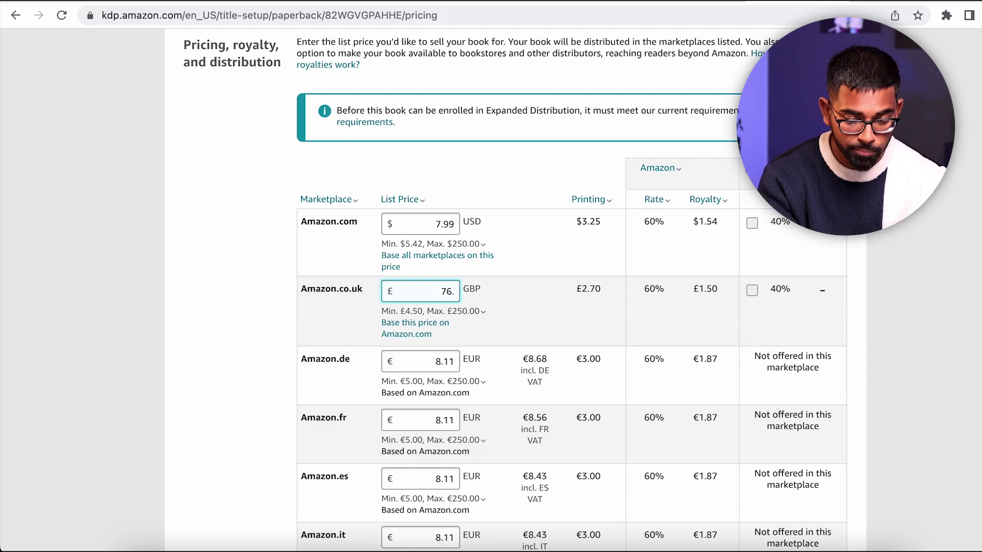
pyautogui.write('.99')
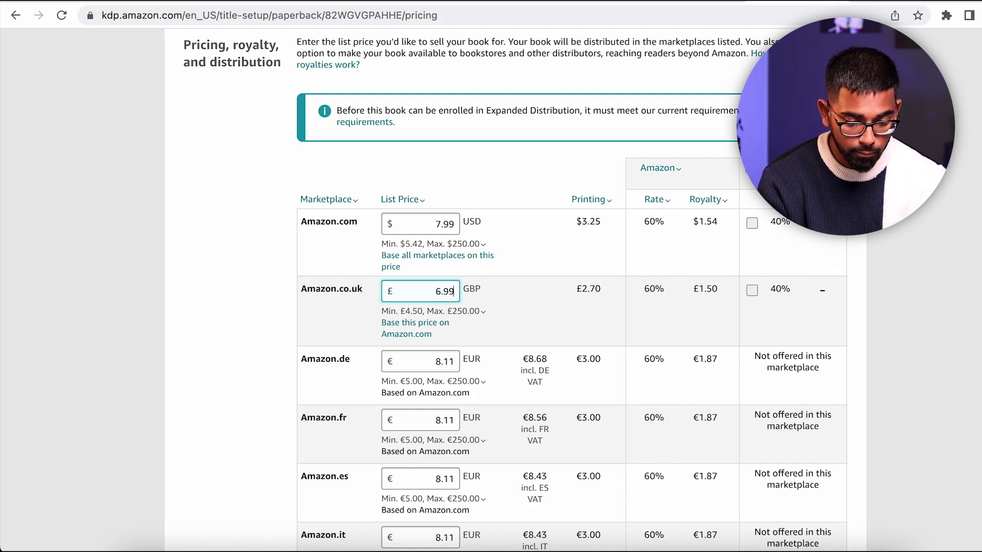
# Set the list prices for Amazon.de, Amazon.fr and Amazon.es to 7.99 EUR each
pyautogui.scroll(-2, 454, 288)
pyautogui.click(437, 257)
pyautogui.doubleClick(436, 257)
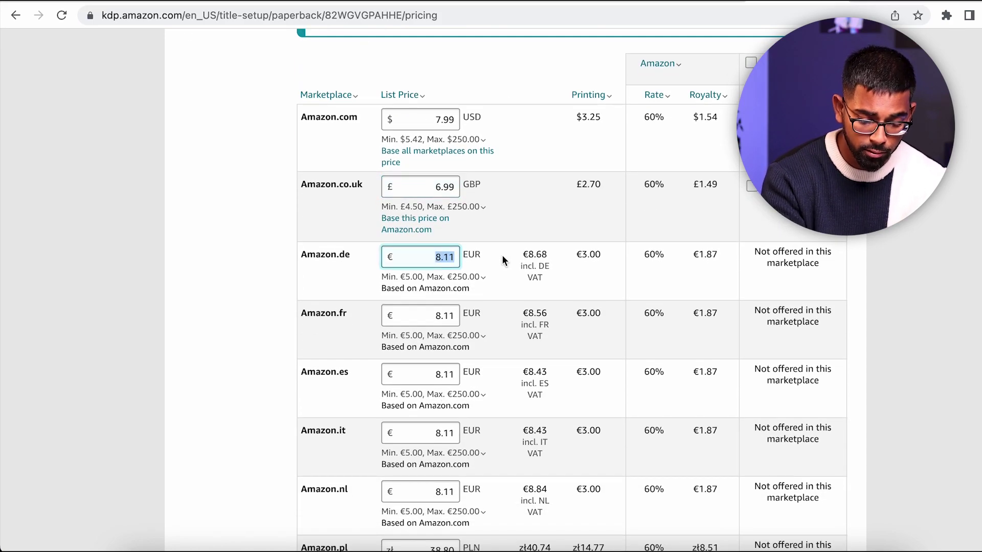
pyautogui.write('7.99')
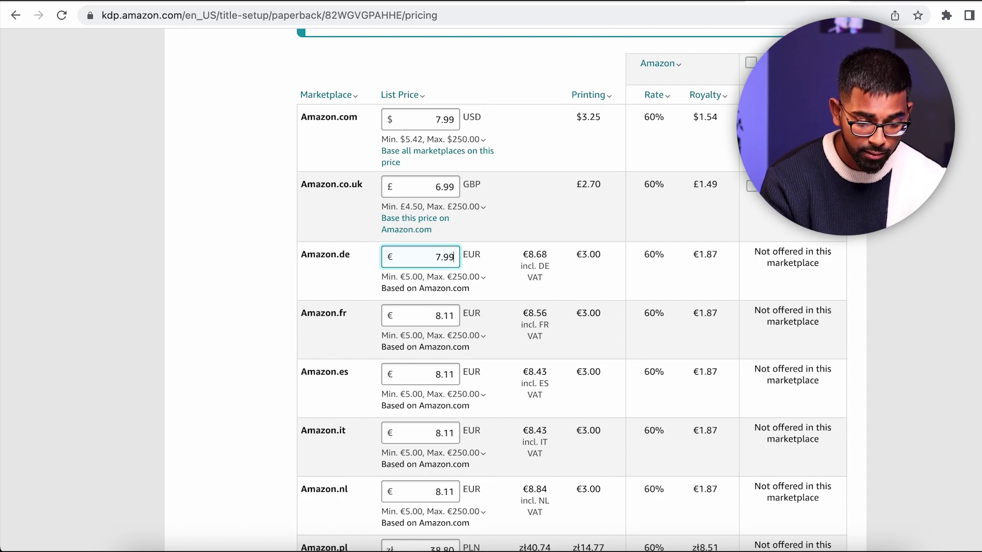
pyautogui.click(436, 315)
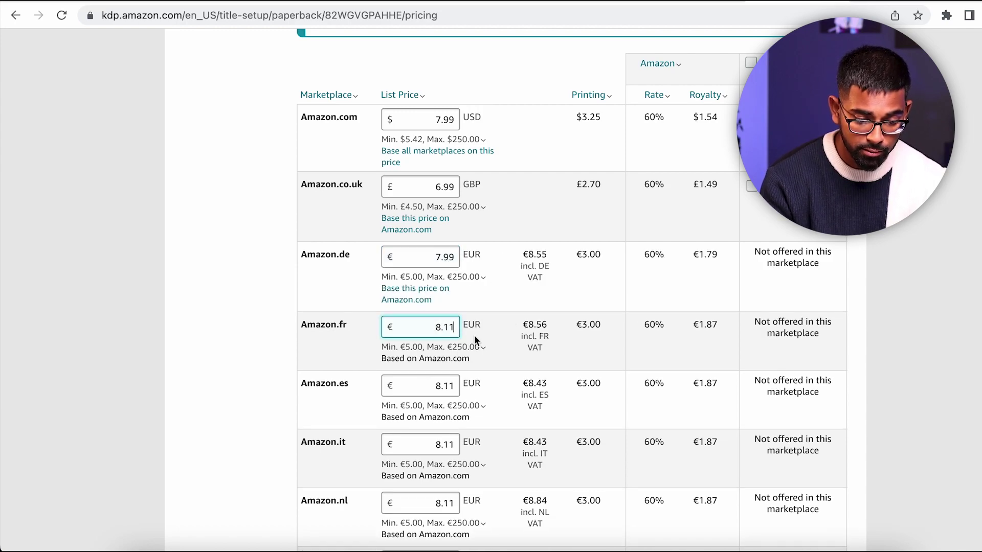
pyautogui.doubleClick(436, 257)
pyautogui.click(482, 277)
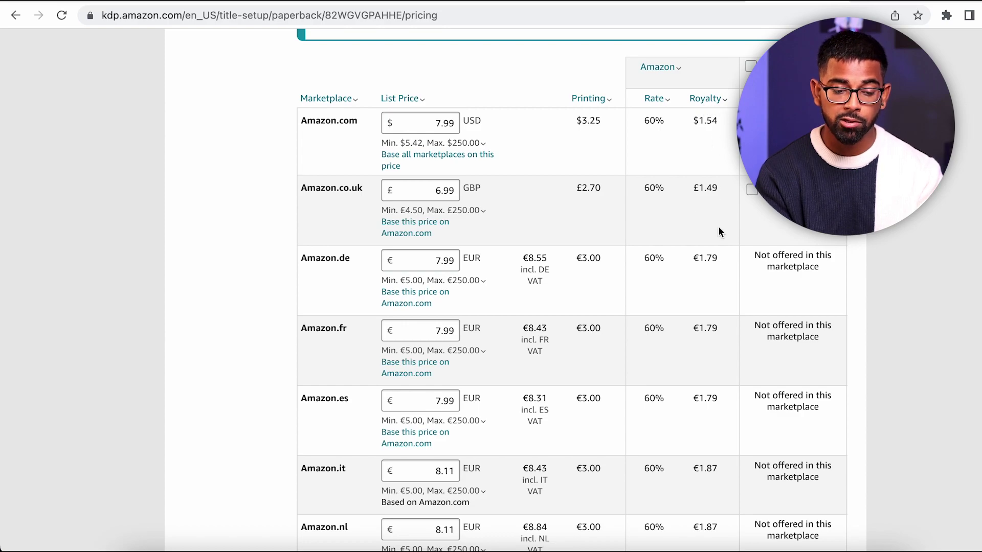
# Examine the printing cost for the Amazon.com marketplace
pyautogui.moveTo(575, 123); pyautogui.dragTo(605, 123)
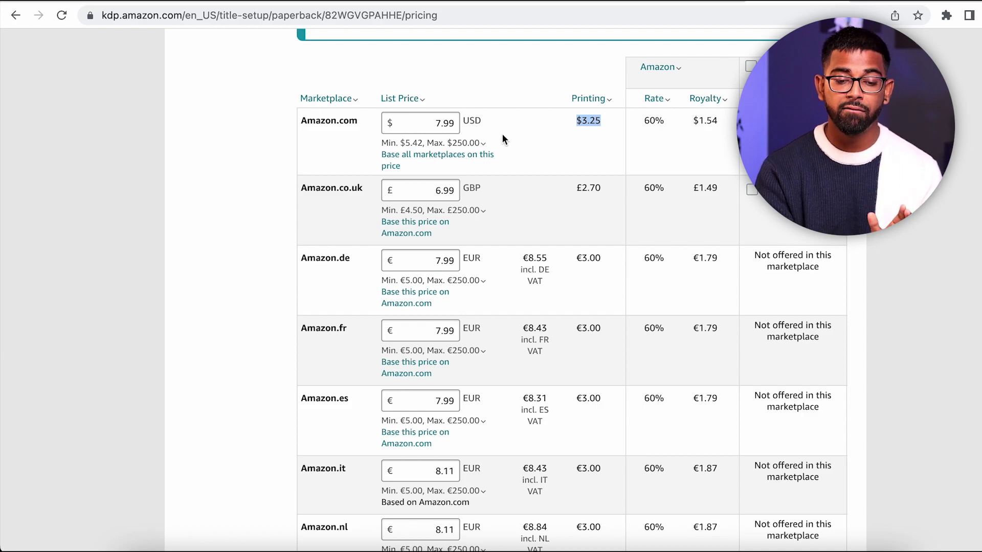
pyautogui.click(530, 129)
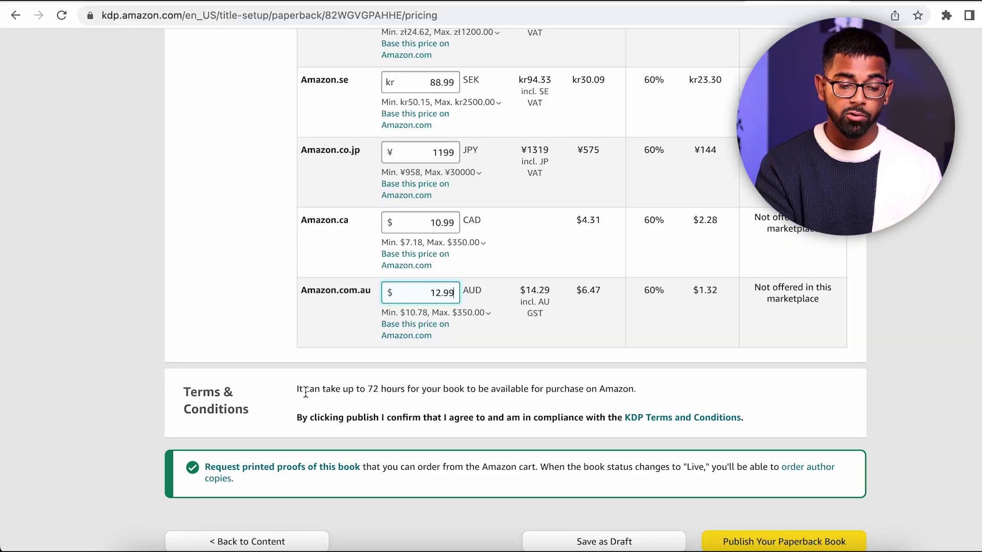
# Check the availability time stated in the terms and conditions, and publish the paperback book
pyautogui.tripleClick(293, 395)
pyautogui.click(403, 394)
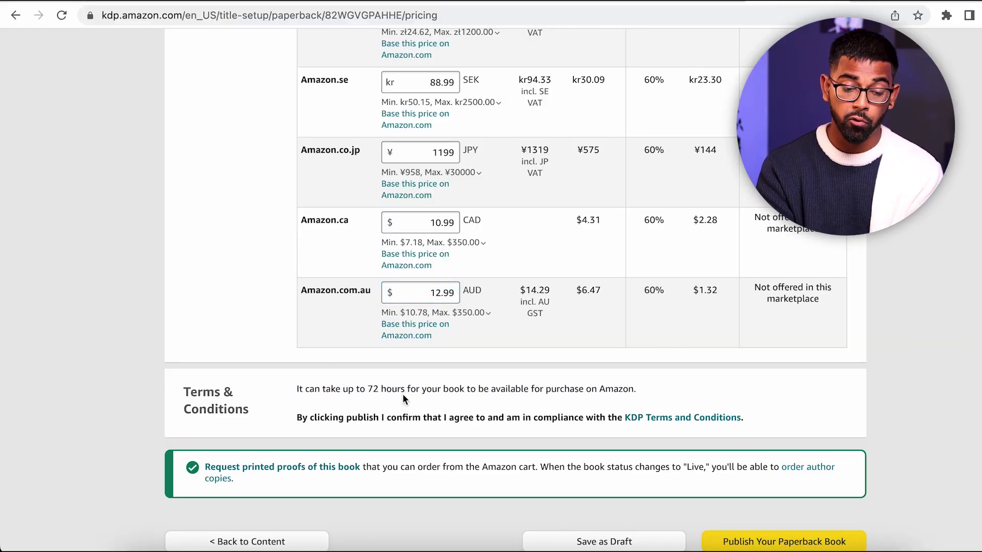
pyautogui.scroll(-1, 508, 398)
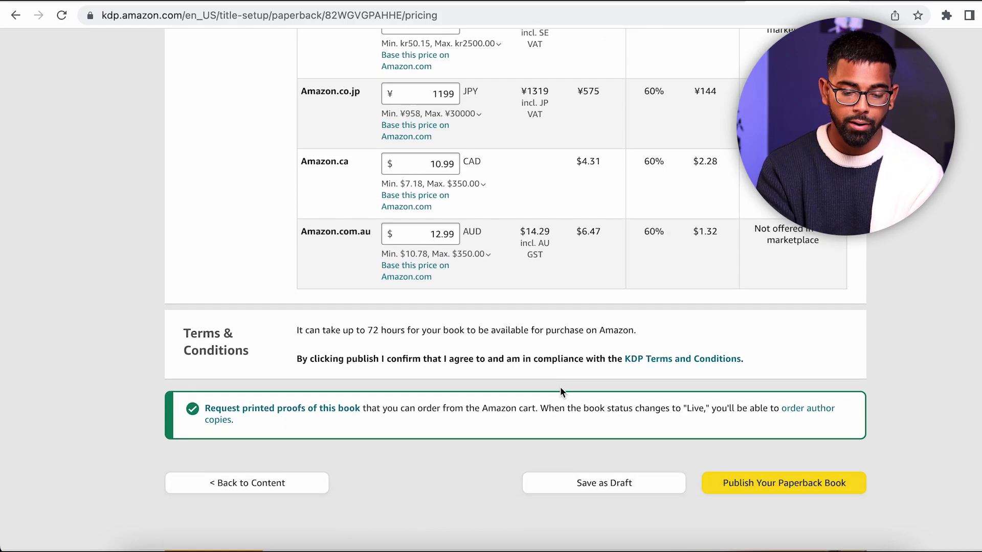
pyautogui.click(775, 475)
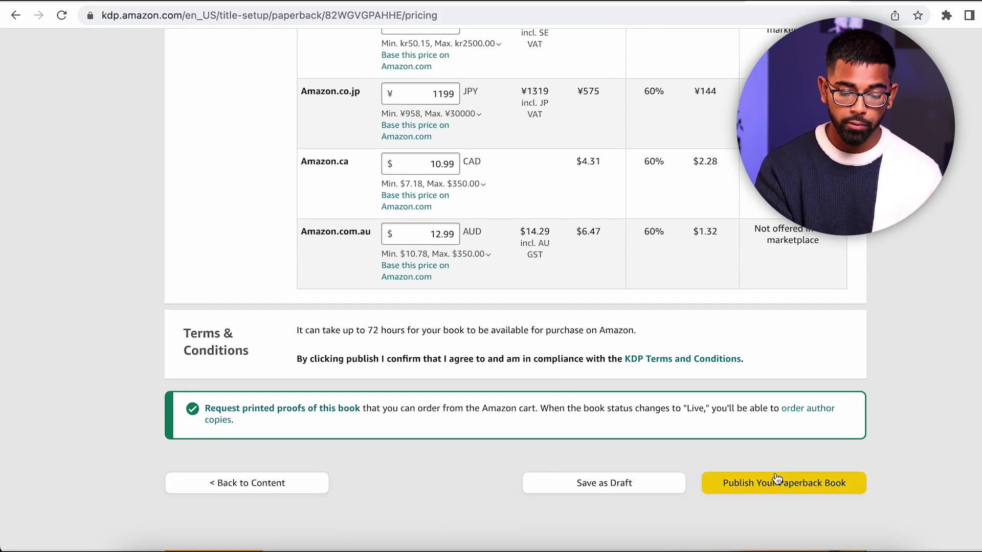